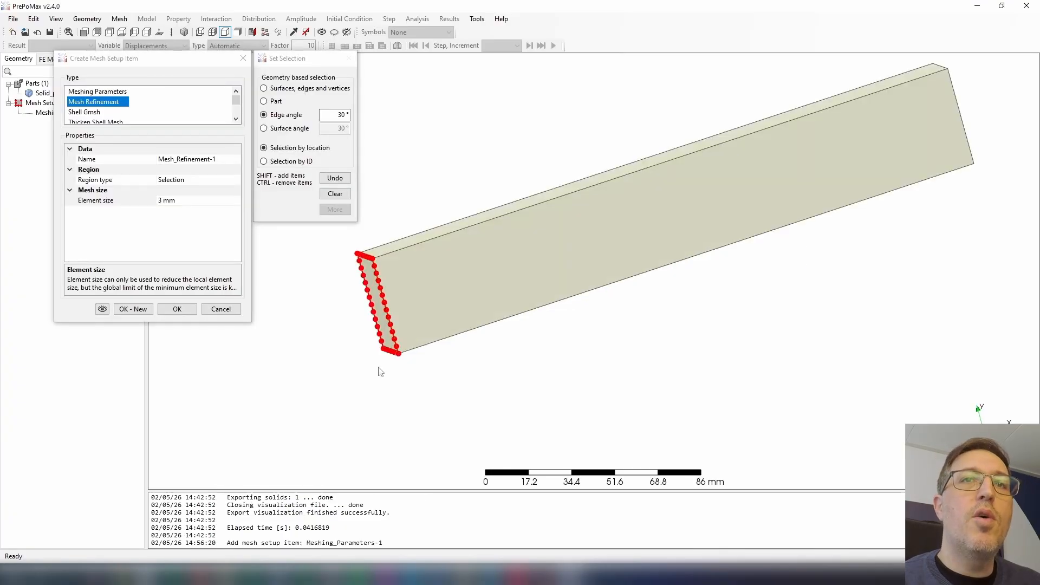
Undo the last geometry pick for the mesh refinement on the beam's end-face edges.
scroll(449, 336, down, 1)
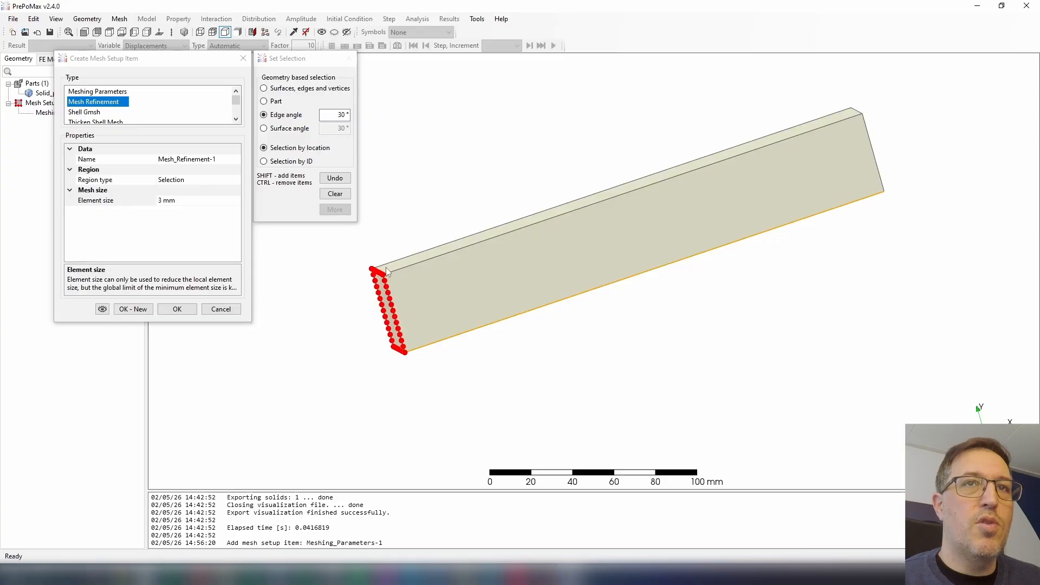
middle_drag(413, 366, 447, 261)
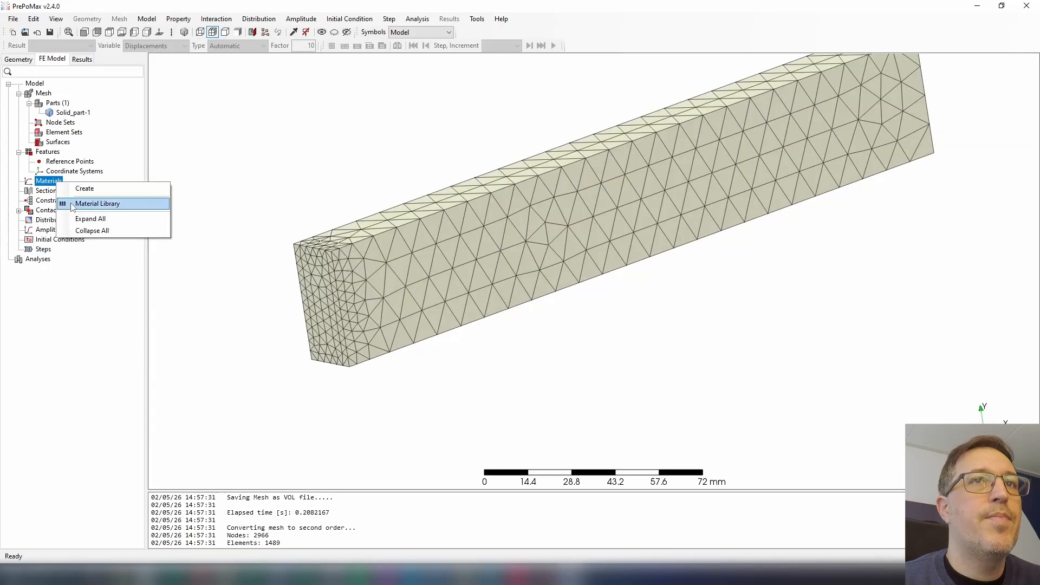
click(342, 174)
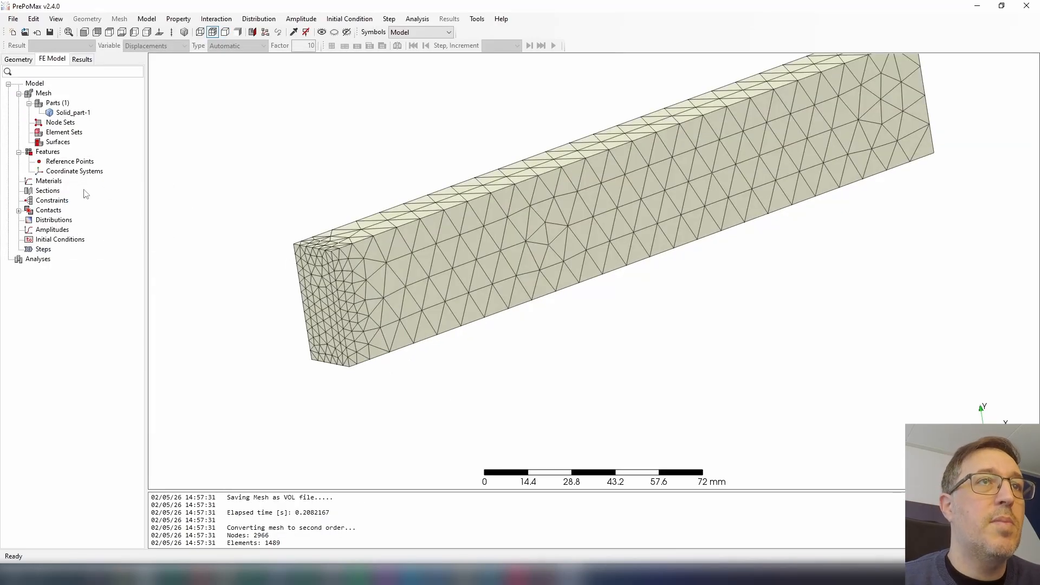
Add the ABS plastic from the material library to the FE model materials.
right_click(57, 182)
click(98, 201)
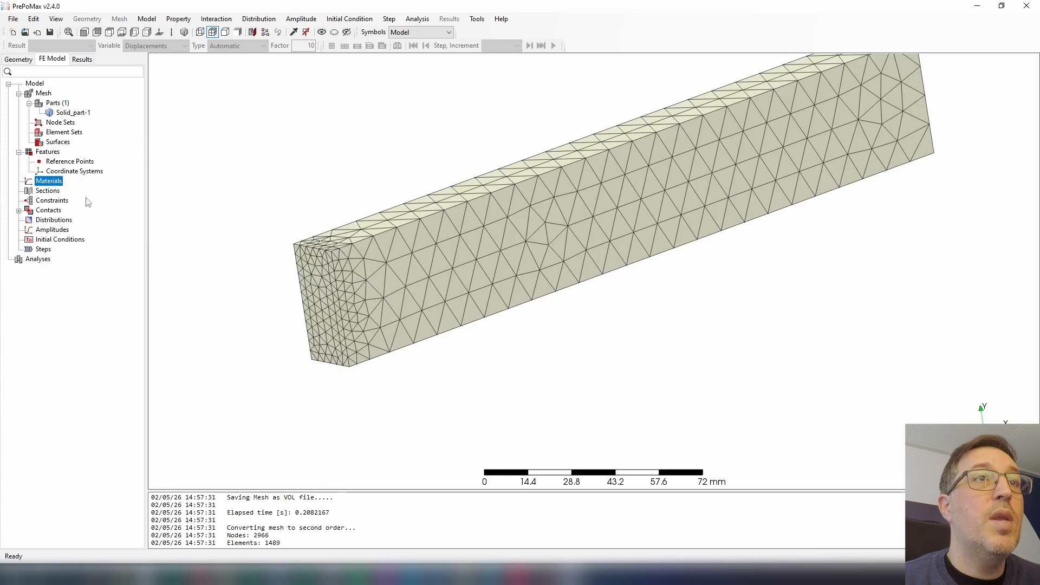
drag(206, 234, 206, 274)
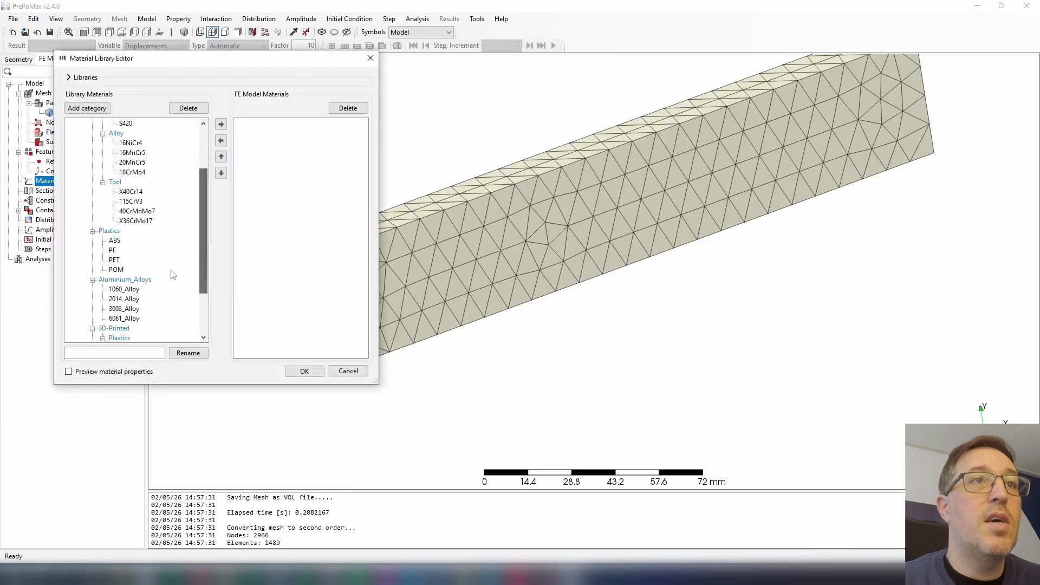
click(122, 245)
click(114, 269)
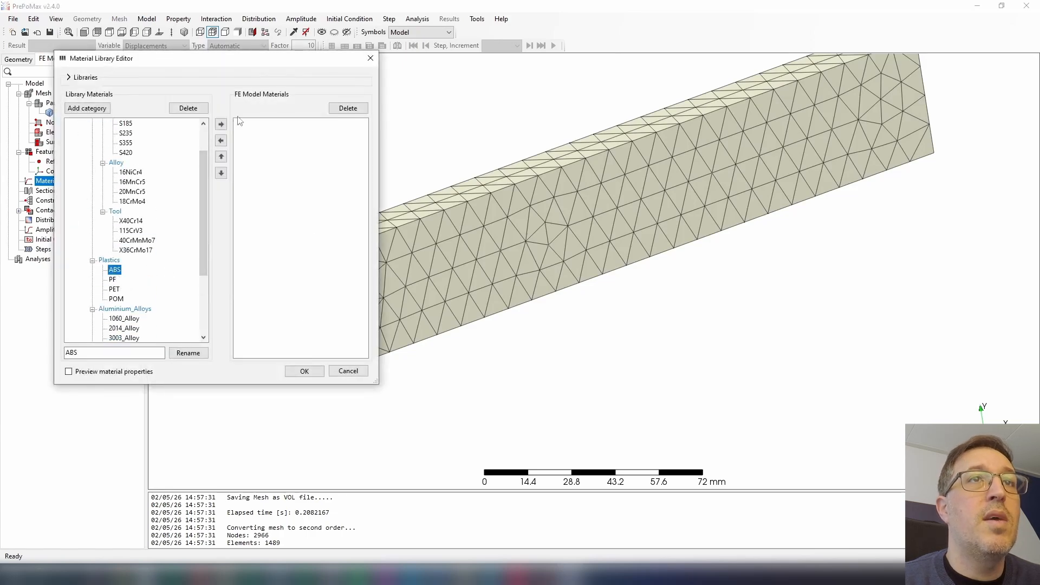
click(221, 124)
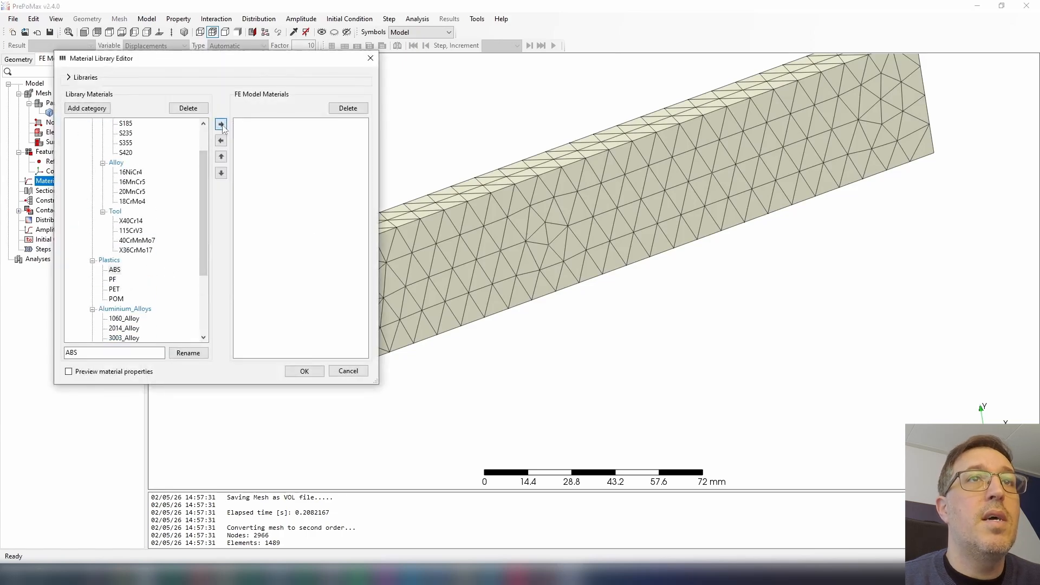
click(304, 372)
Create a solid section for the beam.
middle_drag(205, 291, 180, 261)
middle_drag(378, 304, 376, 328)
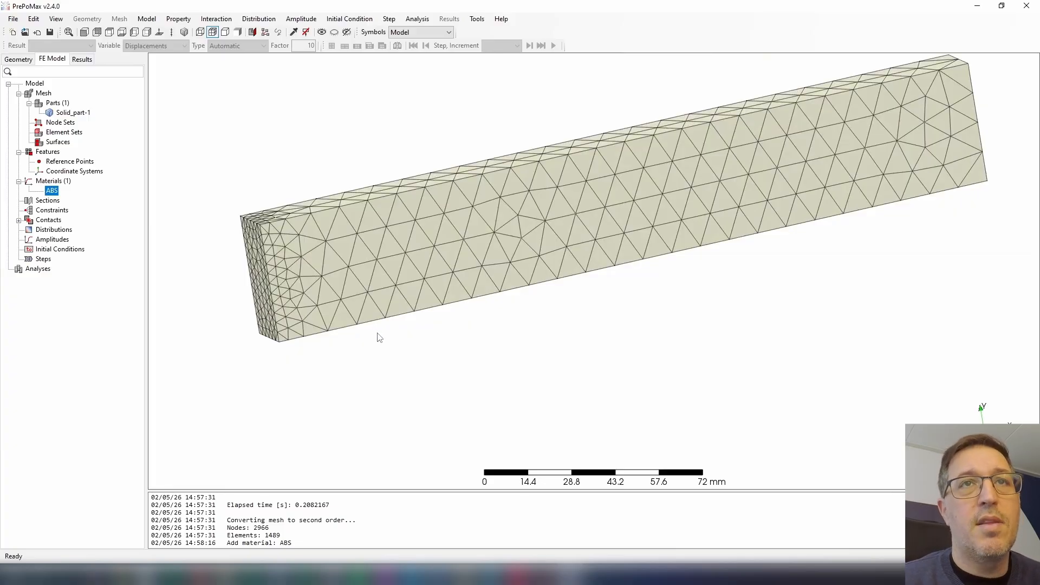
middle_drag(379, 337, 367, 372)
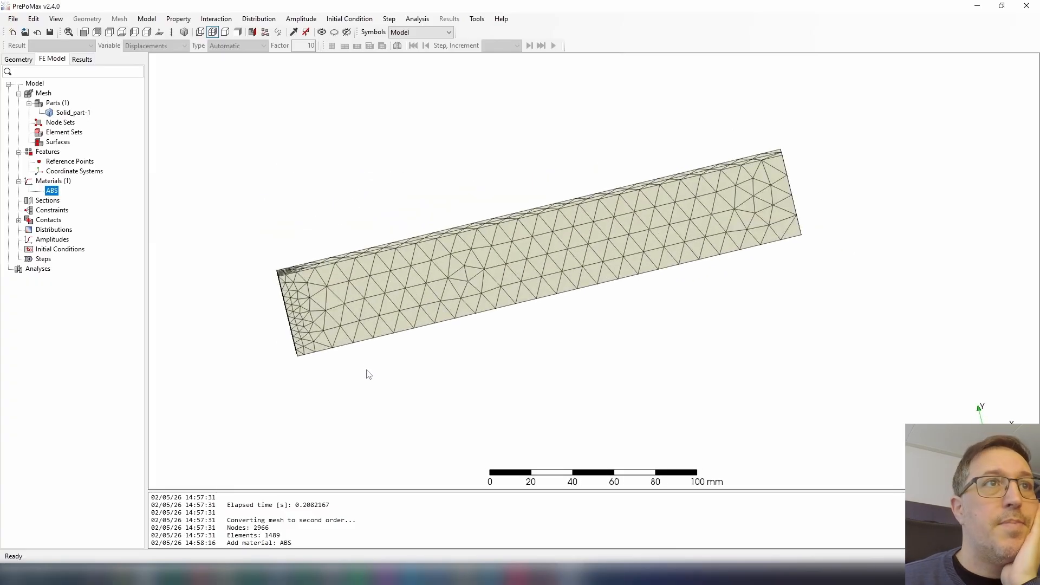
middle_drag(486, 353, 487, 344)
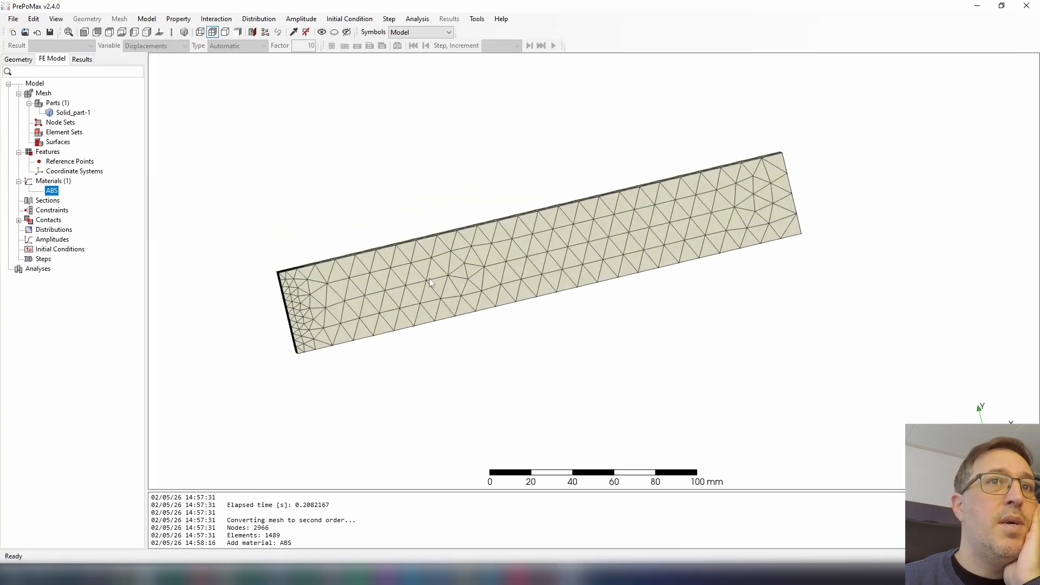
middle_drag(431, 327, 244, 265)
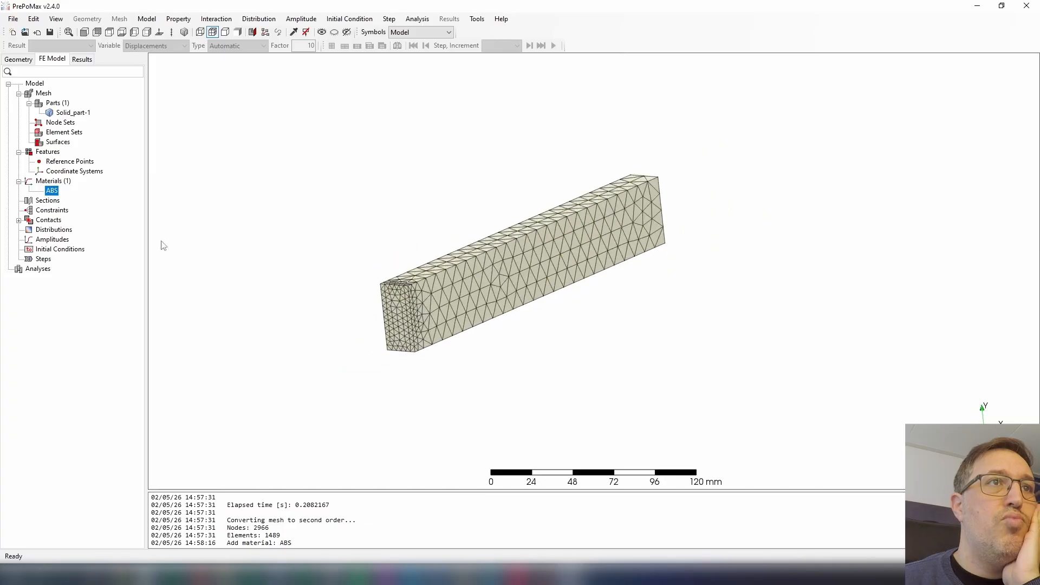
right_click(48, 201)
click(60, 206)
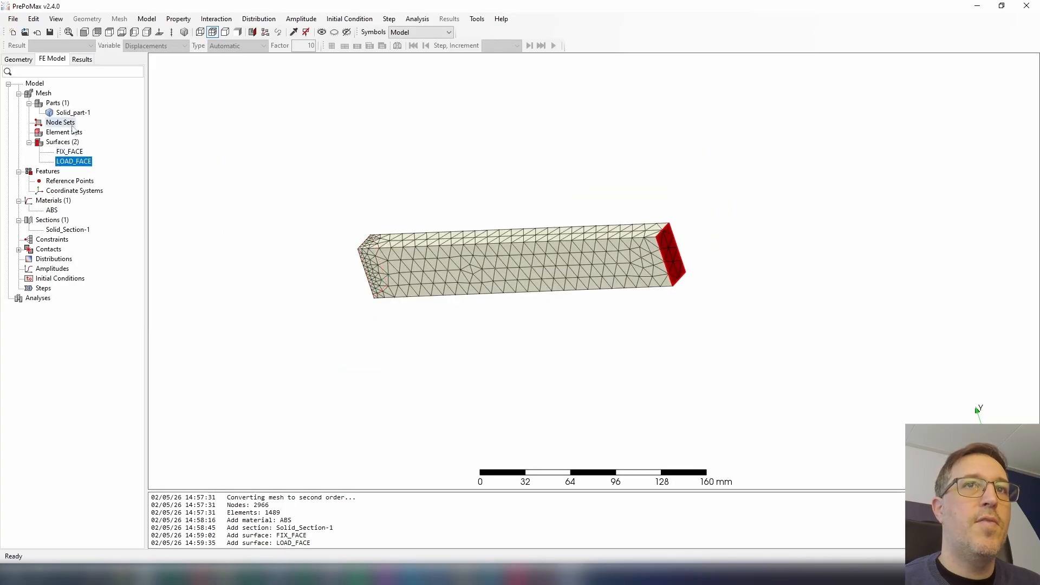
Check which end faces of the beam the FIX_FACE and LOAD_FACE surfaces cover.
click(78, 154)
middle_drag(177, 221, 235, 214)
click(72, 162)
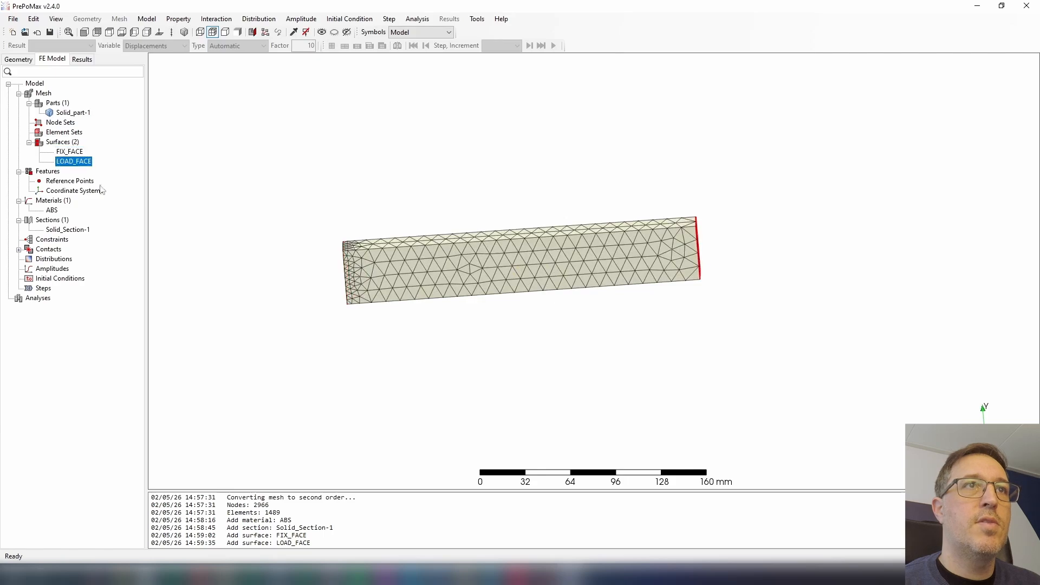
middle_drag(264, 265, 286, 272)
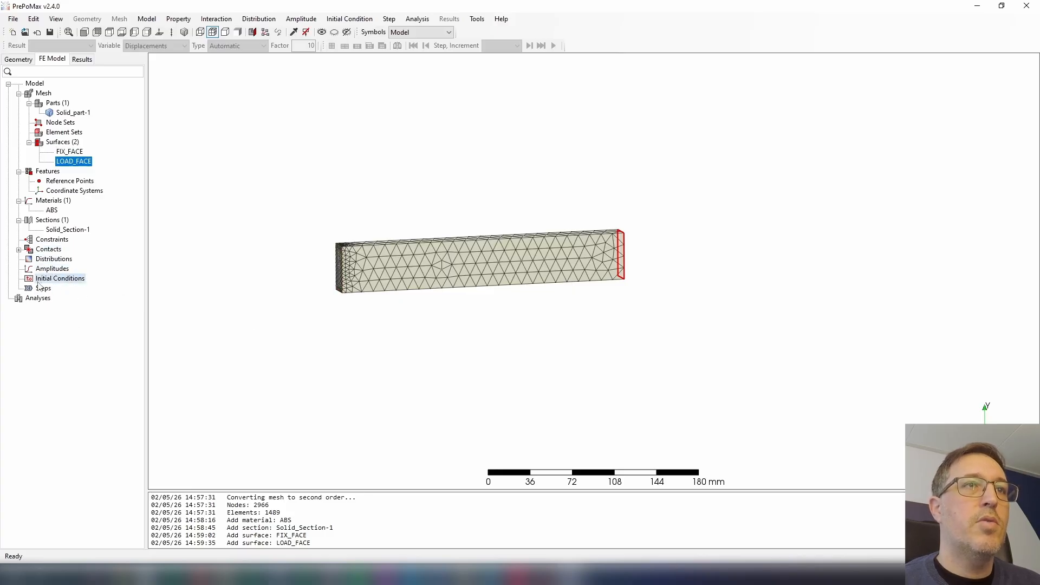
Create a static step named Static_Eqv_FEA.
right_click(39, 292)
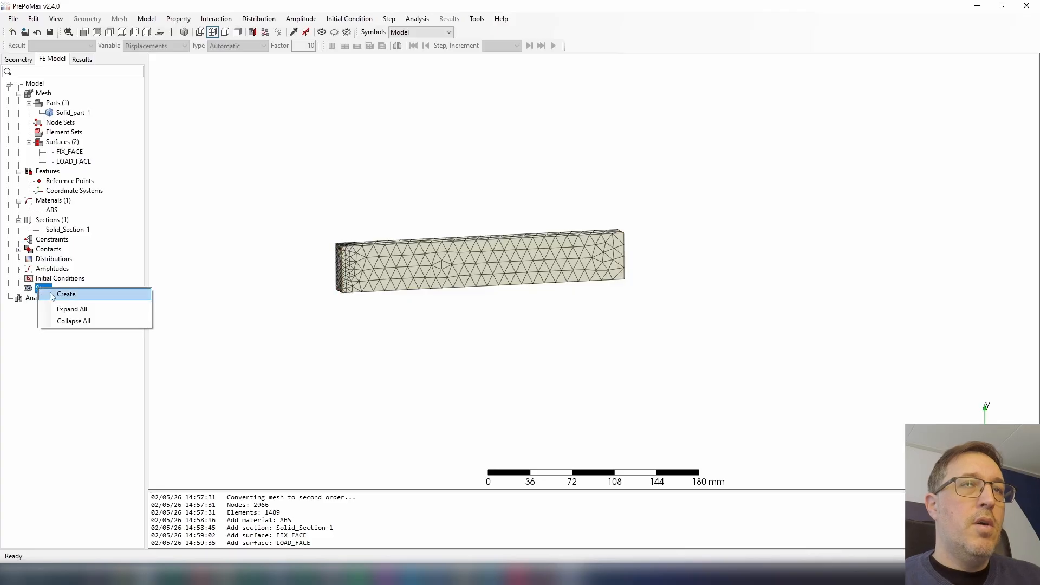
click(60, 294)
click(84, 91)
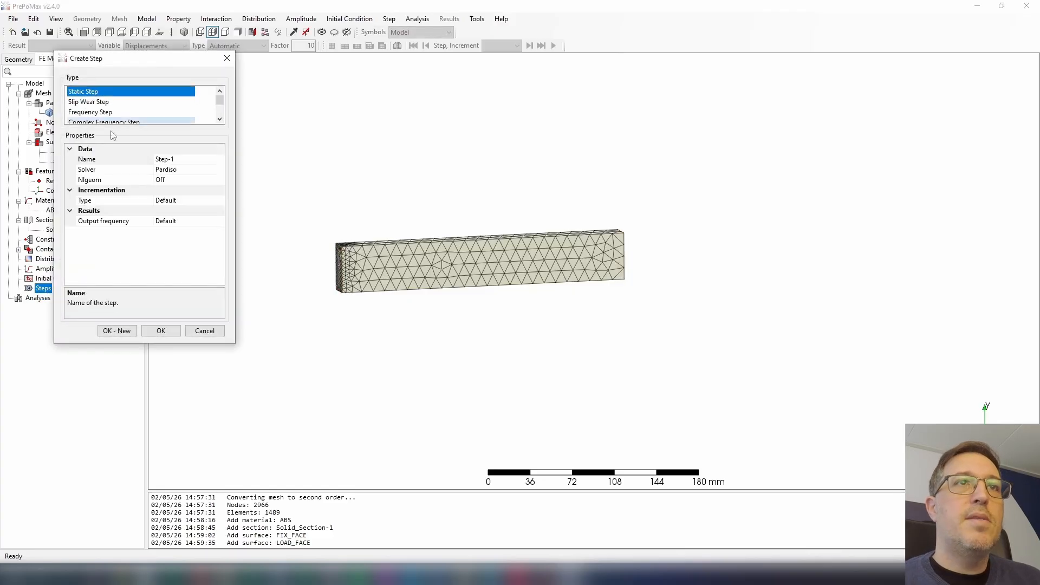
click(173, 160)
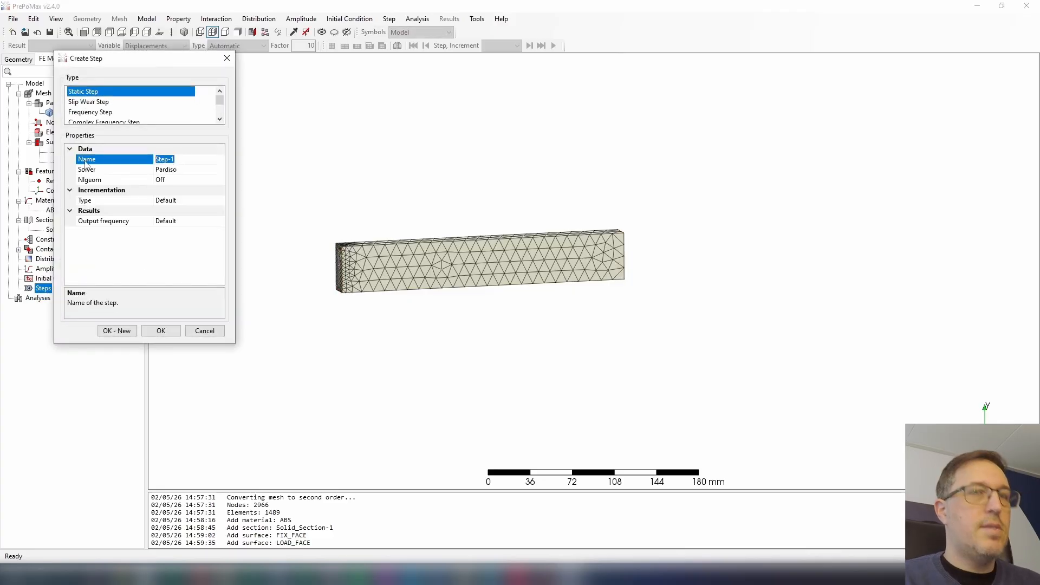
text(Stati)
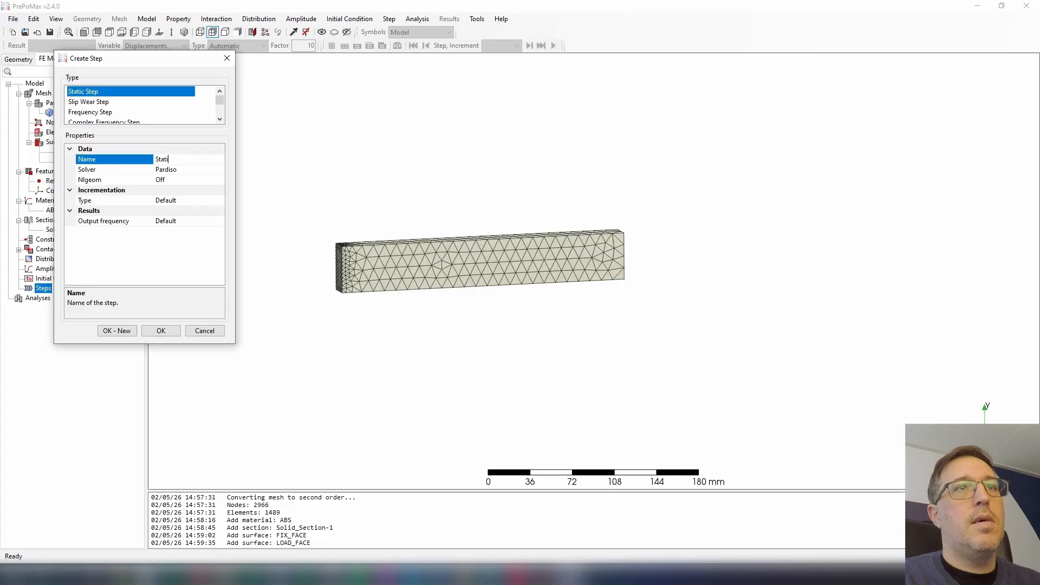
text(c_Eqv_FEA)
key(Return)
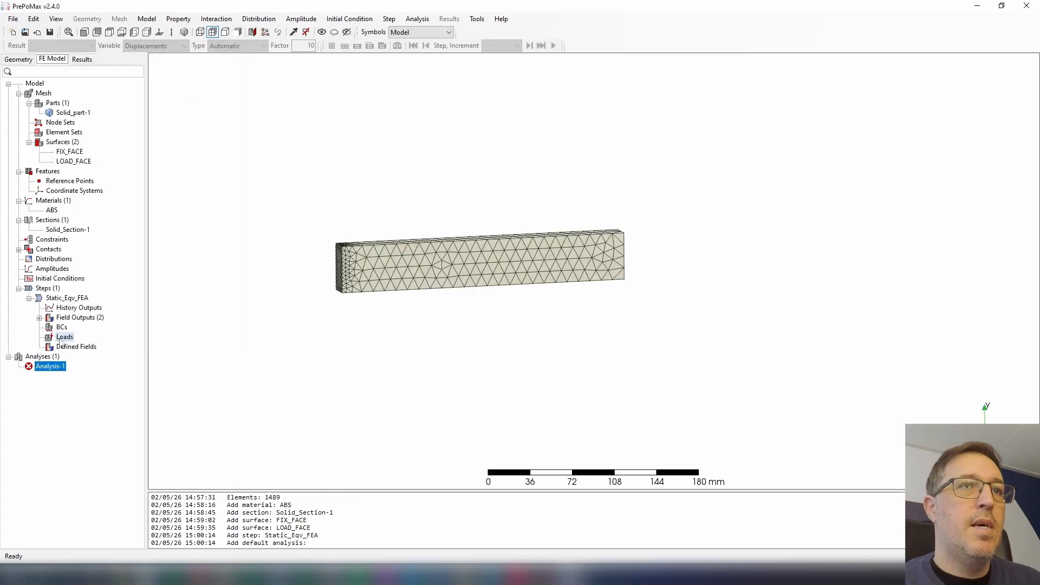
Create a fixed boundary condition in the static step, applied by surface name to FIX_FACE.
click(61, 327)
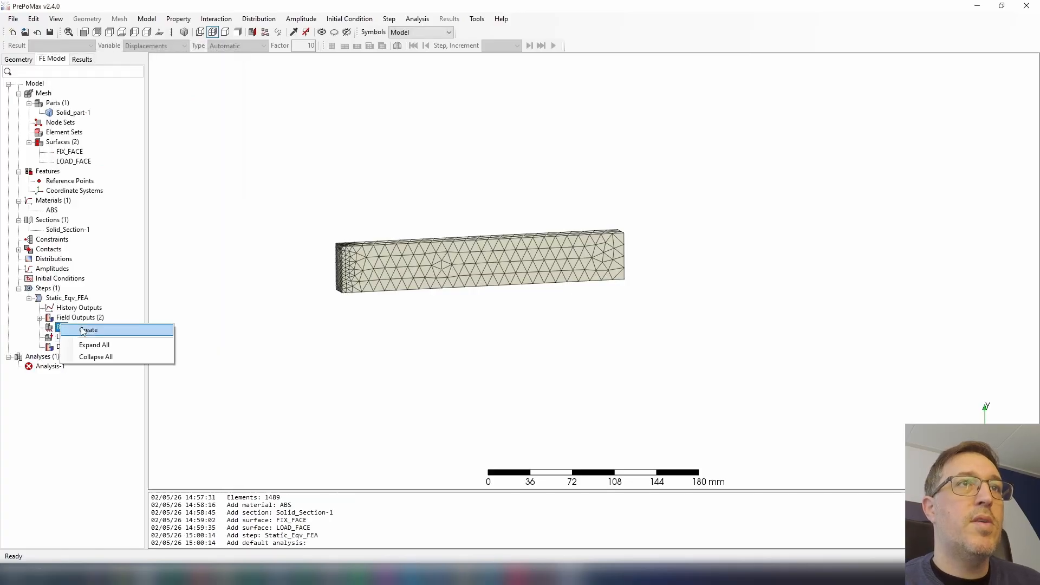
click(81, 331)
click(93, 93)
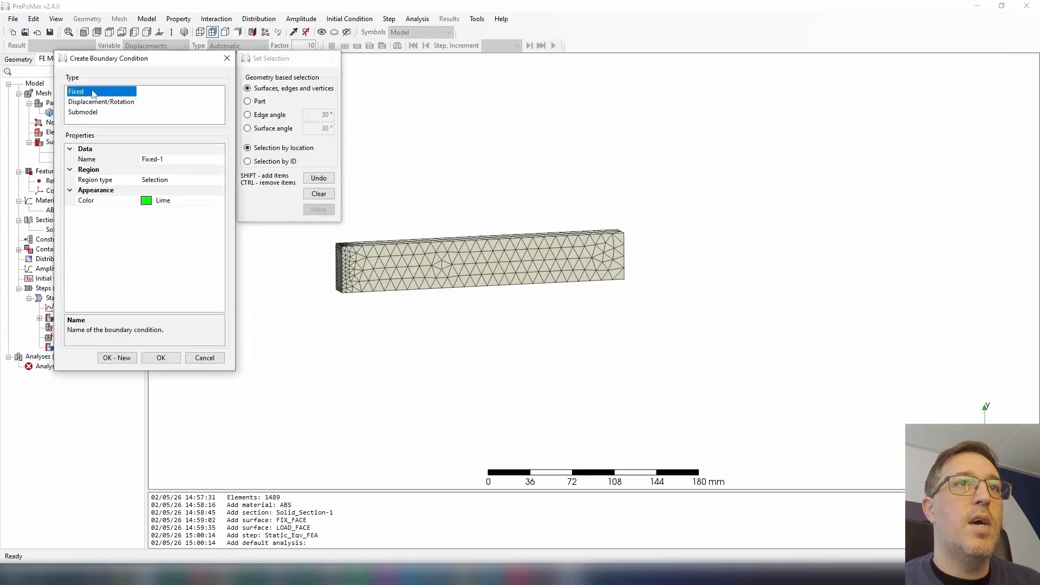
click(219, 180)
click(219, 180)
click(195, 201)
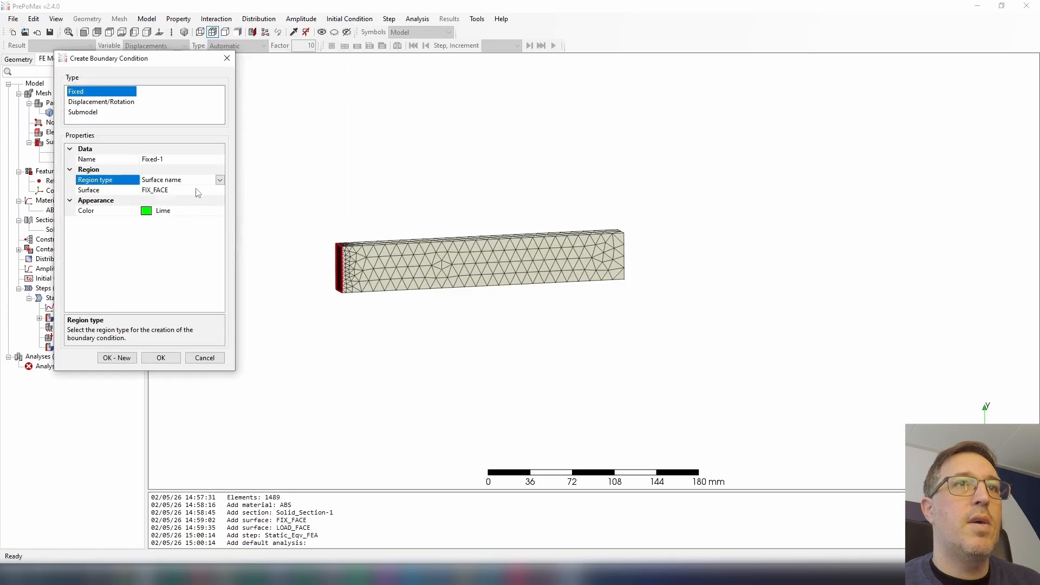
click(195, 191)
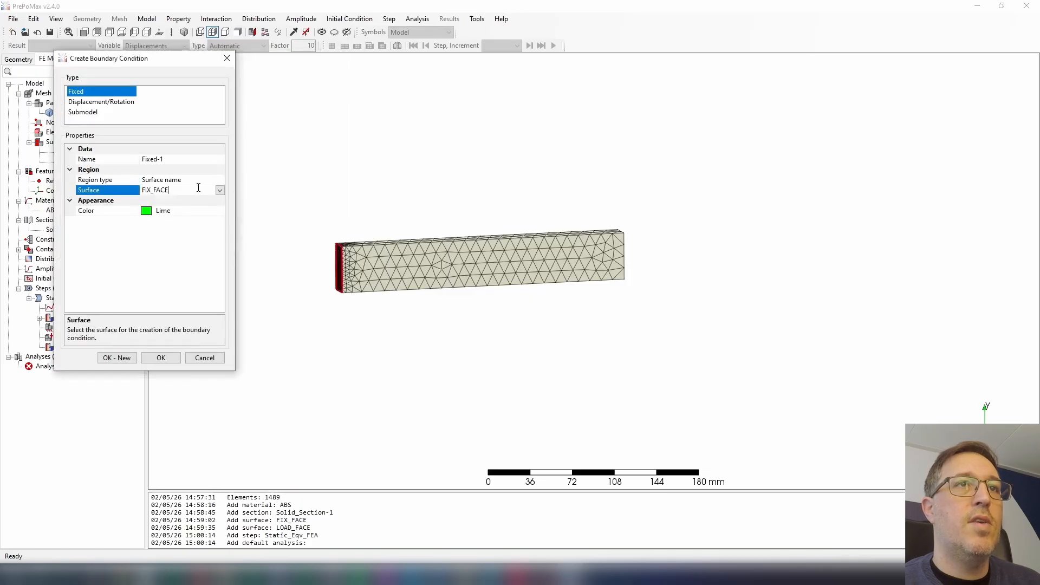
click(161, 359)
Begin a surface traction load in the static step and define its region by surface name.
right_click(65, 328)
right_click(53, 341)
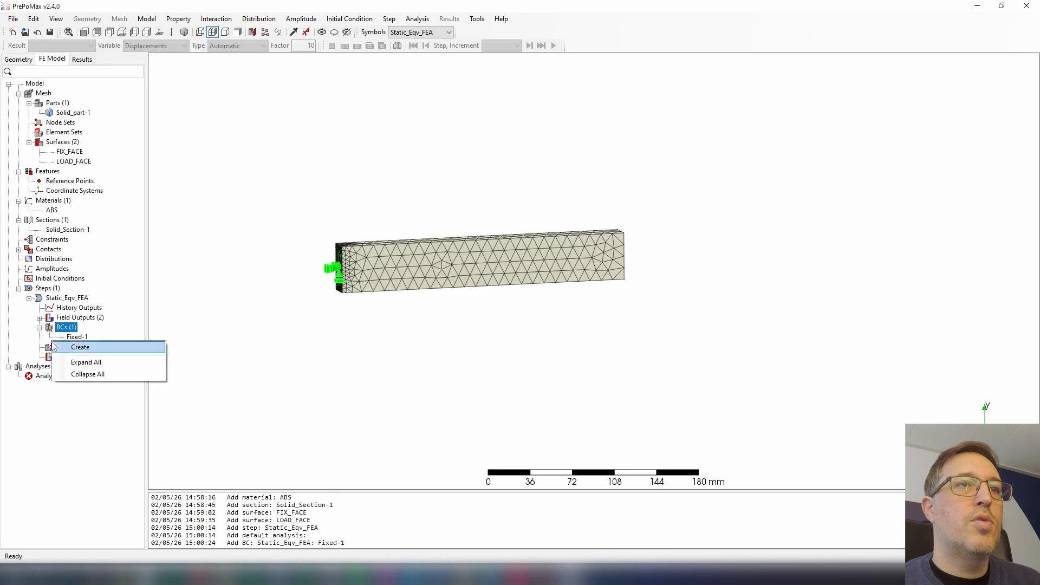
click(52, 347)
right_click(53, 346)
click(100, 357)
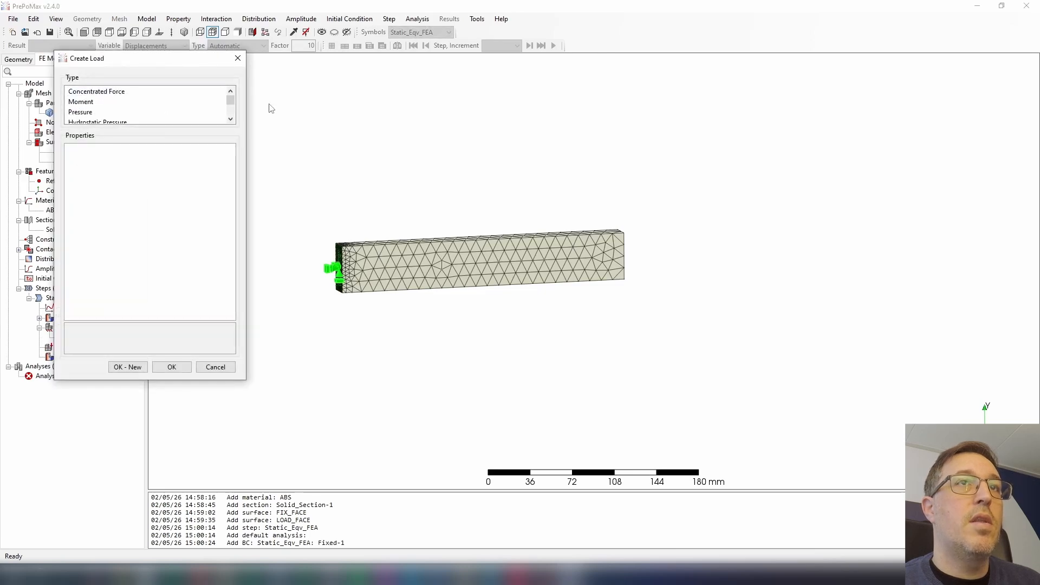
drag(234, 102, 233, 109)
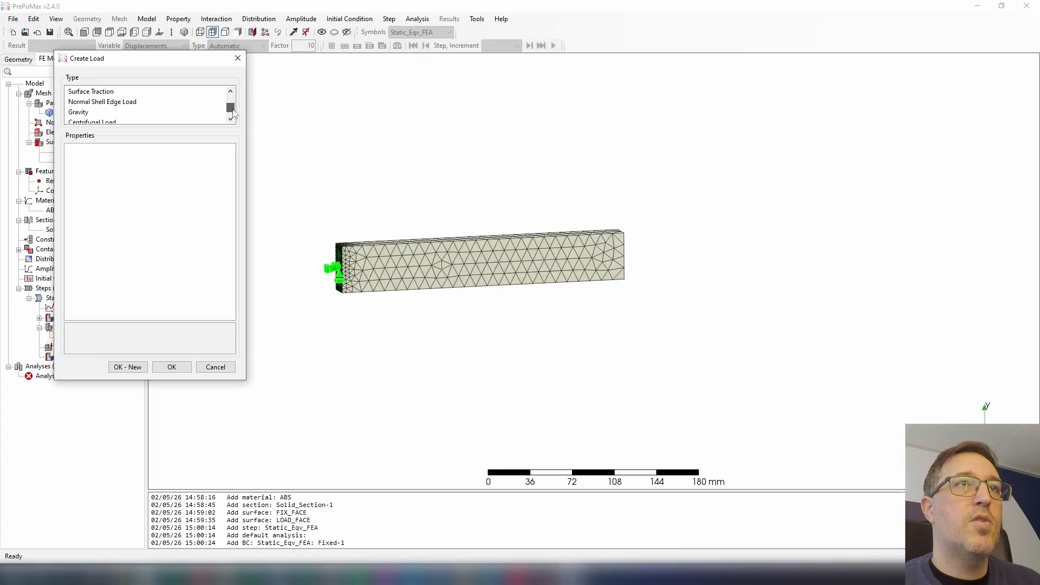
click(123, 91)
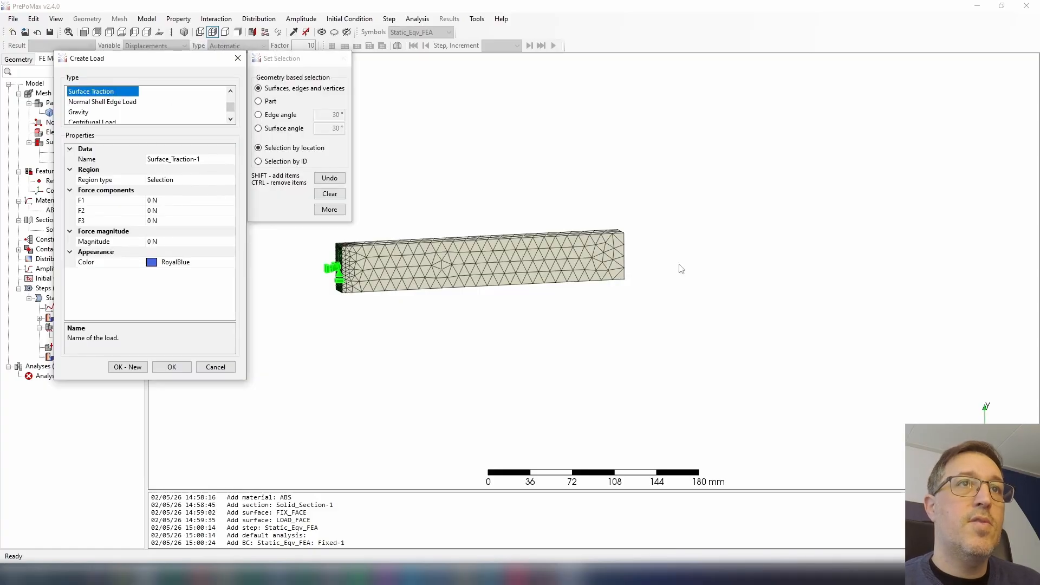
click(233, 180)
click(230, 180)
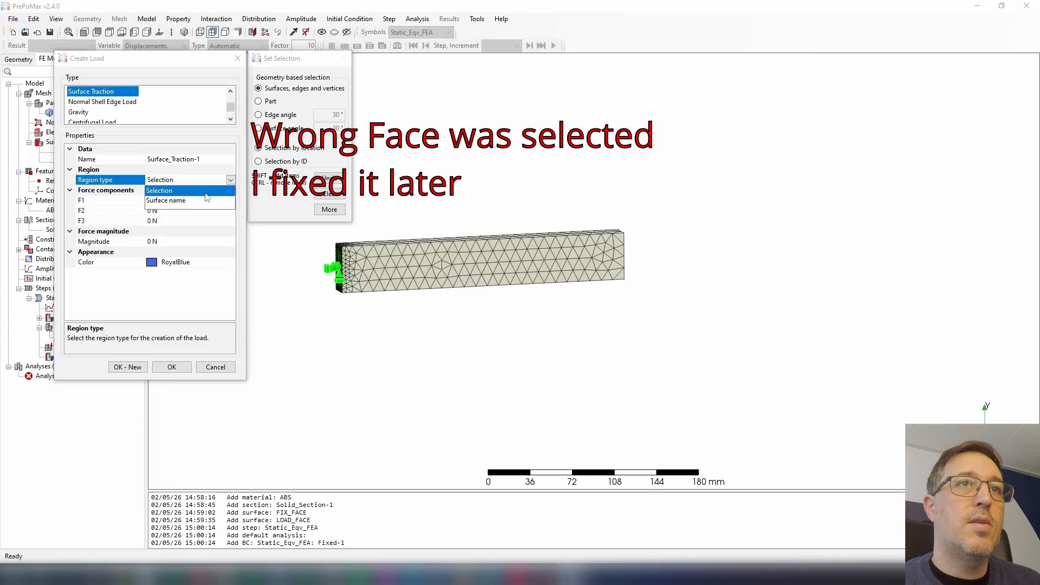
click(185, 200)
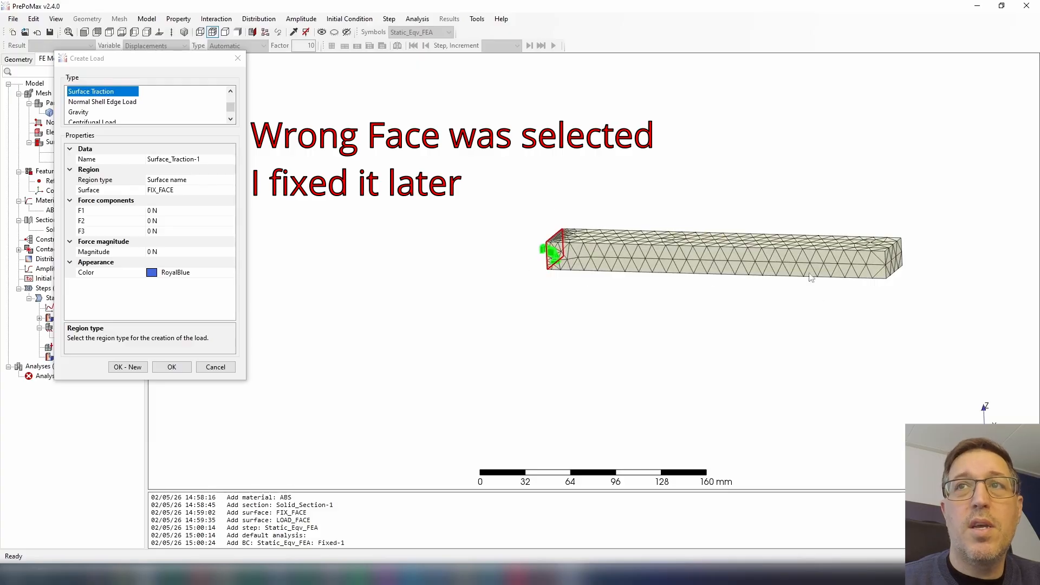
Set the surface traction's F3 force component to -100 N.
middle_drag(908, 283, 929, 298)
scroll(929, 298, down, 1)
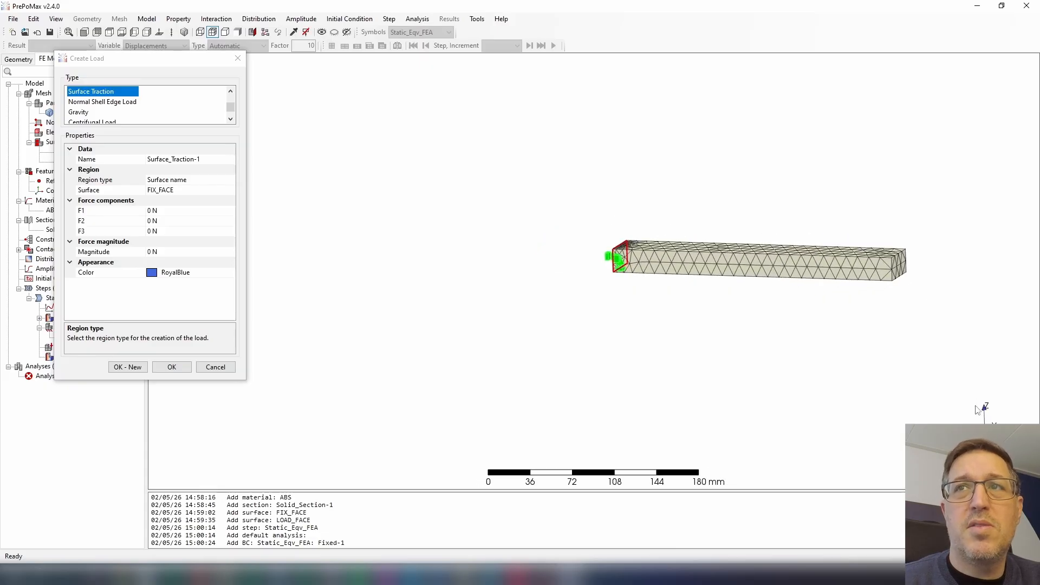
scroll(897, 265, up, 3)
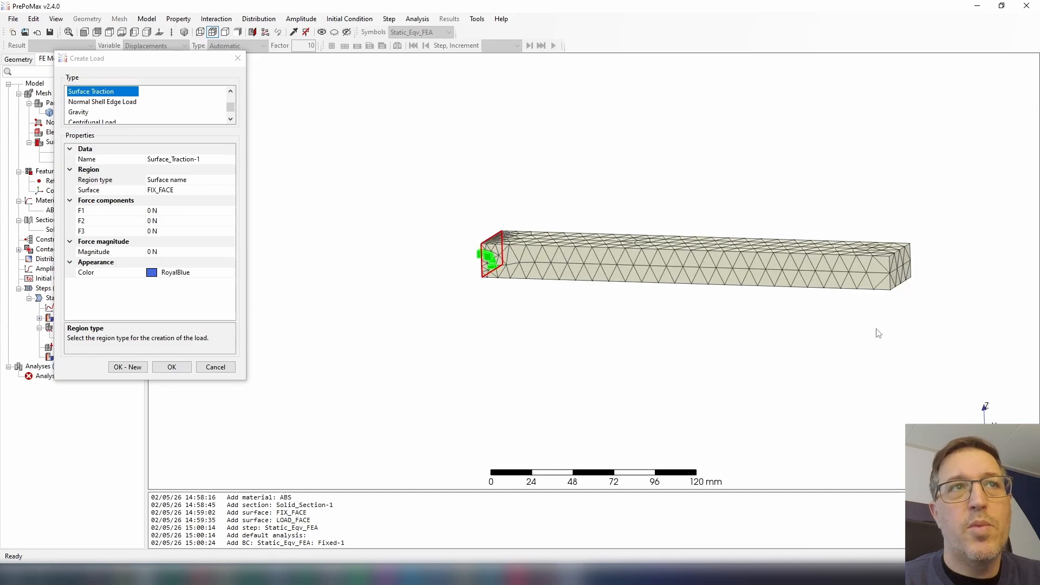
click(175, 230)
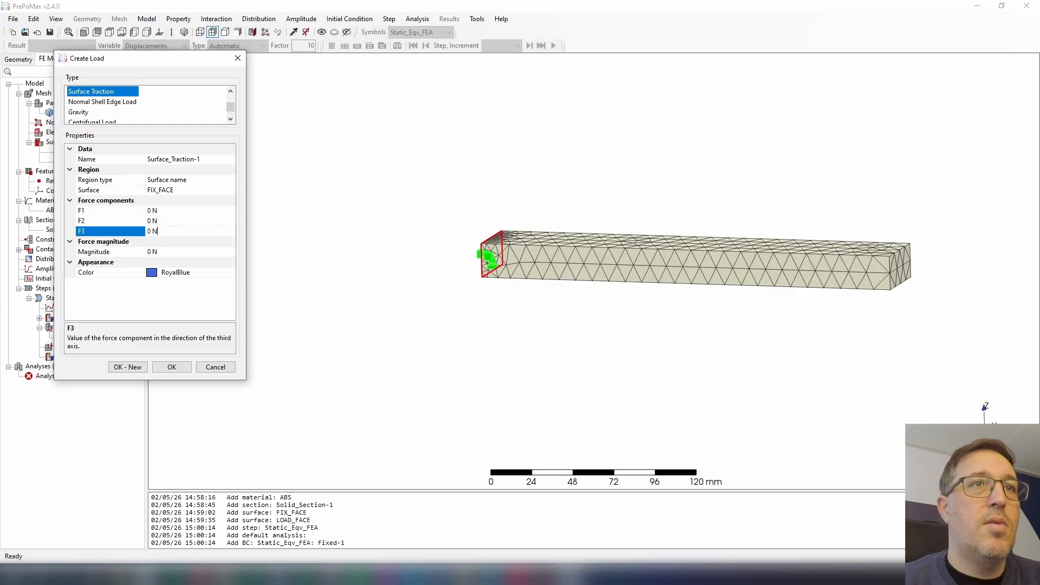
drag(166, 233, 146, 232)
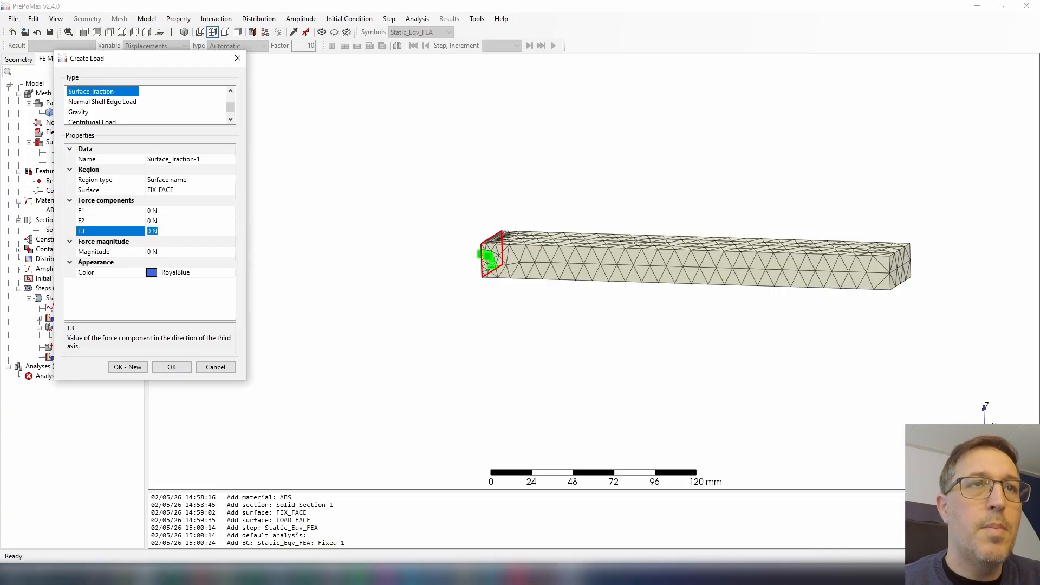
text(-100)
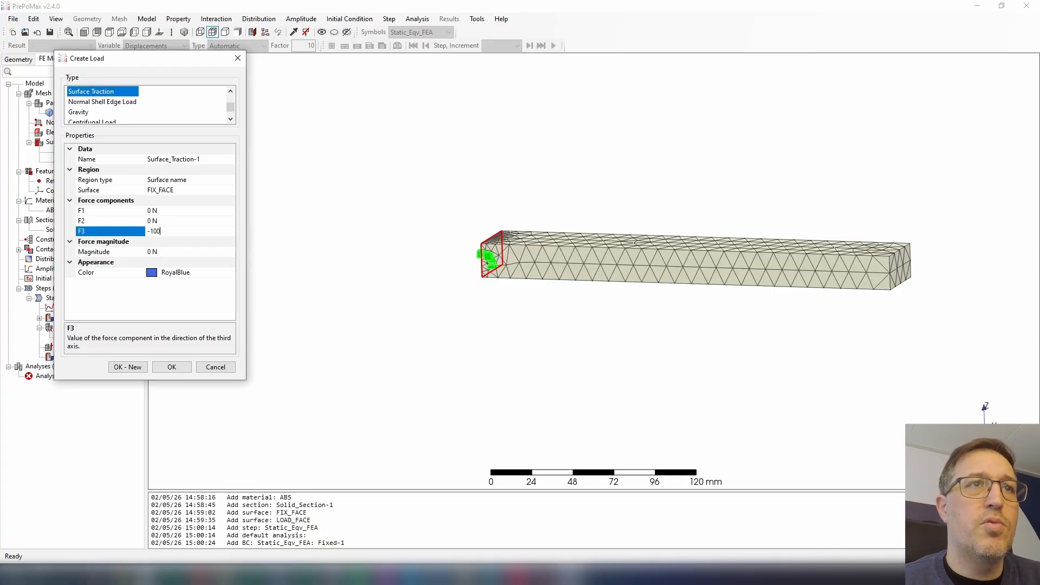
key(Return)
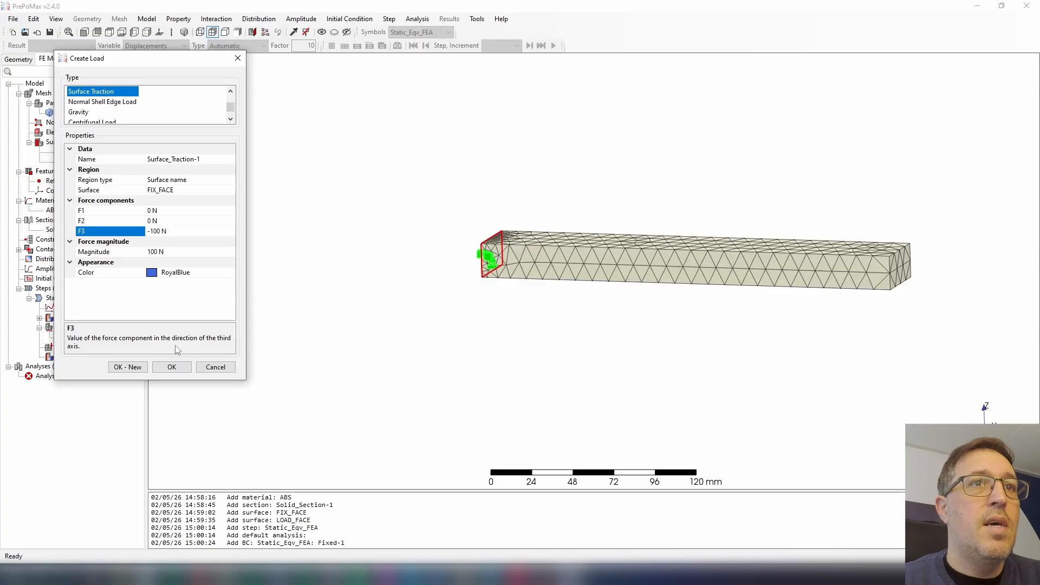
Confirm the surface traction load and begin a frequency step with Storage set to Yes.
click(170, 367)
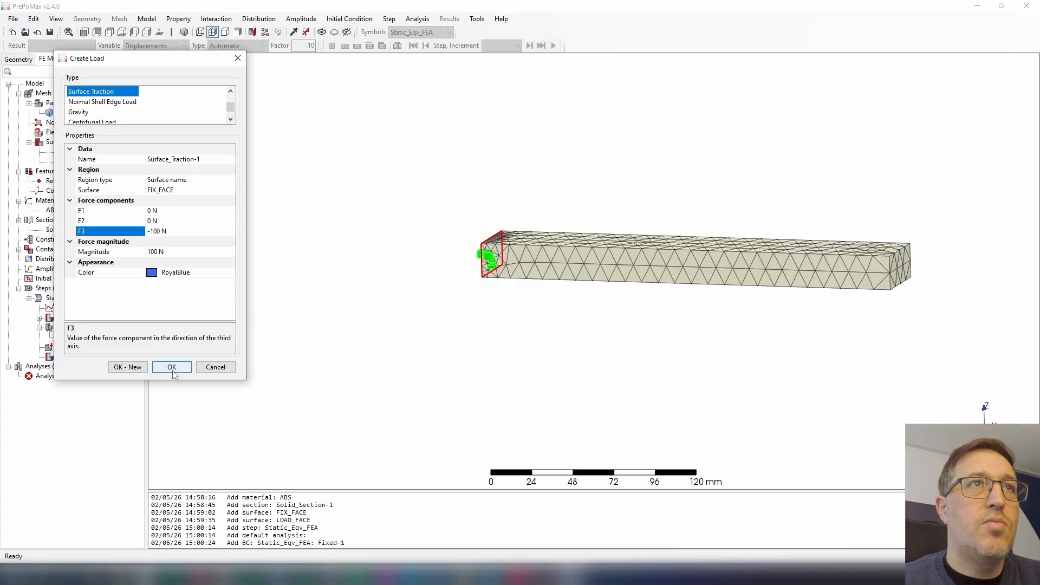
right_click(37, 289)
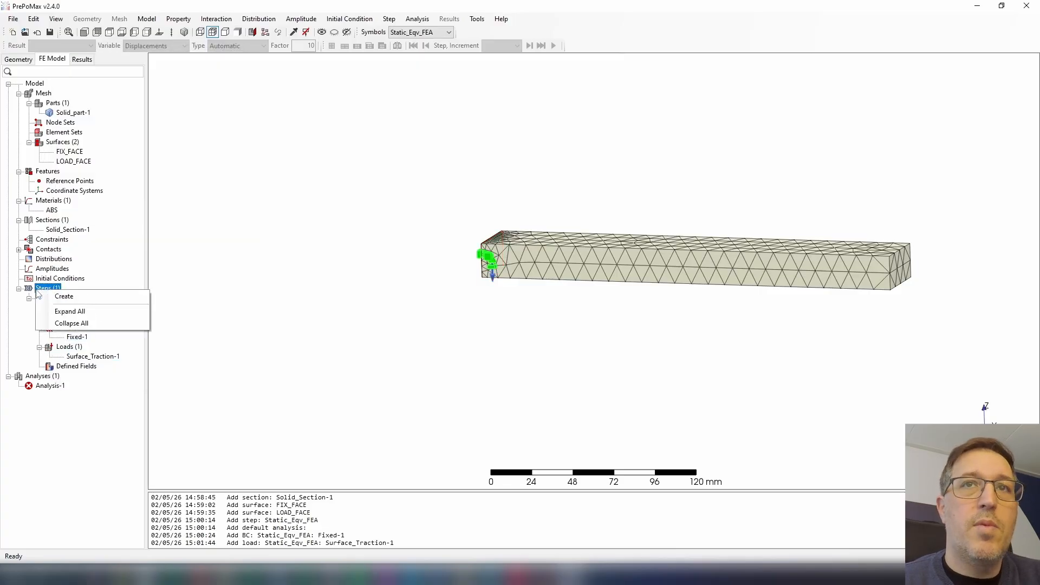
click(59, 299)
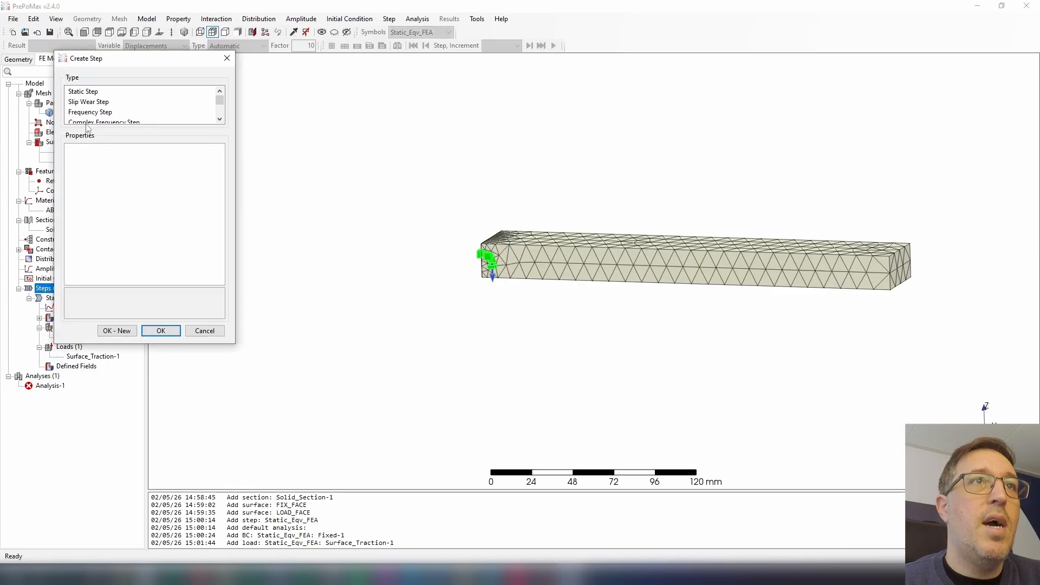
click(115, 113)
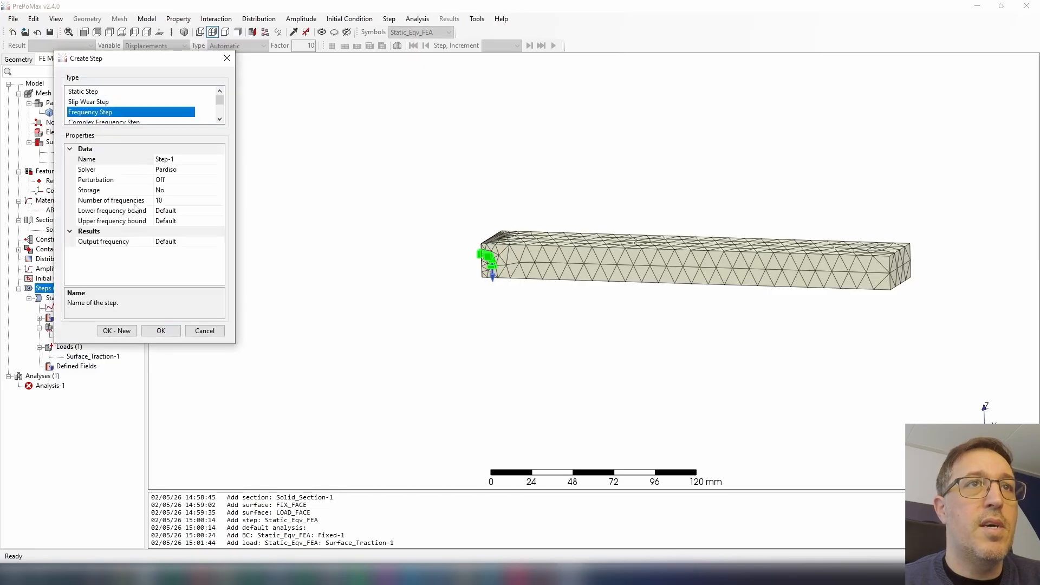
double_click(170, 190)
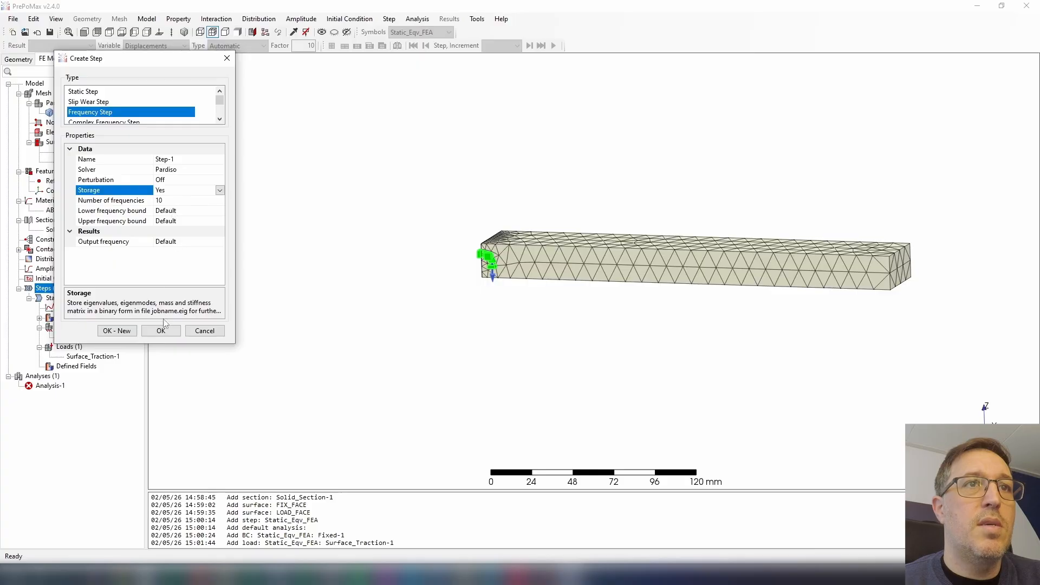
Name the frequency step Modal_FEA and finish creating it.
click(184, 159)
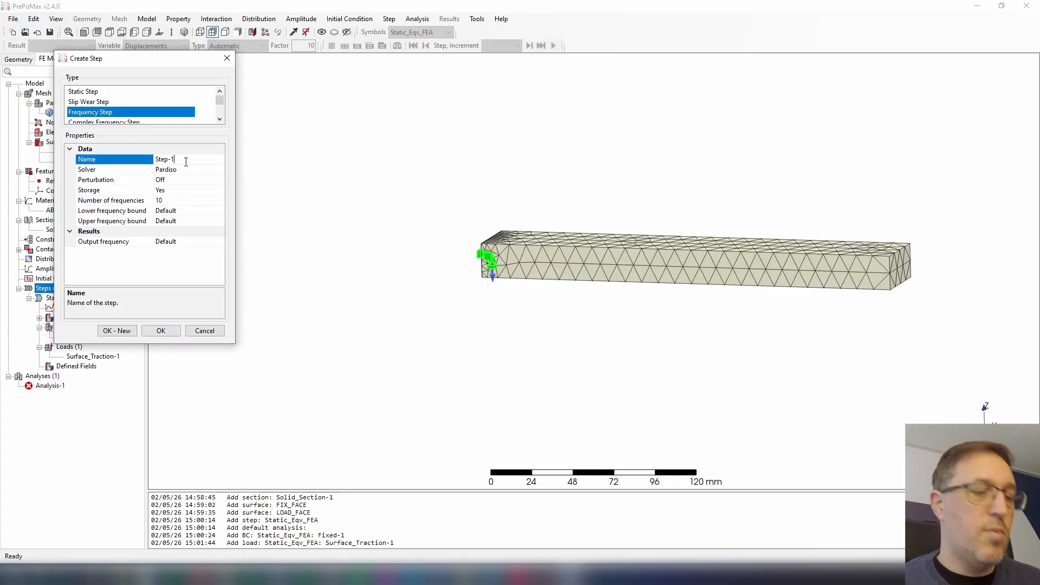
text(M)
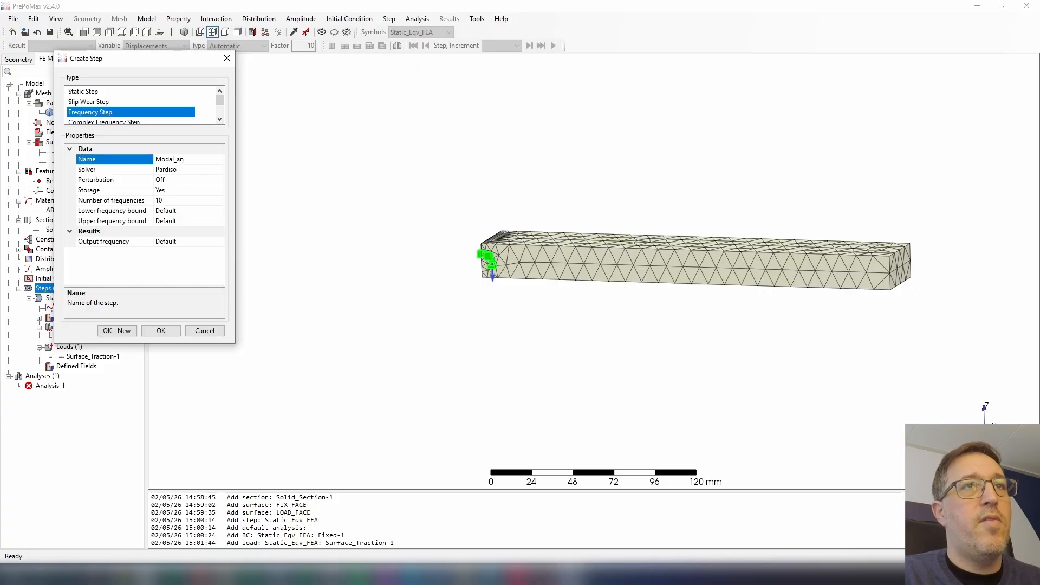
text(odal_FEA)
key(Return)
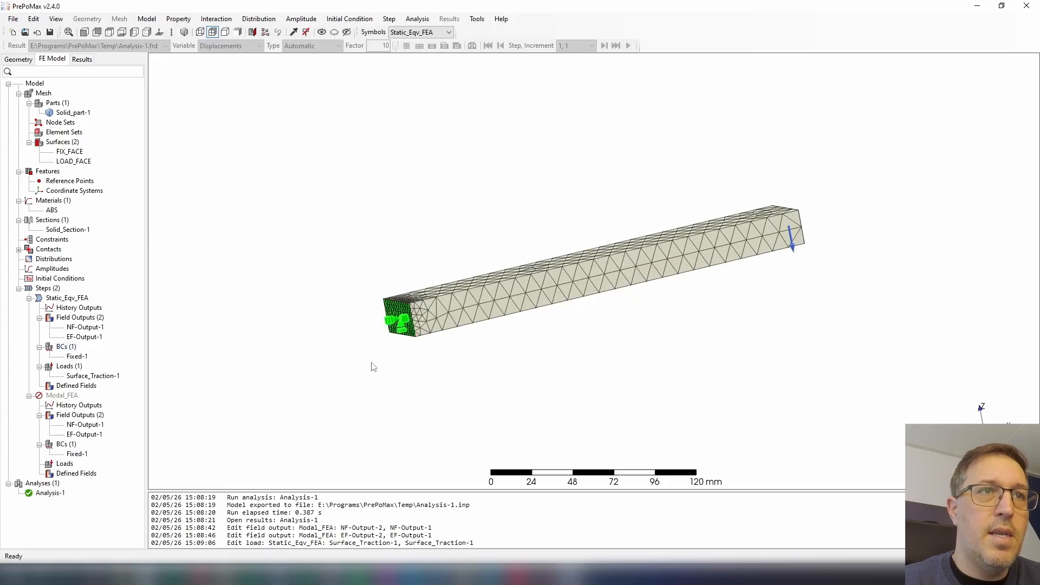
Assign the static step's surface traction load to the LOAD_FACE surface.
double_click(84, 376)
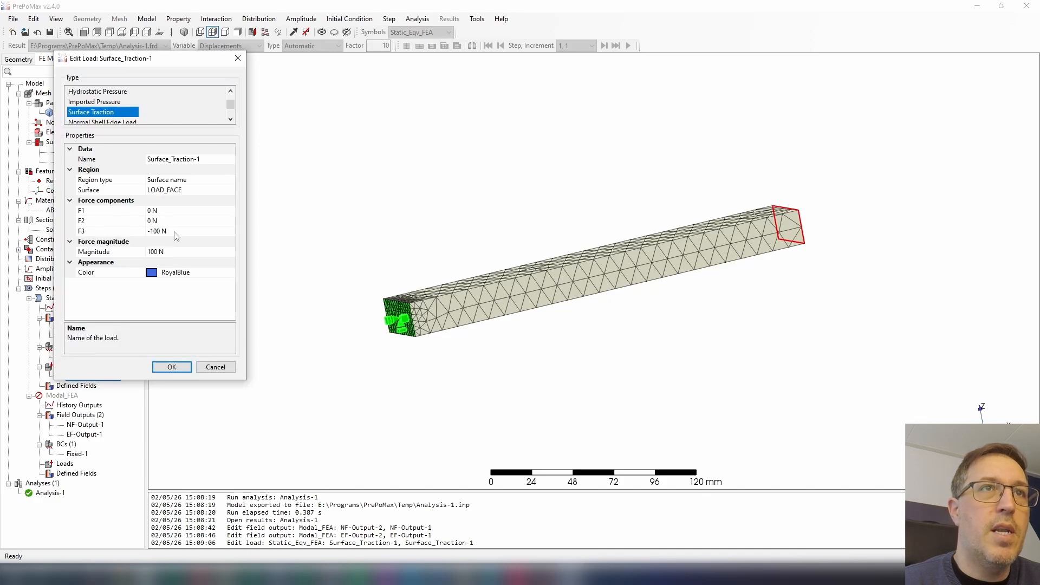
click(198, 190)
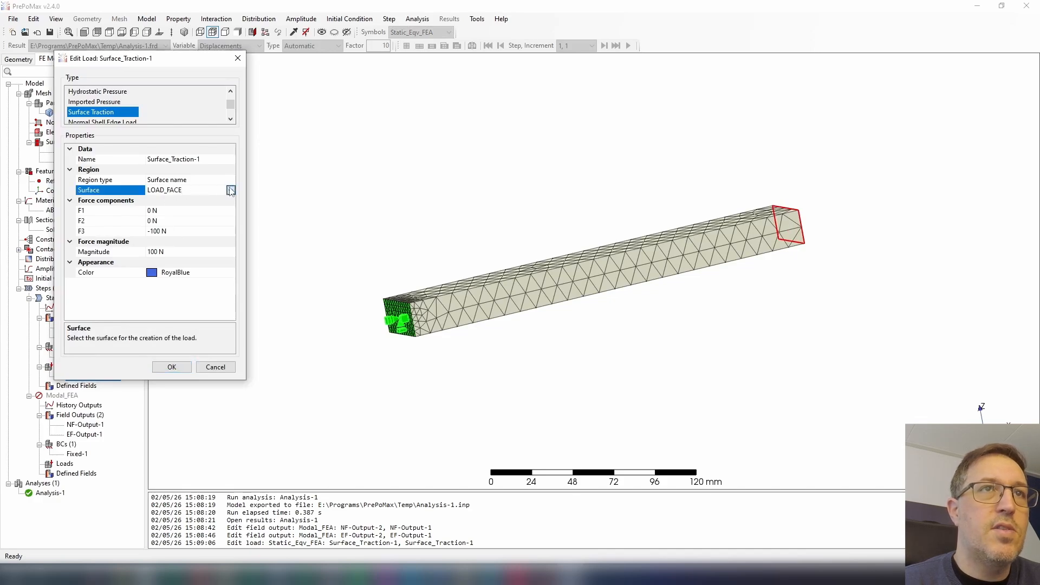
click(231, 190)
click(168, 201)
click(231, 191)
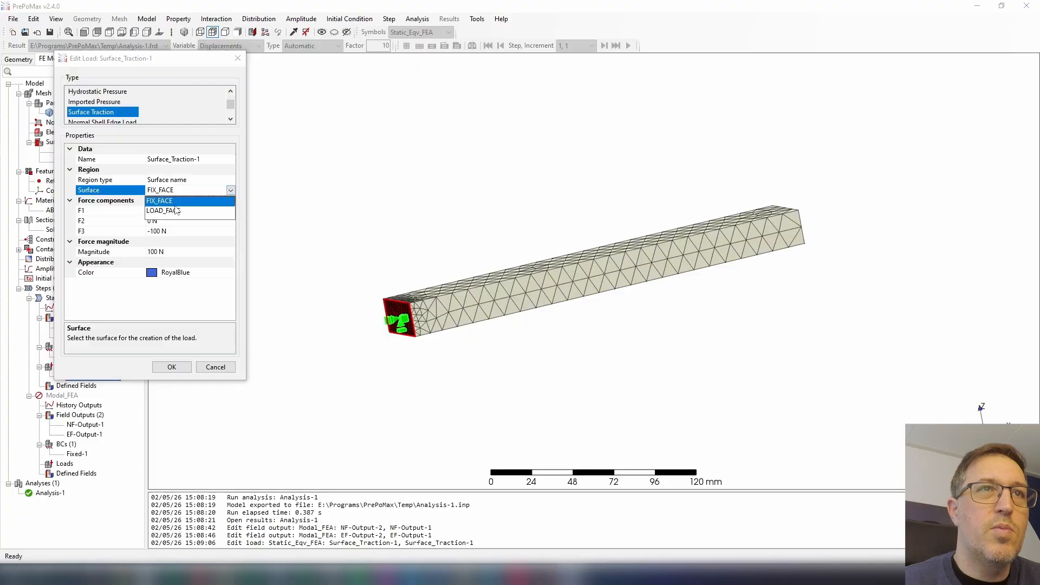
click(176, 211)
click(231, 190)
click(172, 211)
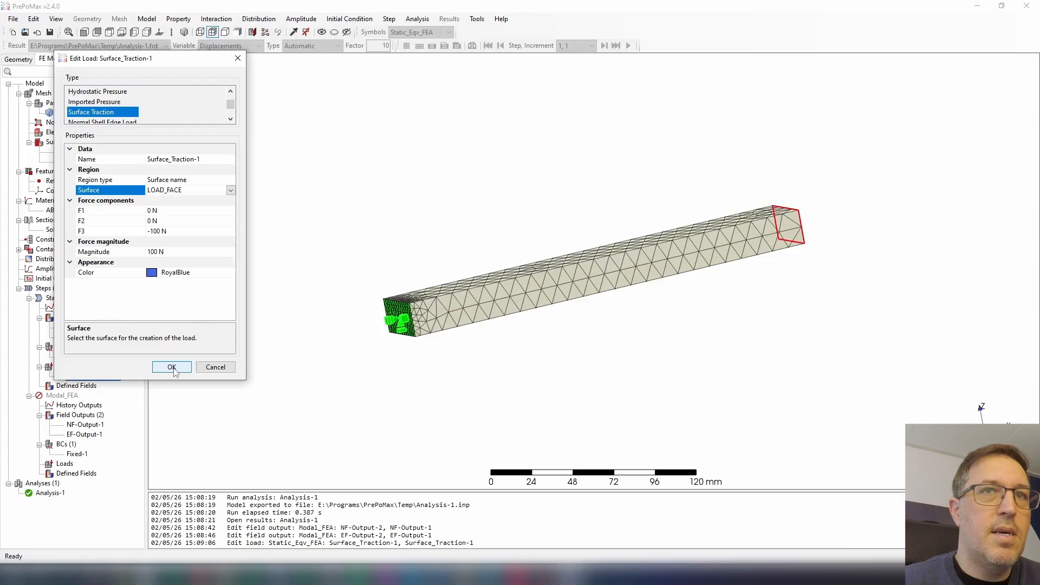
click(171, 368)
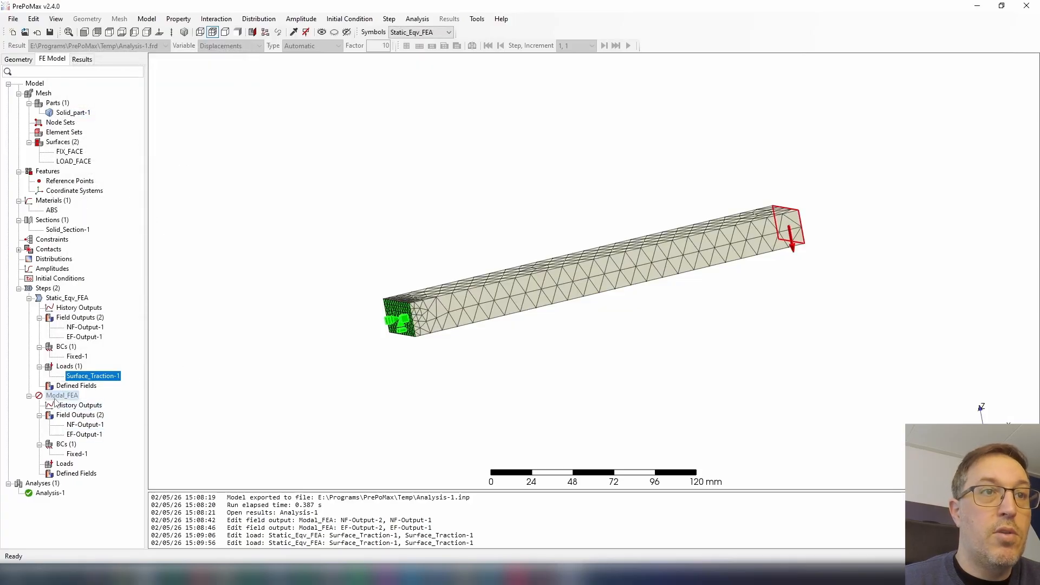
Activate the Modal_FEA step and run Analysis-1 to obtain its results.
right_click(56, 397)
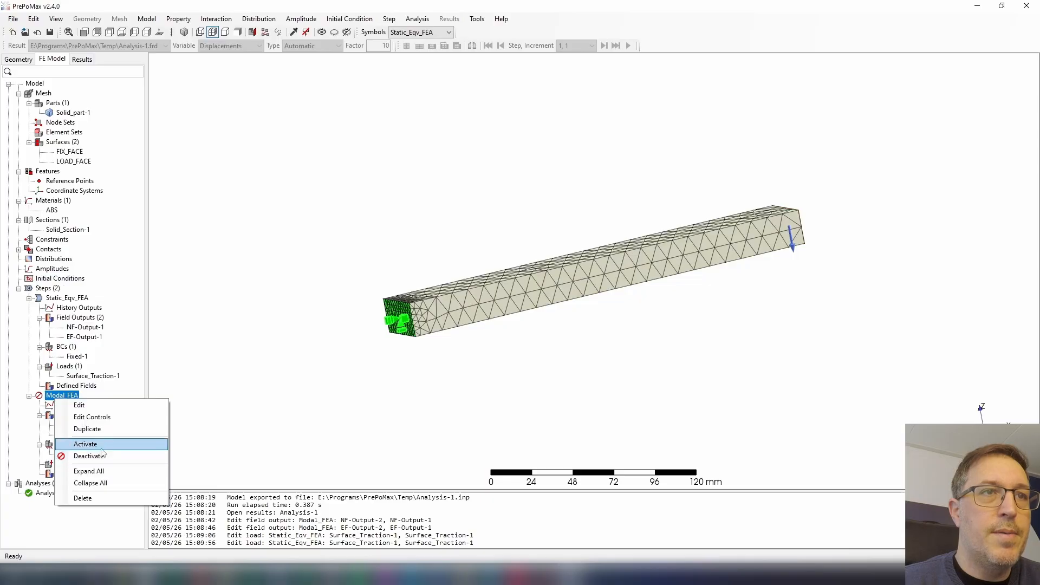
click(85, 444)
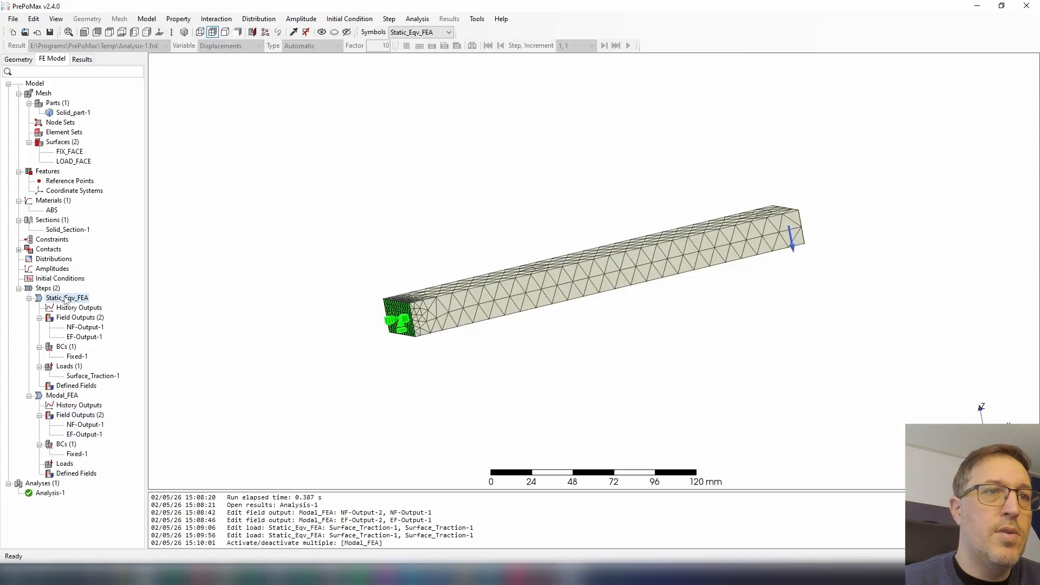
double_click(50, 493)
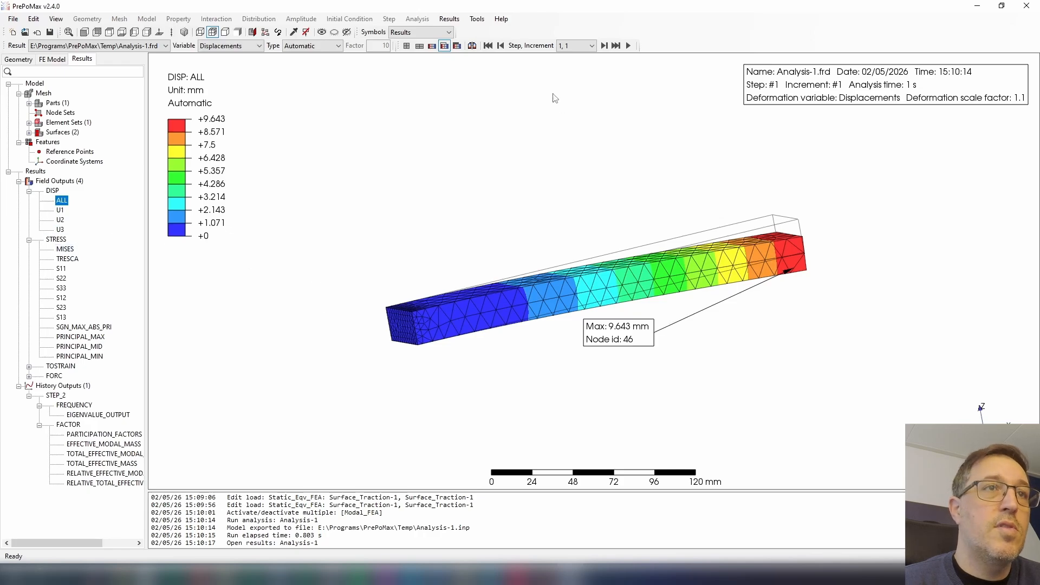
Display the static step's von Mises stress and examine the location of its maximum at the beam's fixed end.
click(75, 251)
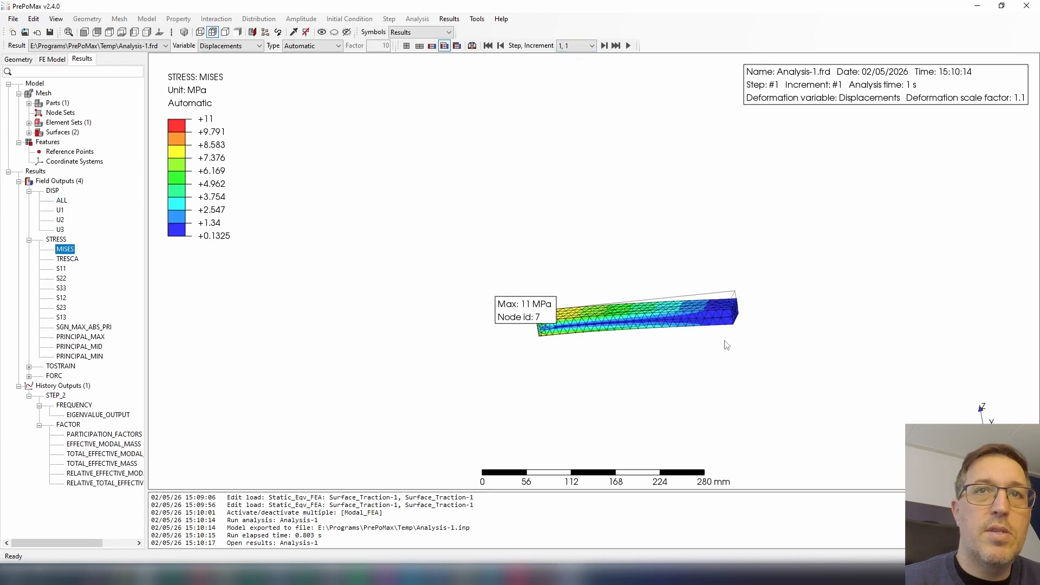
scroll(512, 315, up, 5)
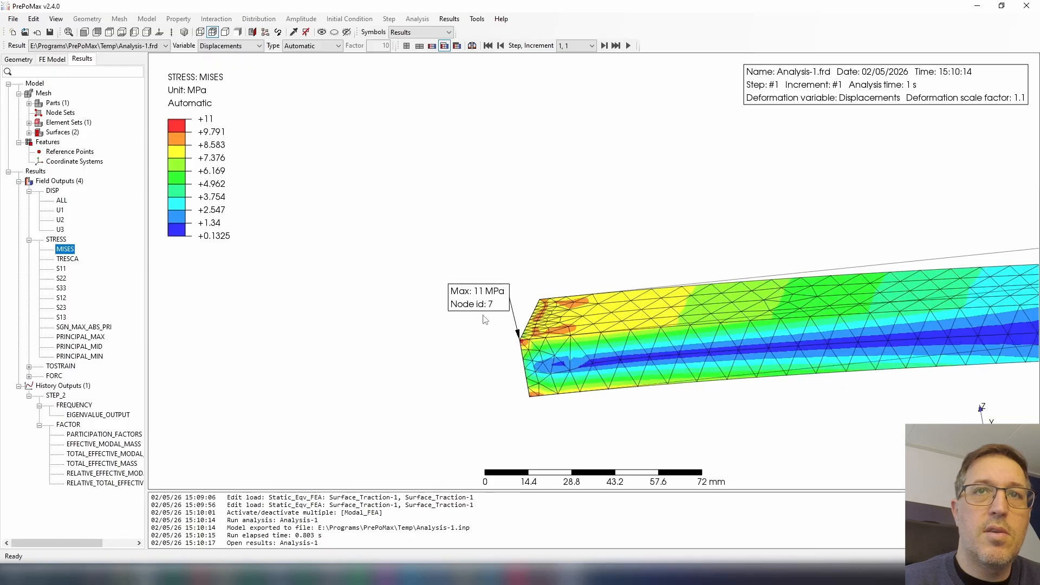
scroll(531, 355, up, 3)
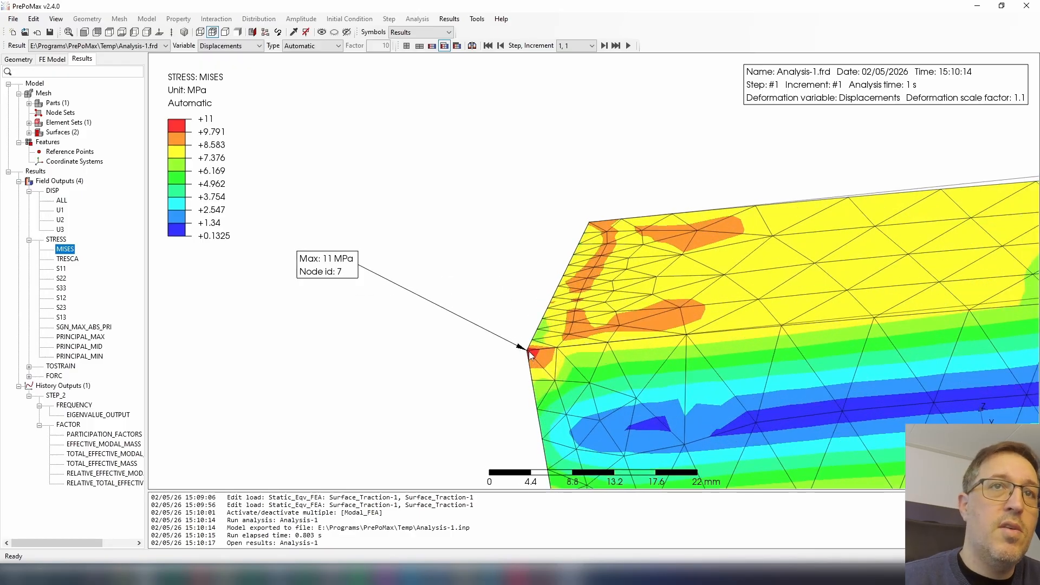
drag(327, 272, 378, 282)
scroll(534, 306, down, 6)
middle_drag(534, 319, 664, 332)
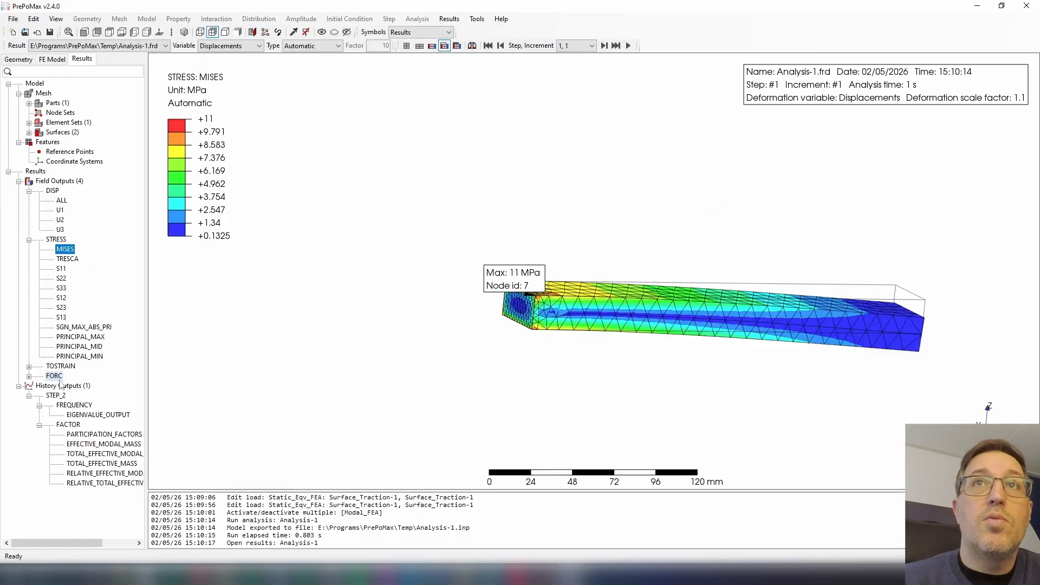
Switch the results to step 2, increment 1 and examine the first mode's von Mises stress, moving the maximum-value label clear of the beam.
click(578, 46)
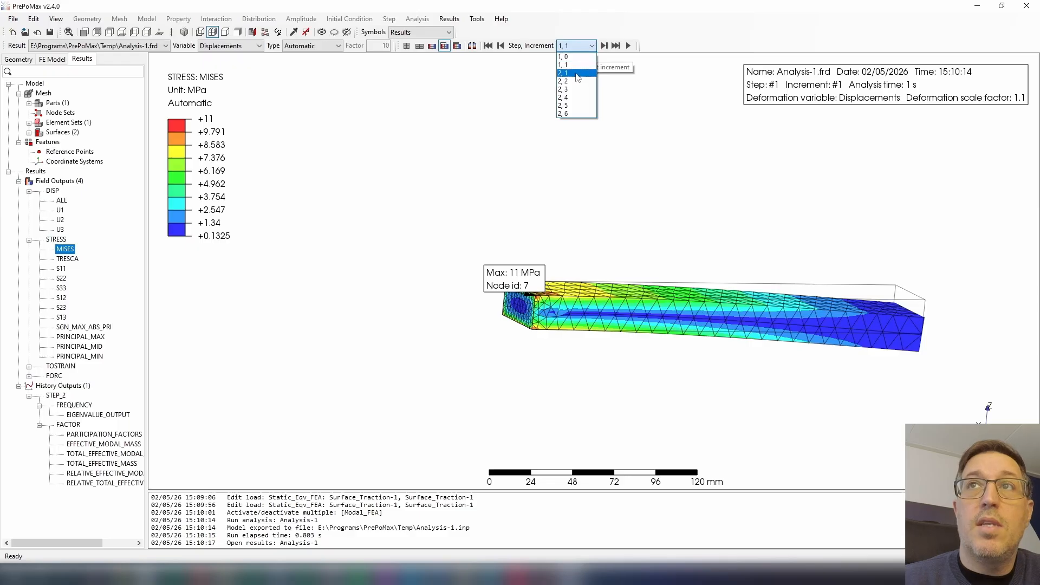
click(569, 63)
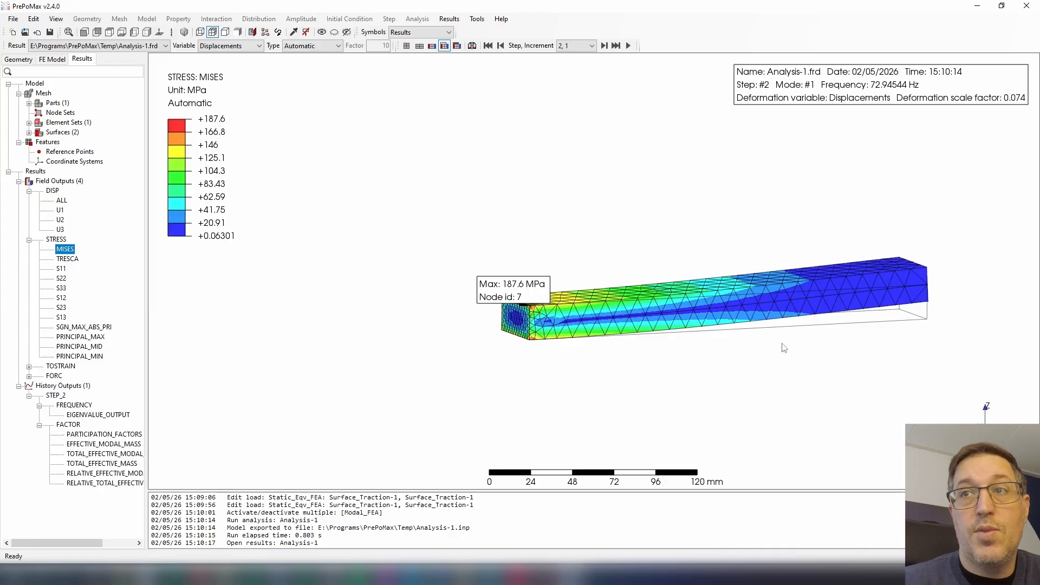
middle_drag(791, 340, 815, 338)
scroll(990, 428, up, 3)
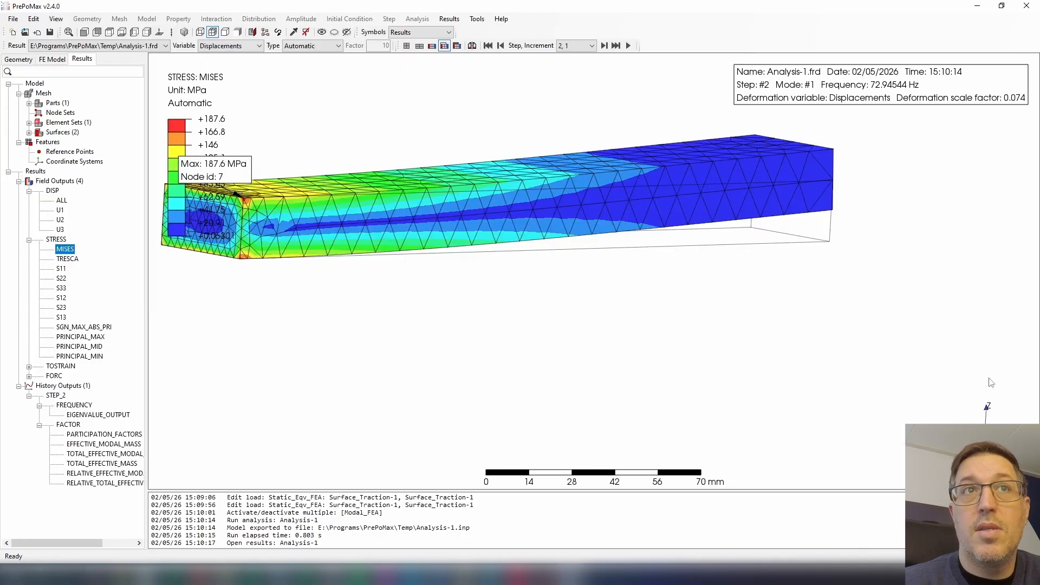
middle_drag(919, 371, 895, 368)
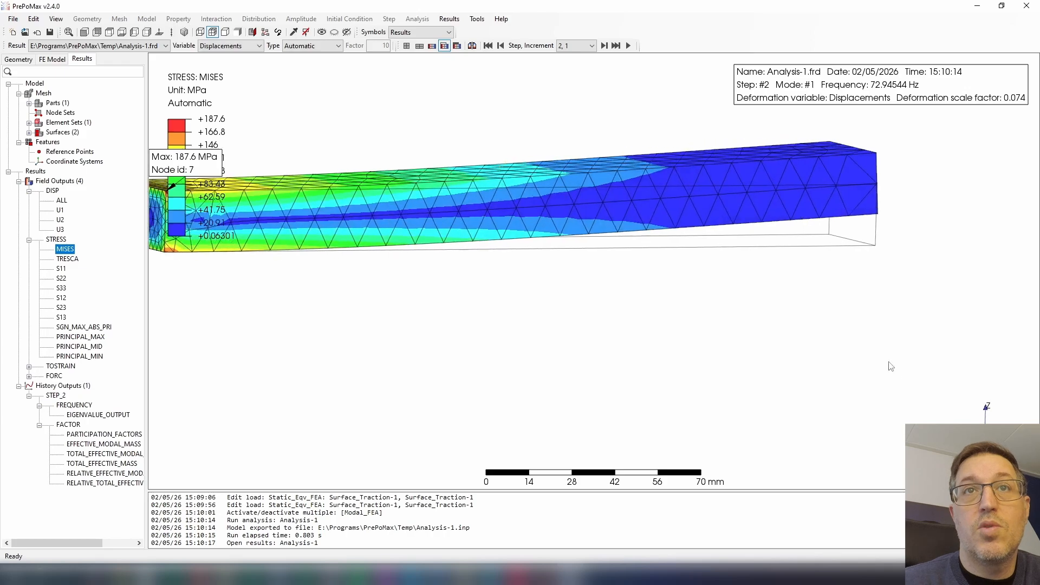
scroll(750, 318, down, 4)
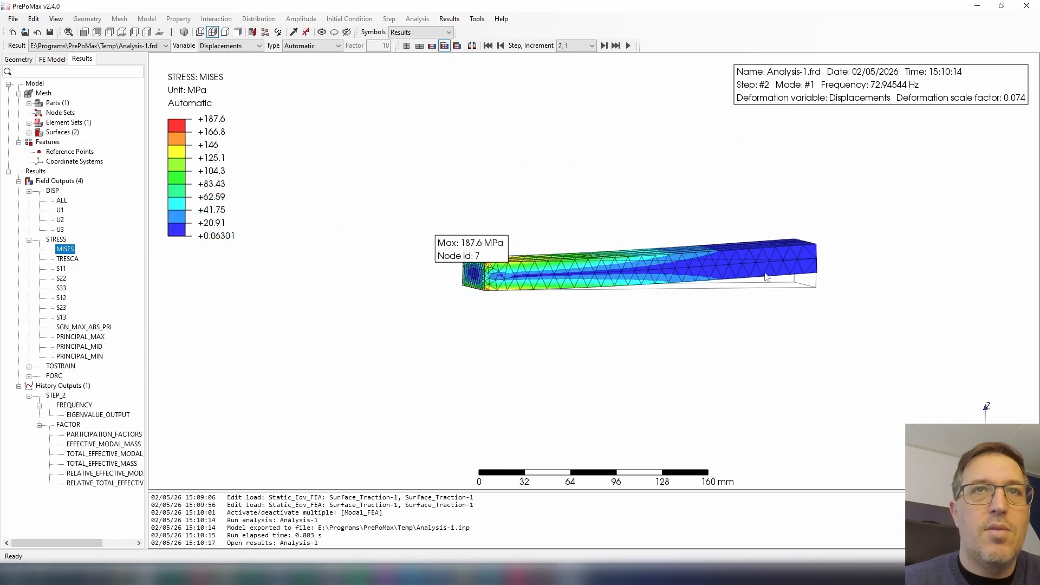
drag(473, 258, 405, 242)
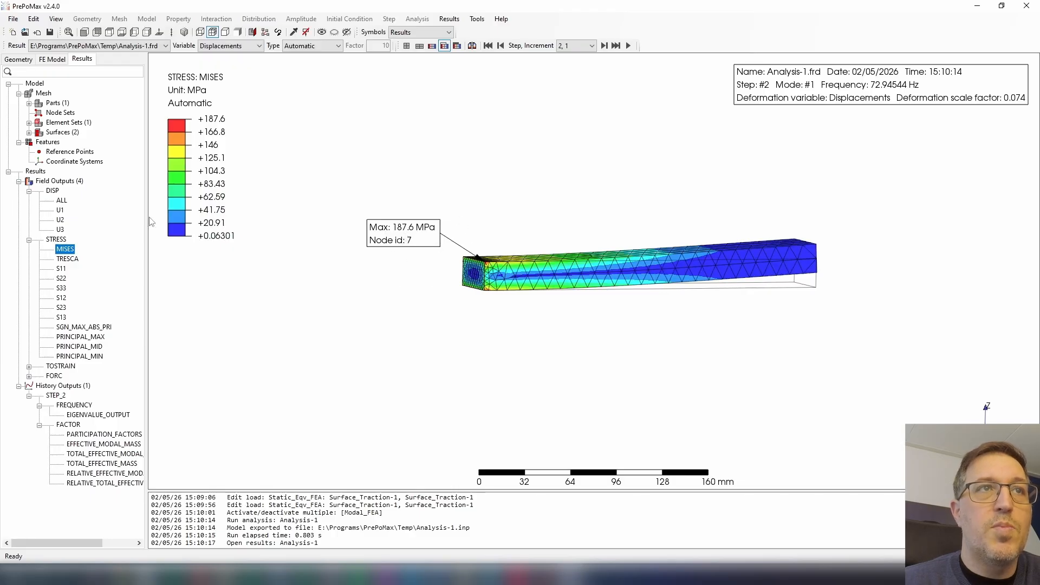
Display the total displacement, browse the mode shapes, and compare the static result at 1, 1 with the first mode at 2, 1.
click(61, 201)
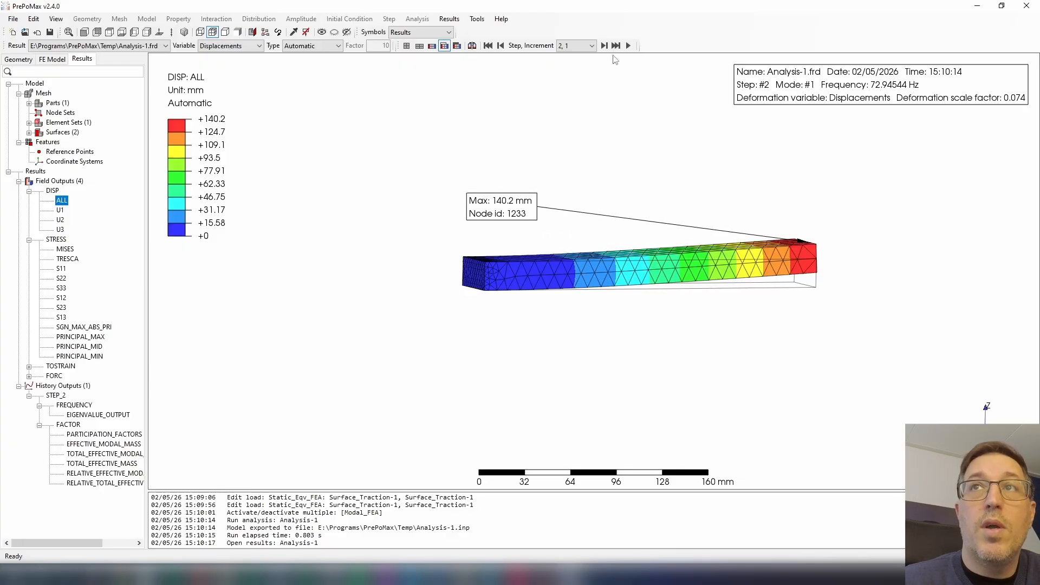
click(604, 46)
click(604, 46)
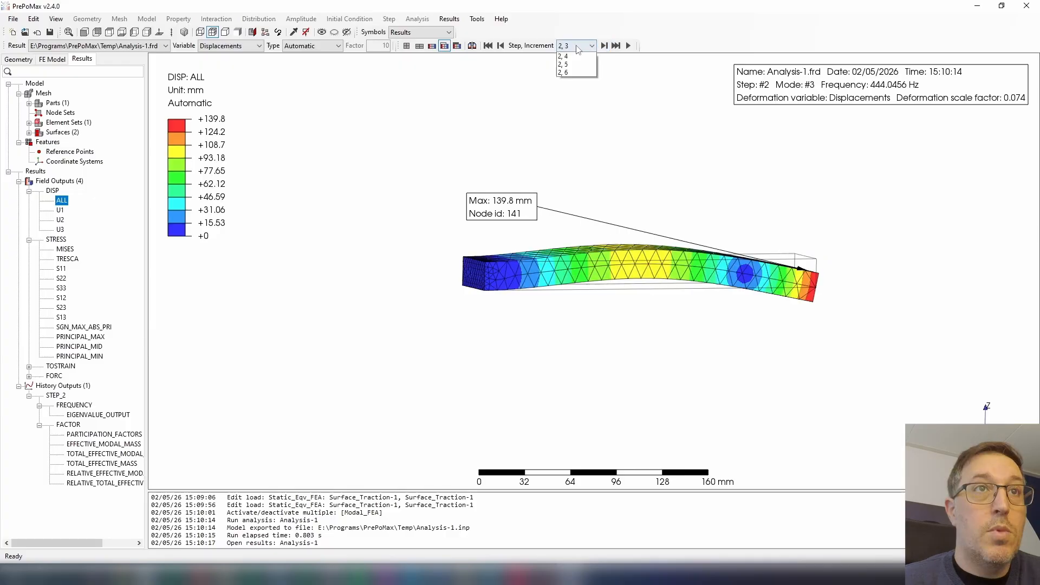
click(591, 45)
click(576, 55)
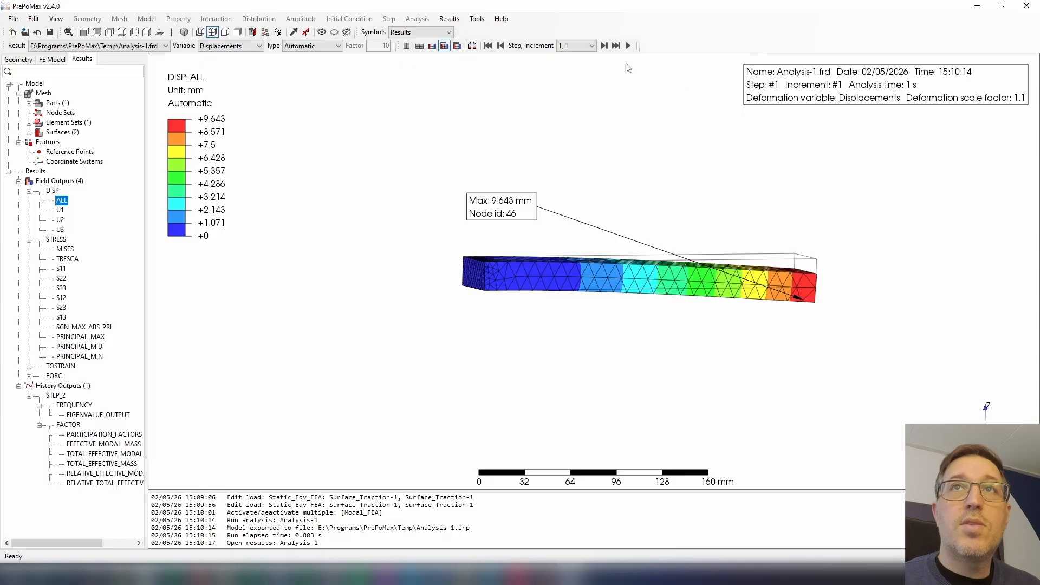
click(604, 46)
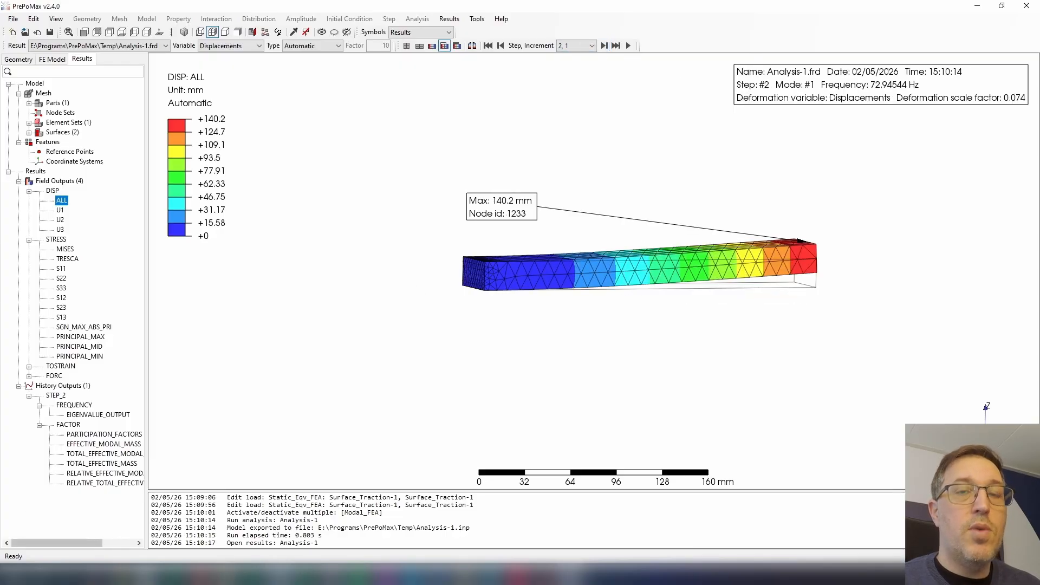
Calculate 1 ÷ 73 in Calculator and return to the FE model in PrePoMax.
click(281, 576)
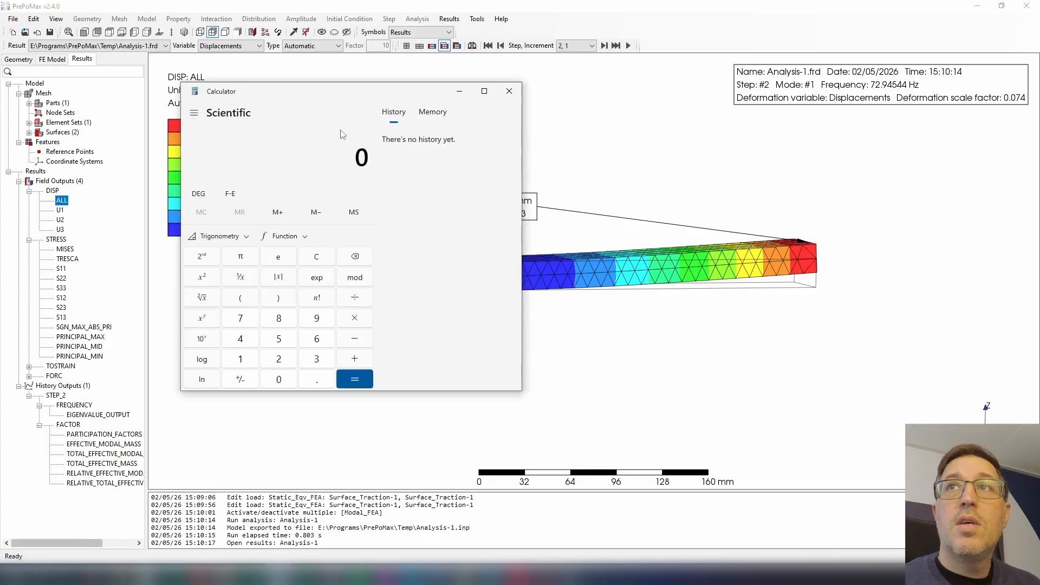
text(1/)
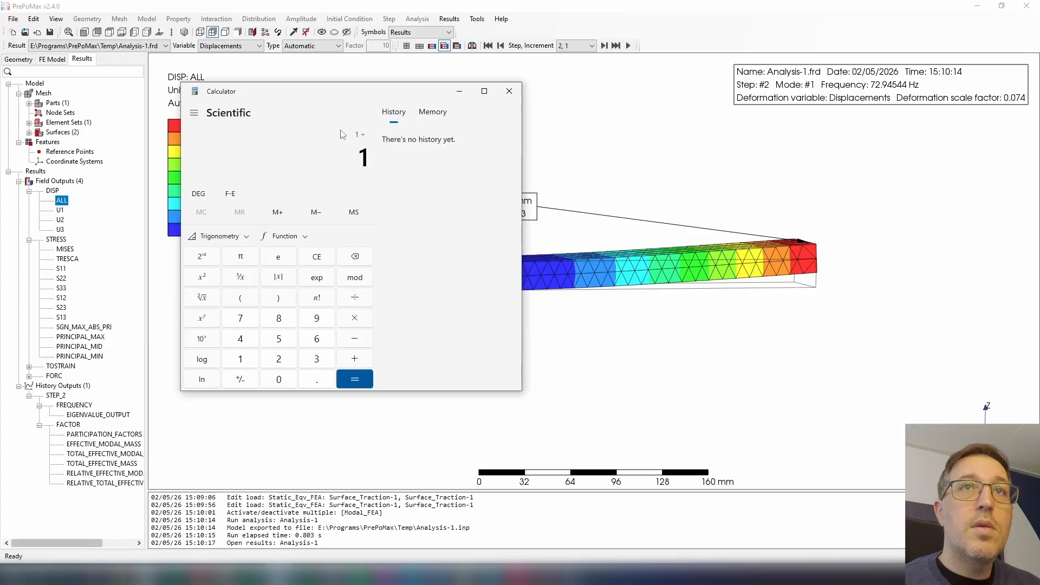
text(73)
key(Return)
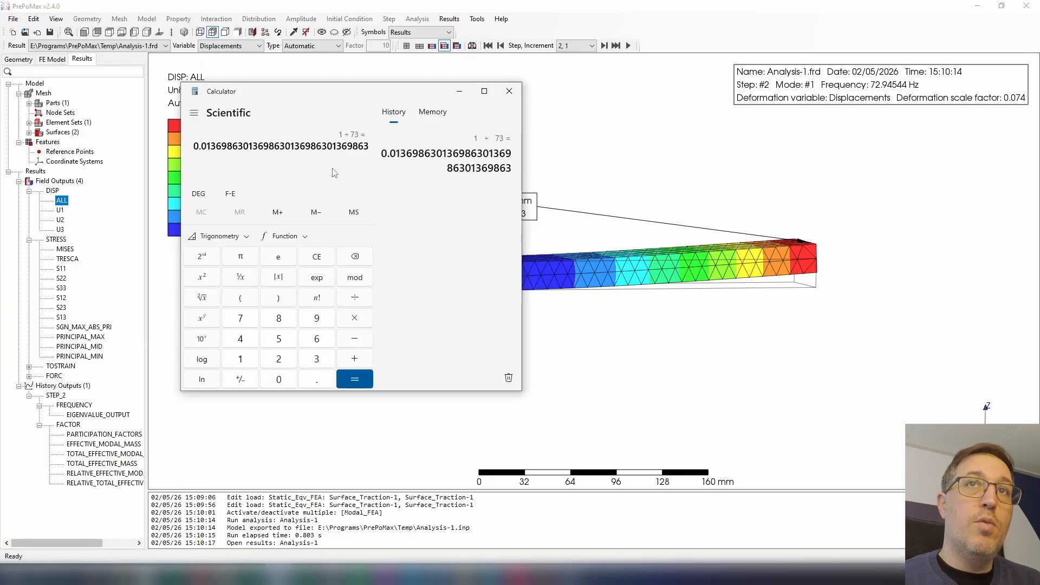
click(459, 91)
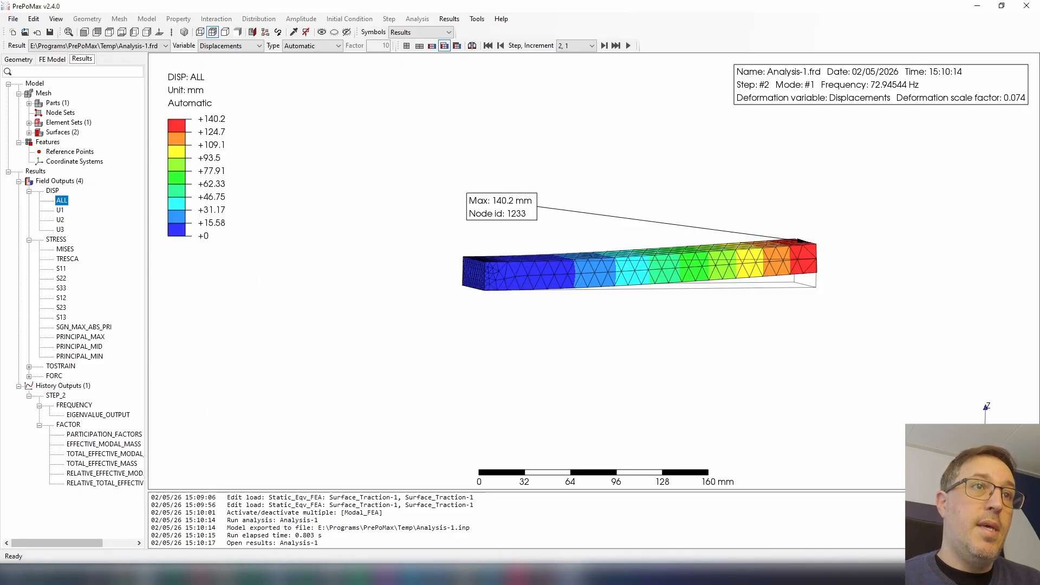
click(49, 60)
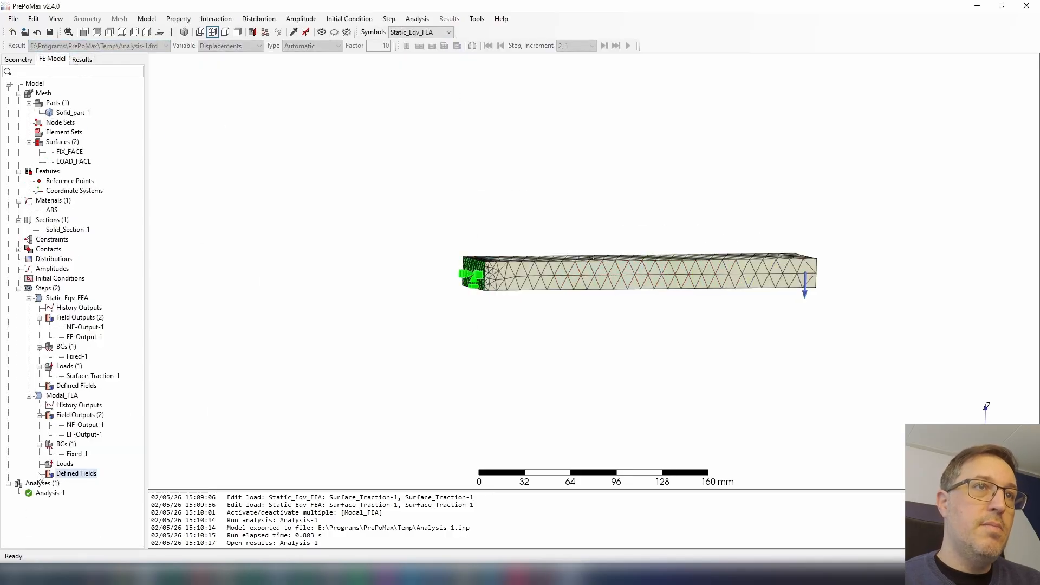
Add an analysis step named Daynmic_FEA_1 after the modal step.
right_click(45, 291)
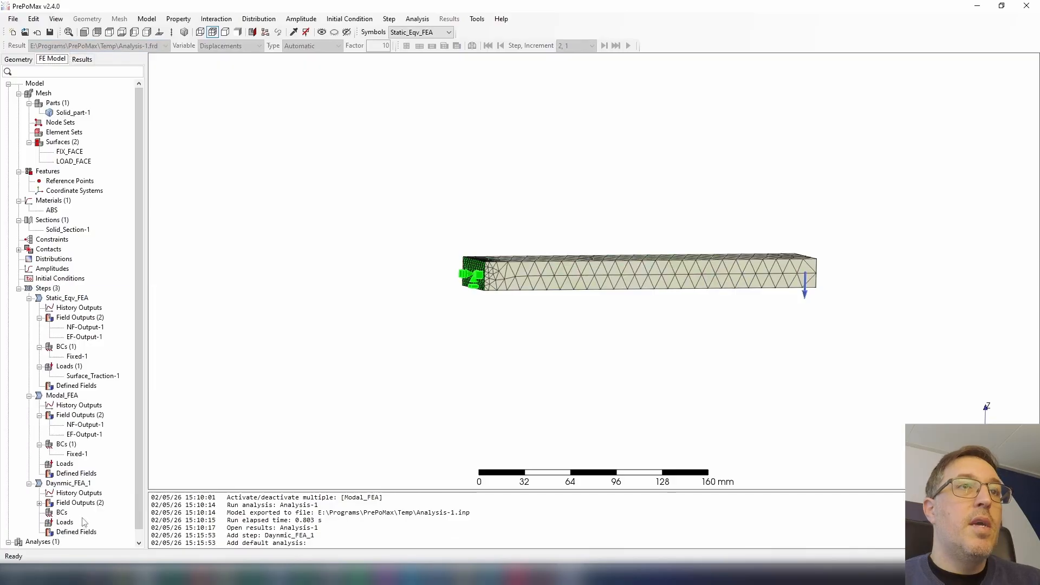
Start a new tabular amplitude and open a second row in its data points, keeping the first at time 0, amplitude 0.
right_click(48, 272)
click(62, 279)
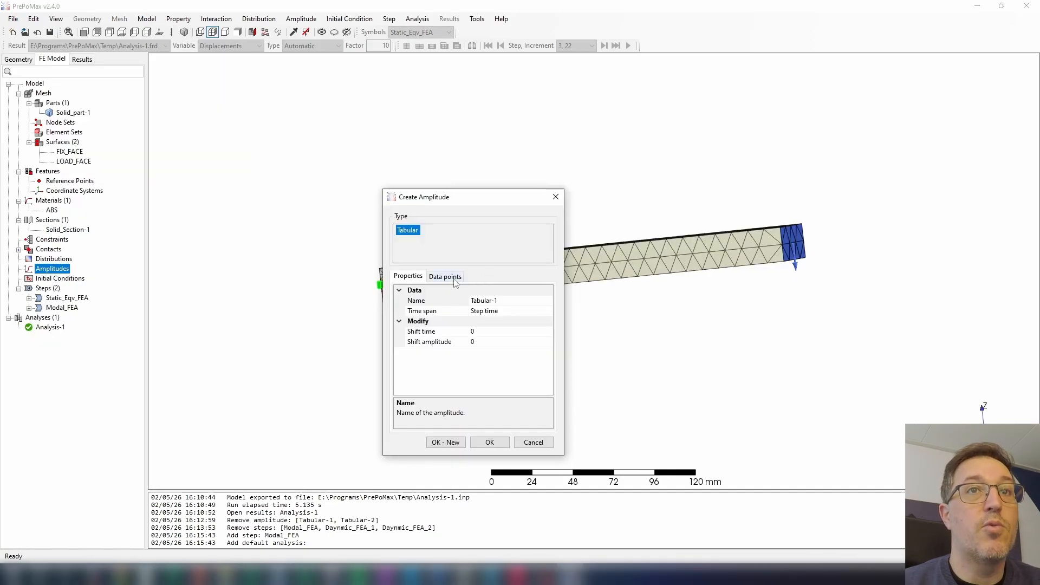
click(456, 277)
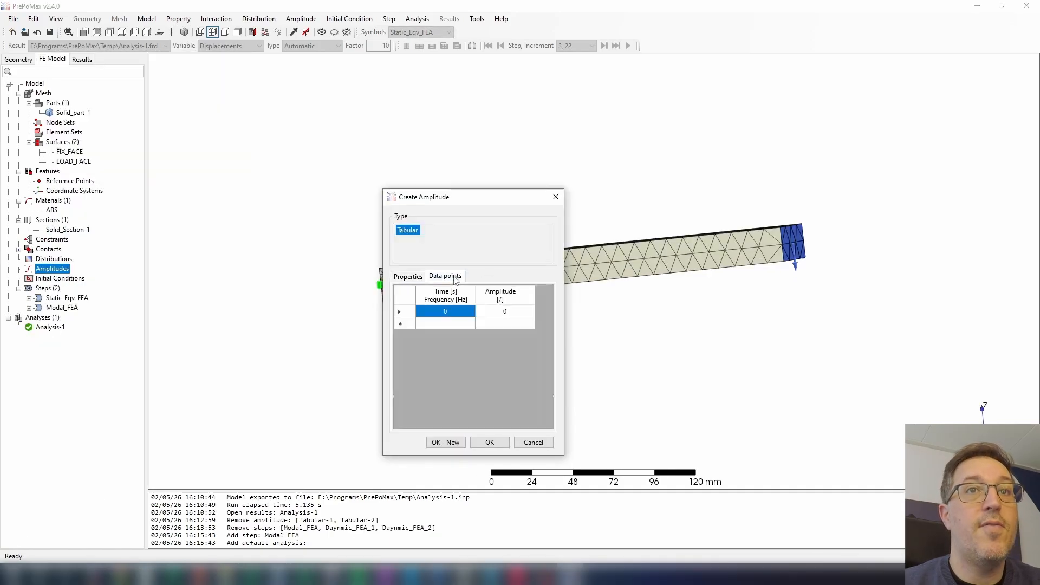
click(458, 324)
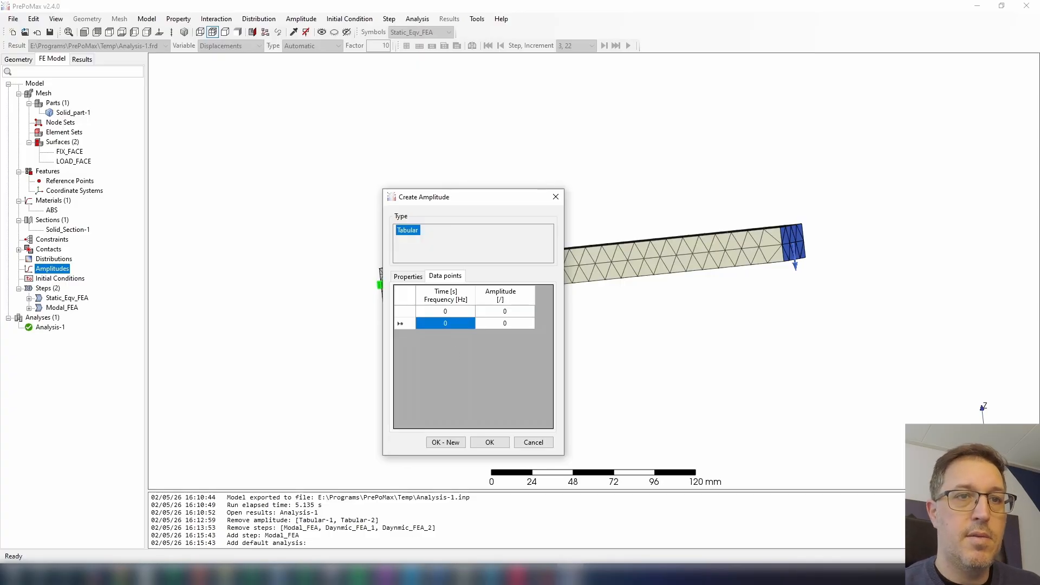
Check the 1 ÷ 73 result in Calculator and set the amplitude's second data point to 0.014 s with amplitude 1.
click(282, 575)
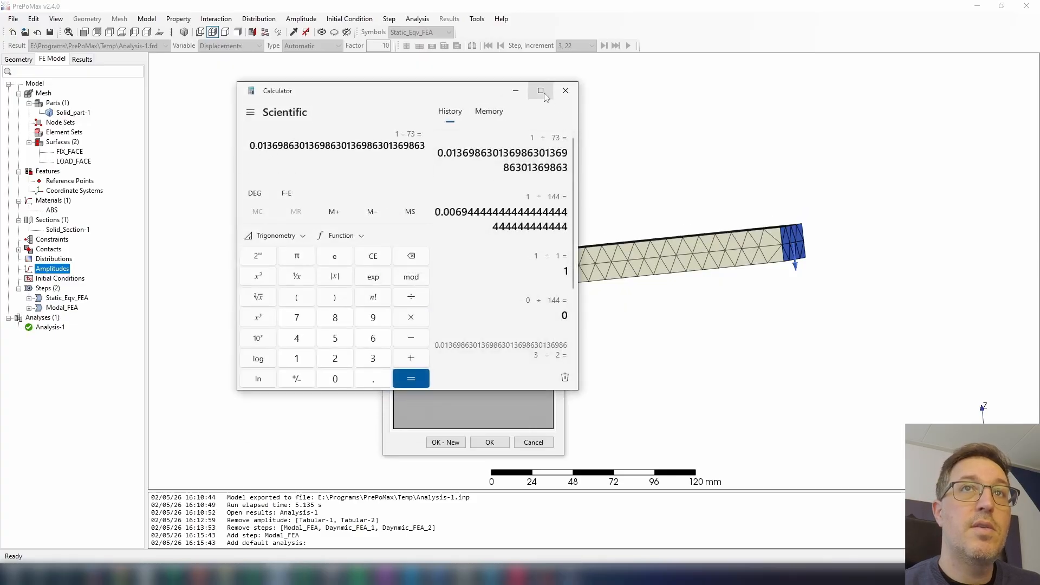
click(524, 94)
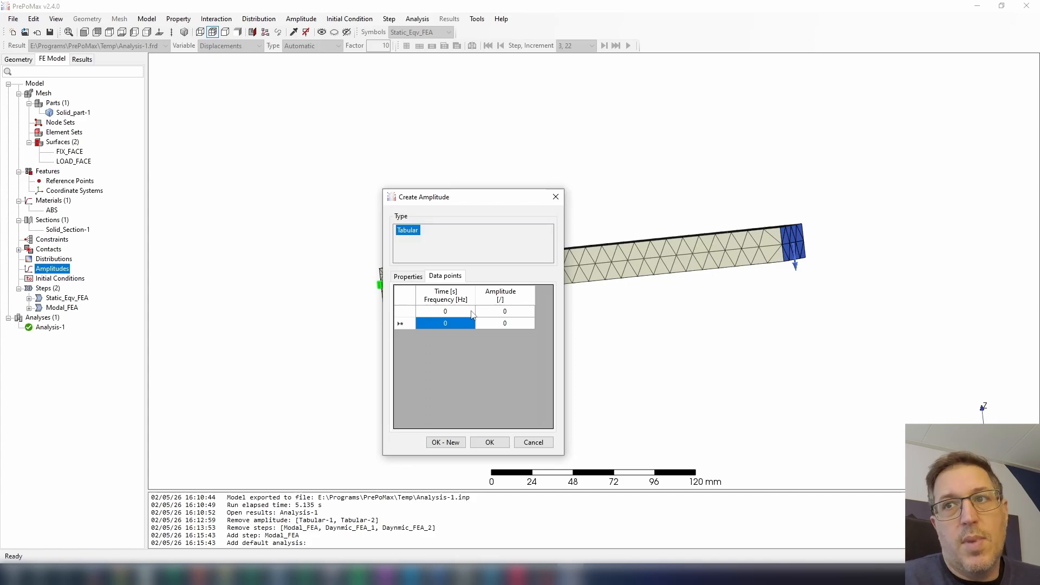
text(0)
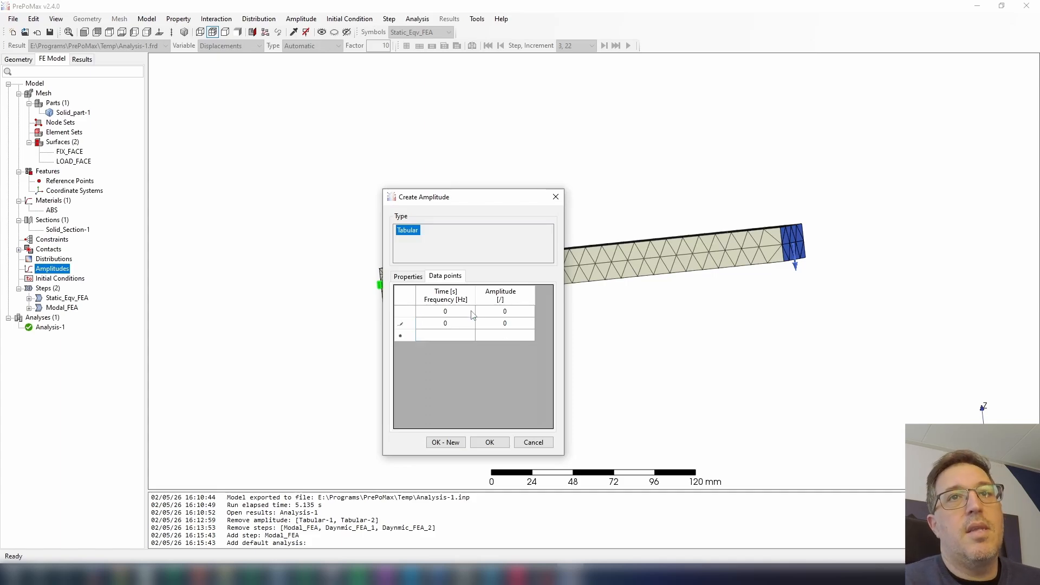
text(.0)
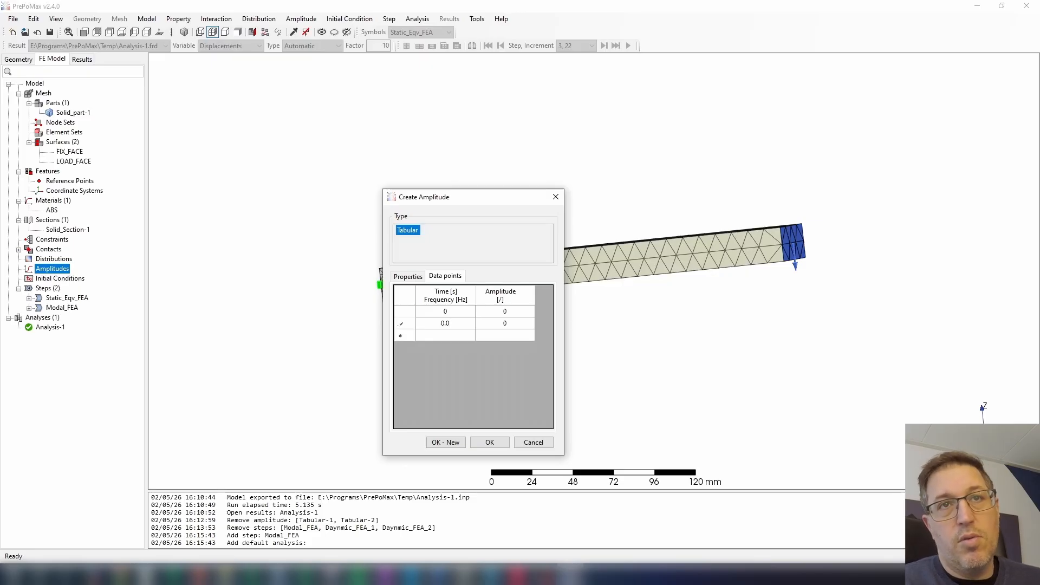
text(14)
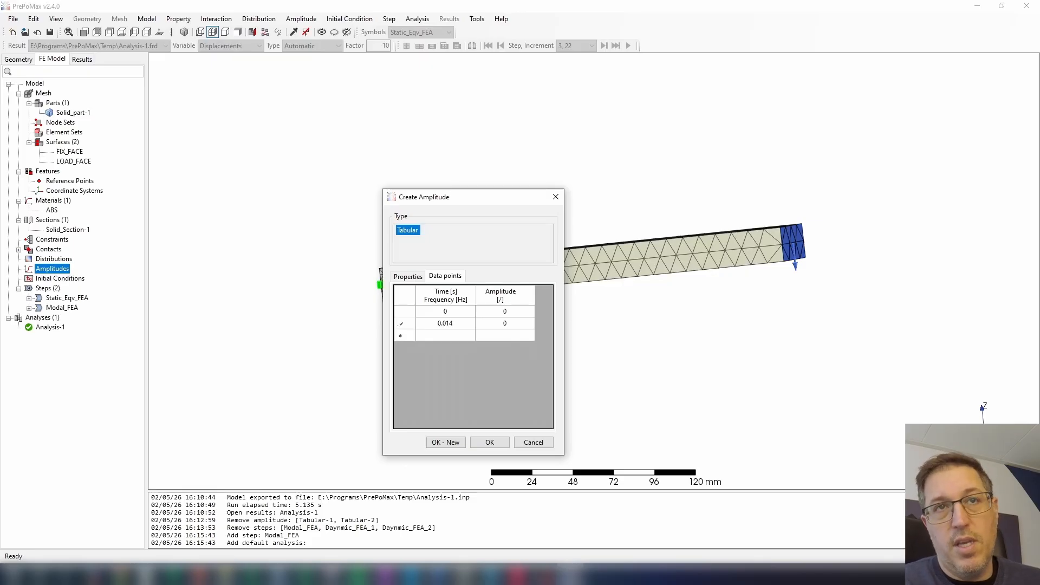
key(Tab)
text(1)
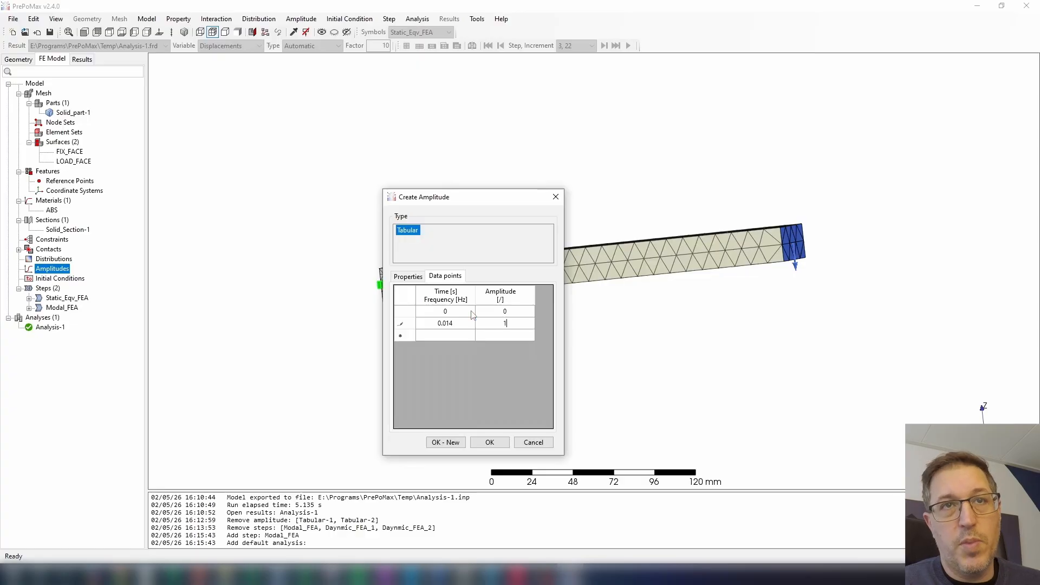
Add a third data point at 0.022 s with amplitude 0.
key(Return)
key(Left)
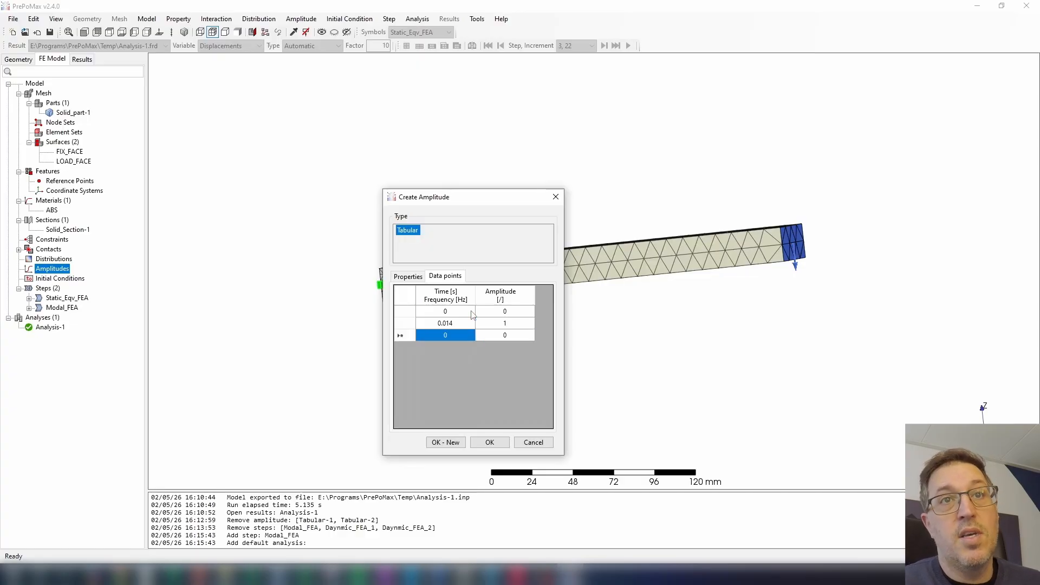
text(0.0)
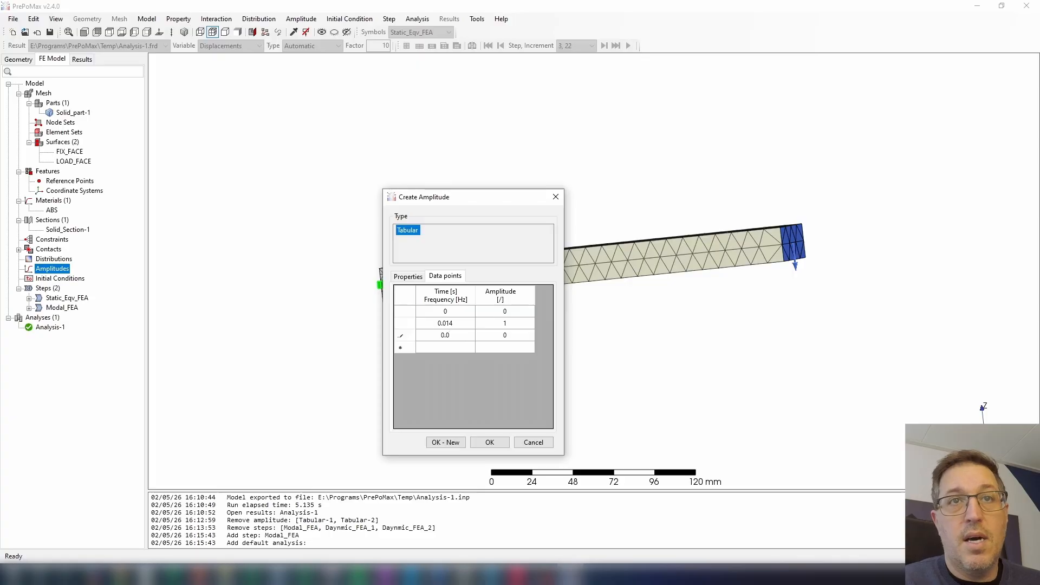
text(22)
key(Tab)
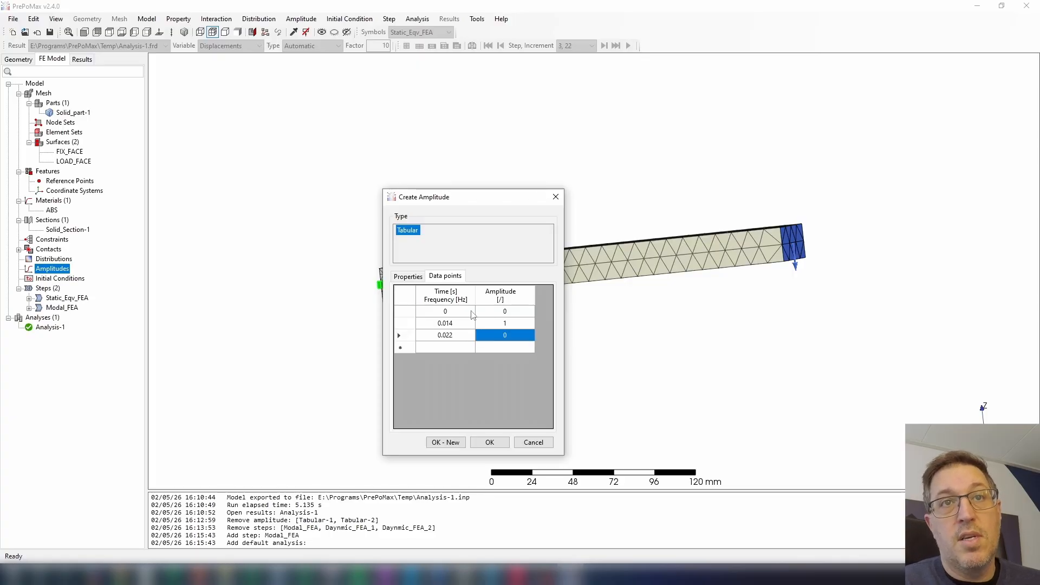
key(Tab)
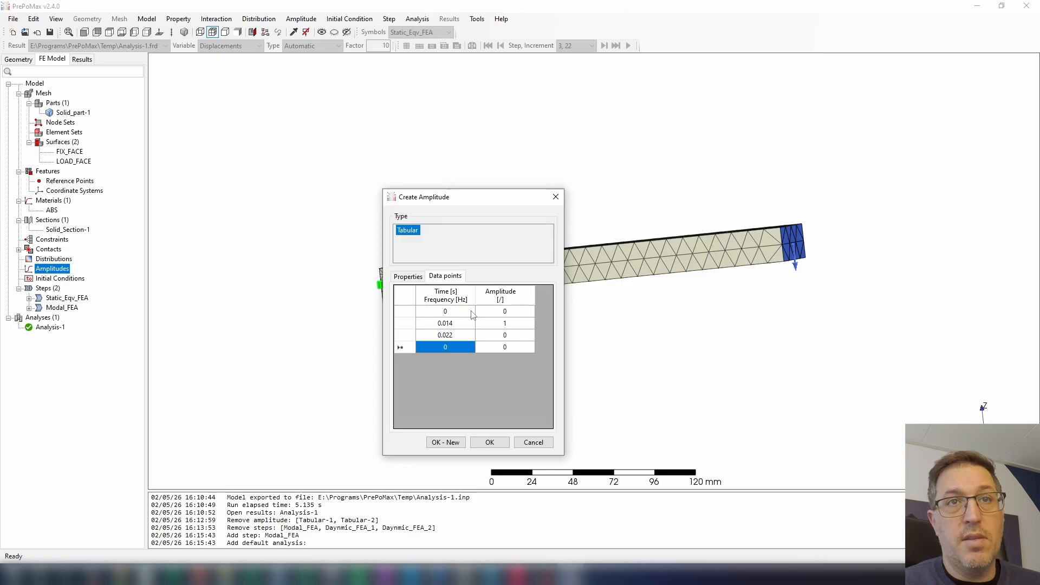
Add a fourth data point at 0.1 s with amplitude 0, select all four data points, and finish the amplitude.
text(0.1)
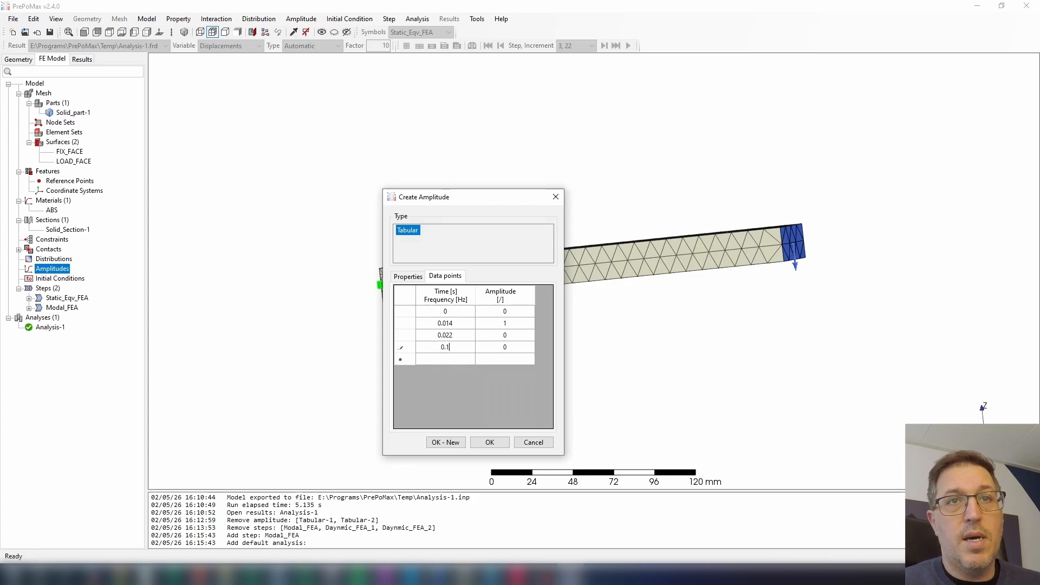
key(Tab)
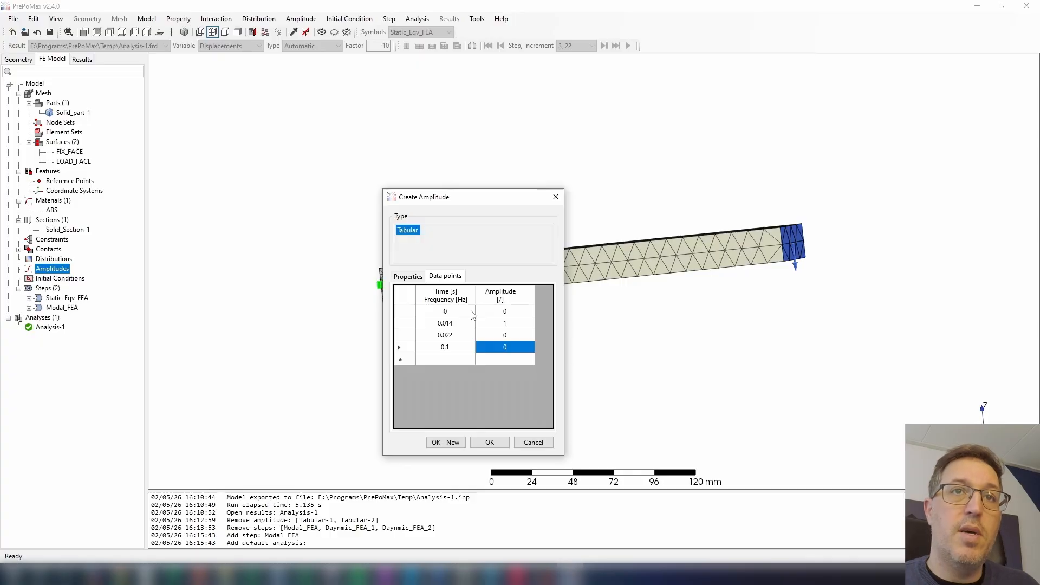
drag(473, 314, 510, 349)
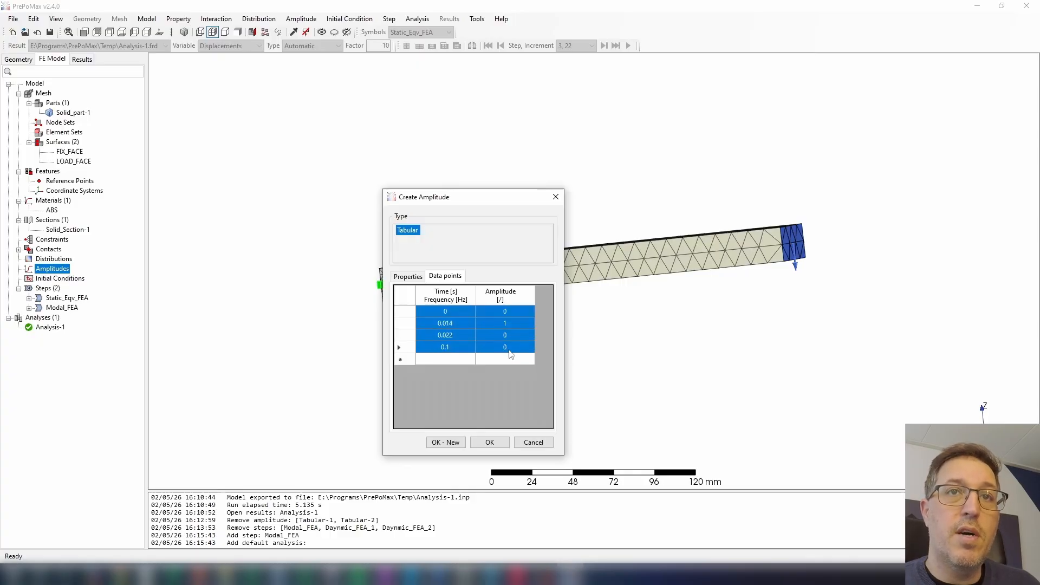
right_click(510, 351)
click(534, 395)
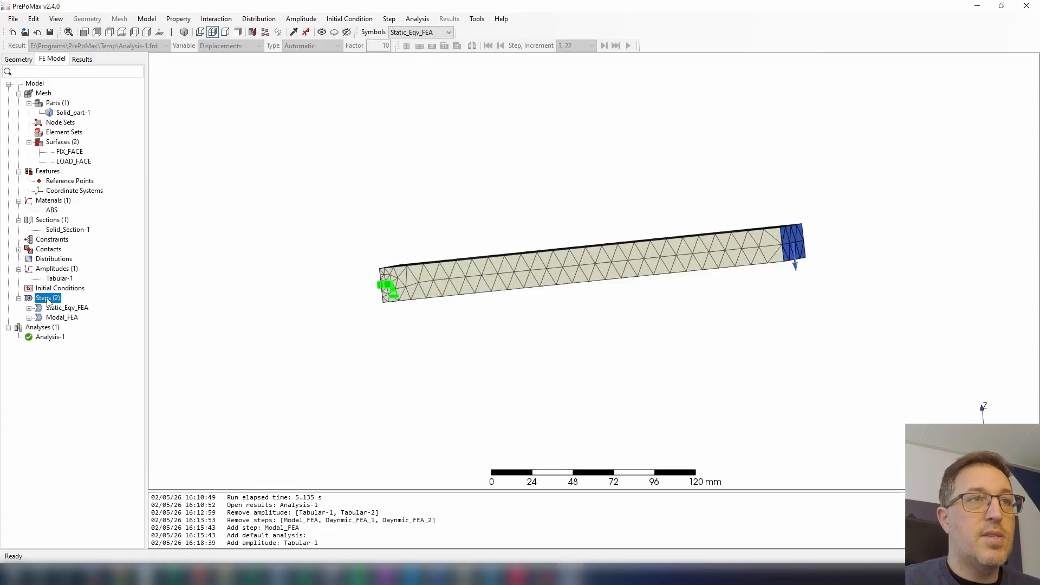
Start a new Modal Dynamics step and name it ImpactFEA_1.
right_click(48, 302)
click(65, 307)
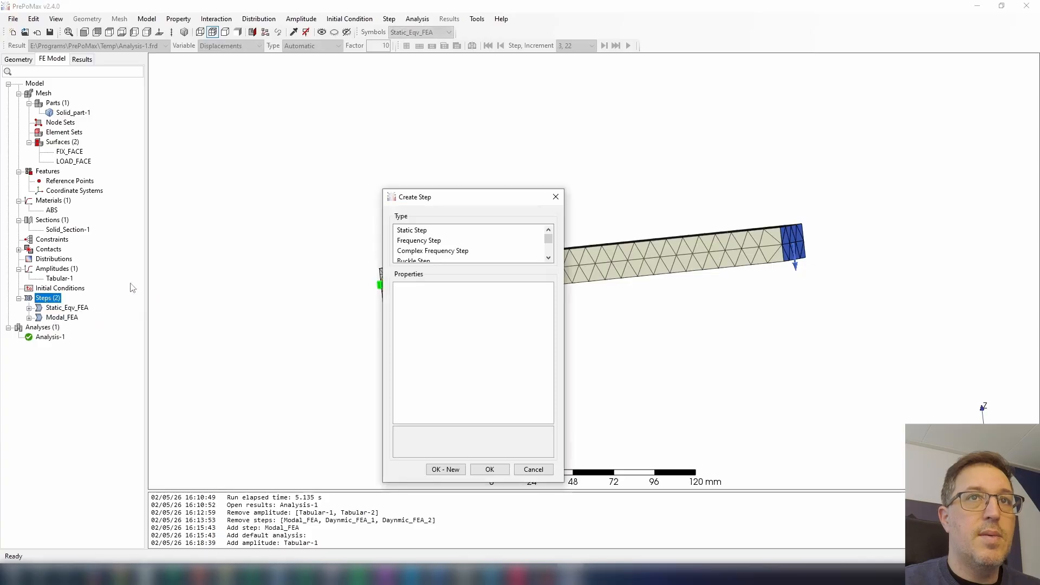
scroll(436, 254, down, 1)
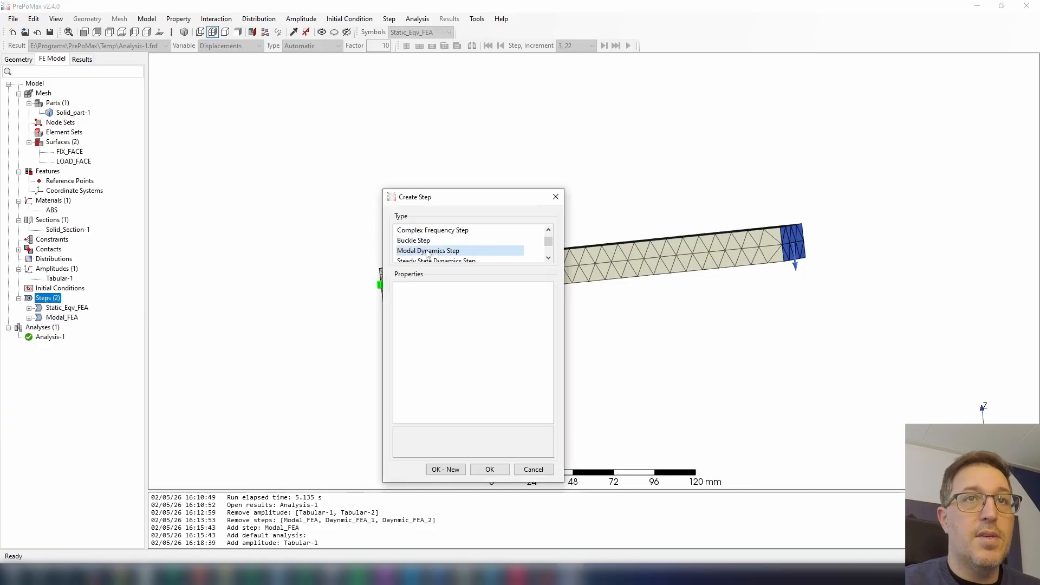
click(433, 250)
click(488, 298)
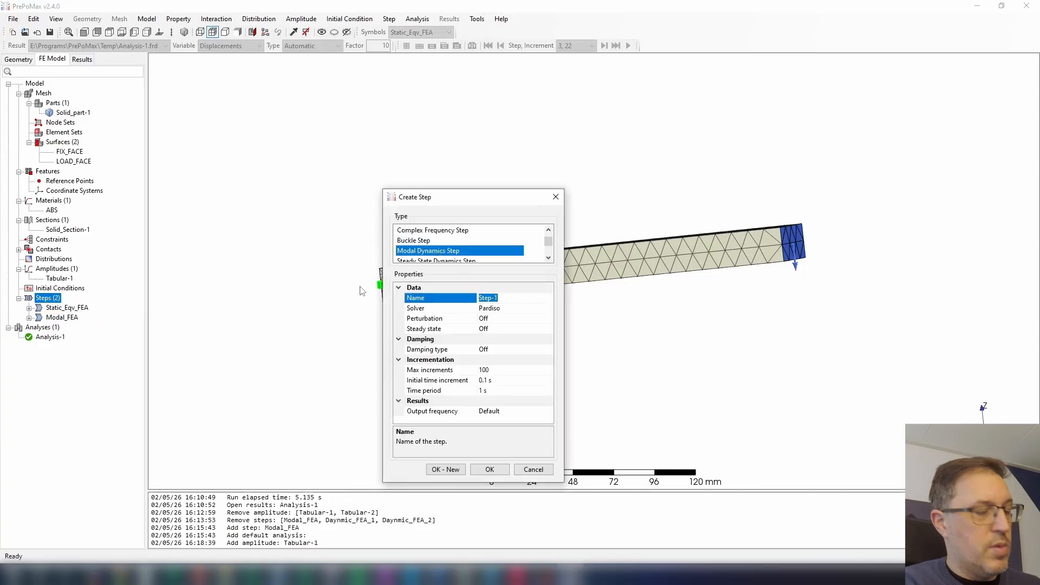
text(I)
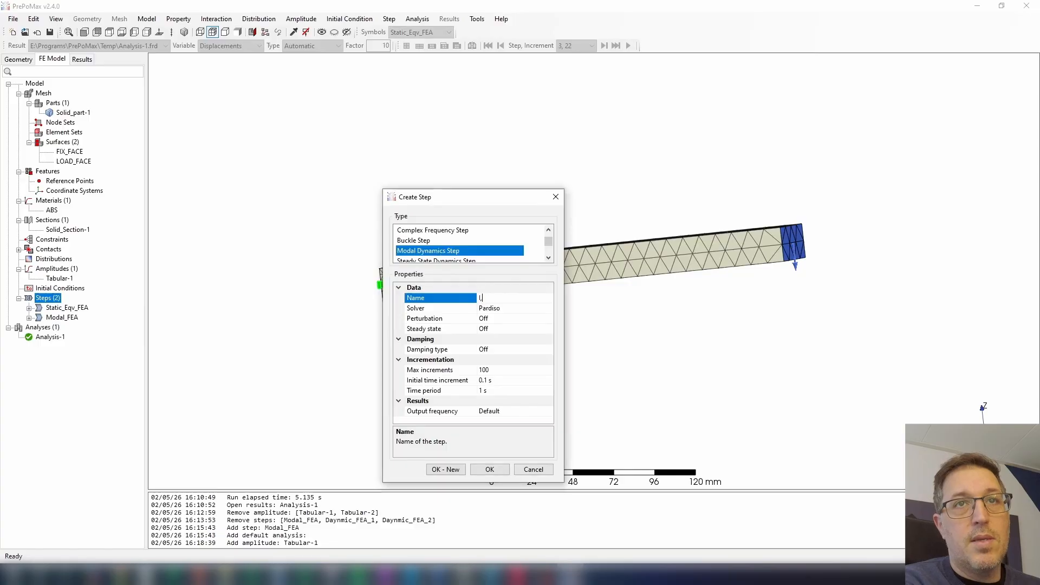
text(mpa)
key(BackSpace)
text(pactAn)
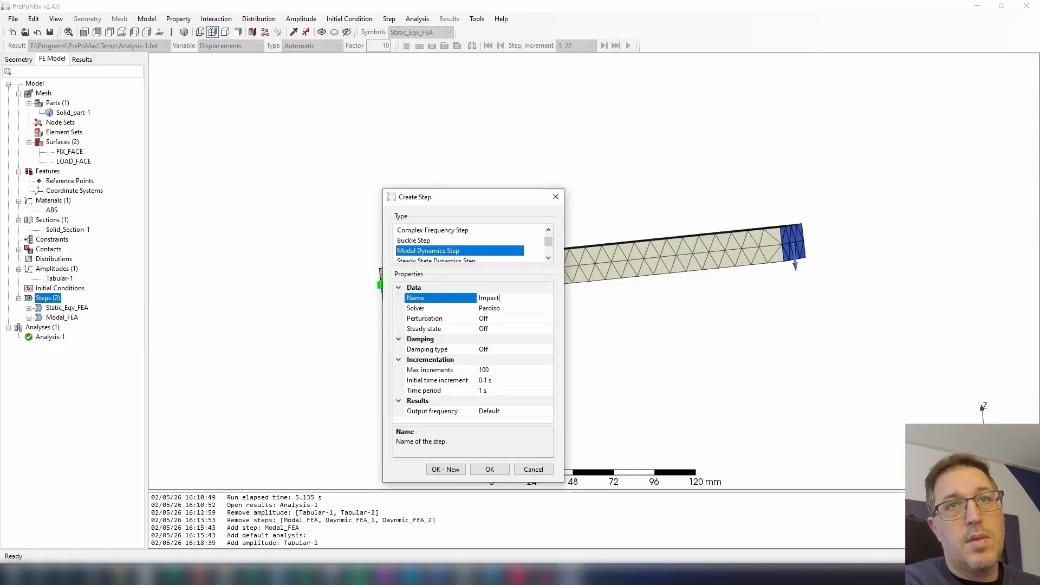
key(BackSpace)
key(BackSpace)
text(F)
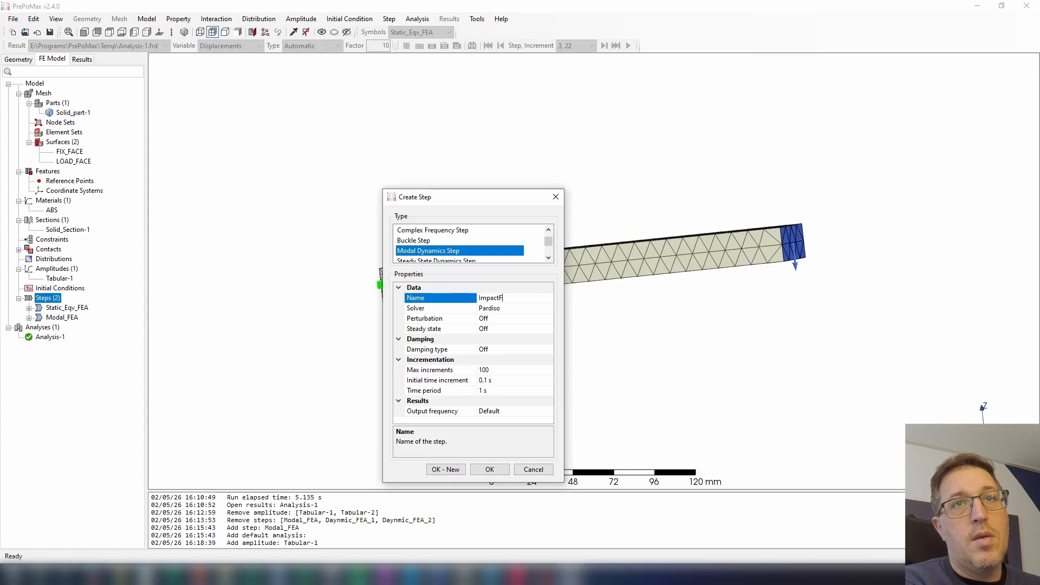
text(EA_1)
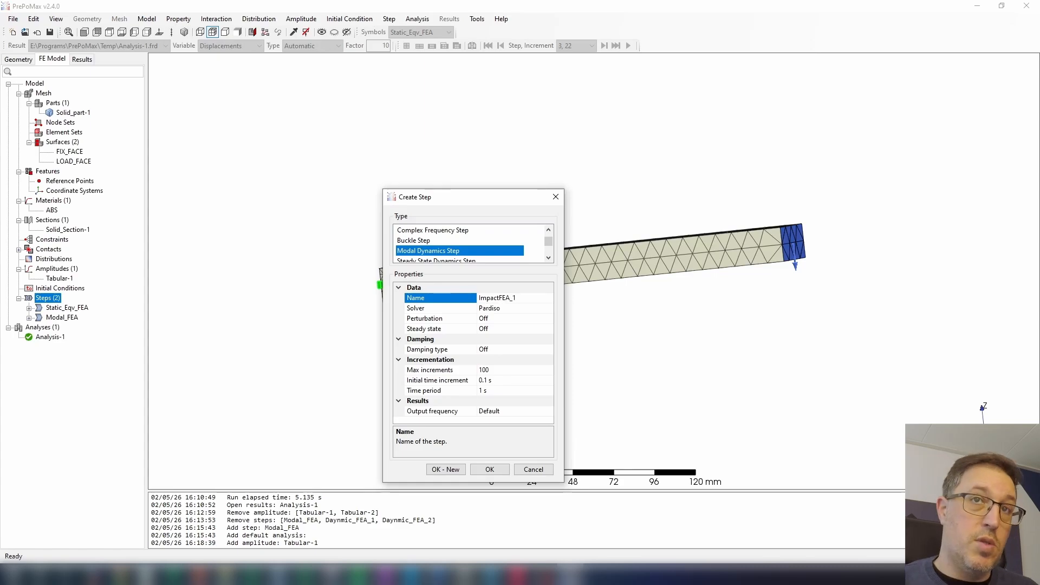
Set the ImpactFEA_1 step's damping type to Constant with a damping ratio of 0.02.
click(521, 350)
click(548, 350)
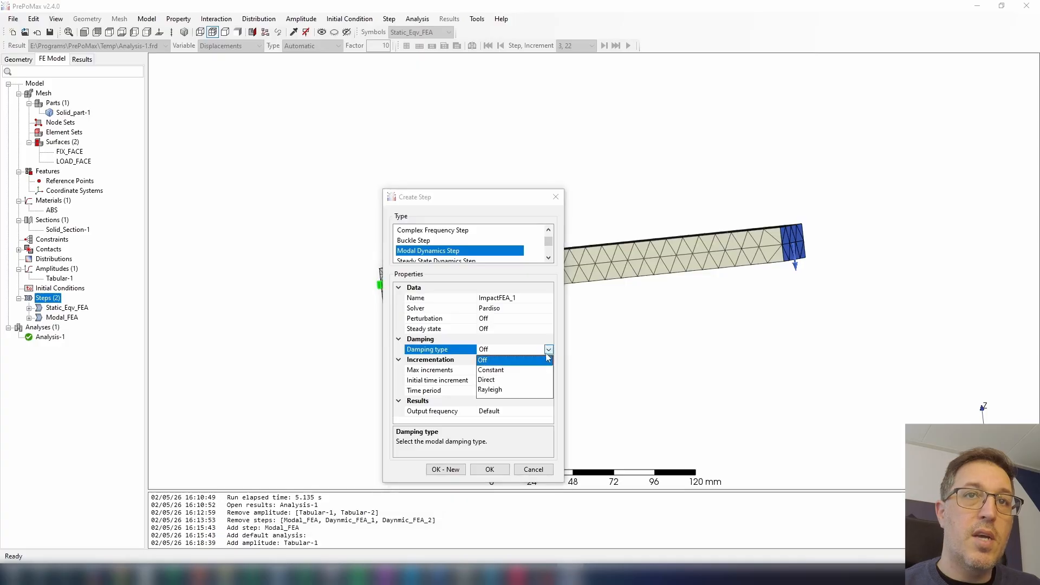
click(529, 370)
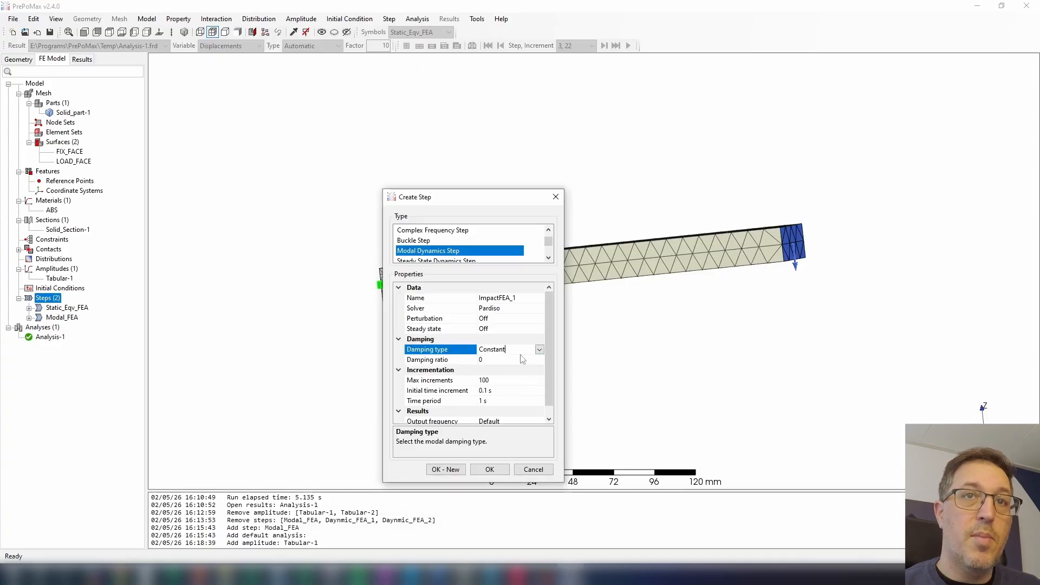
click(518, 360)
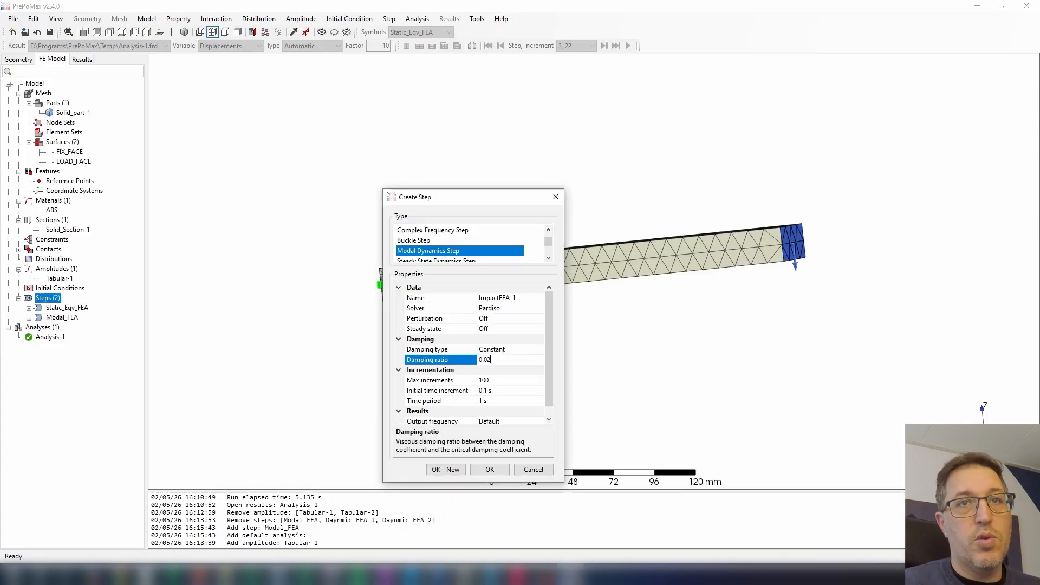
key(Tab)
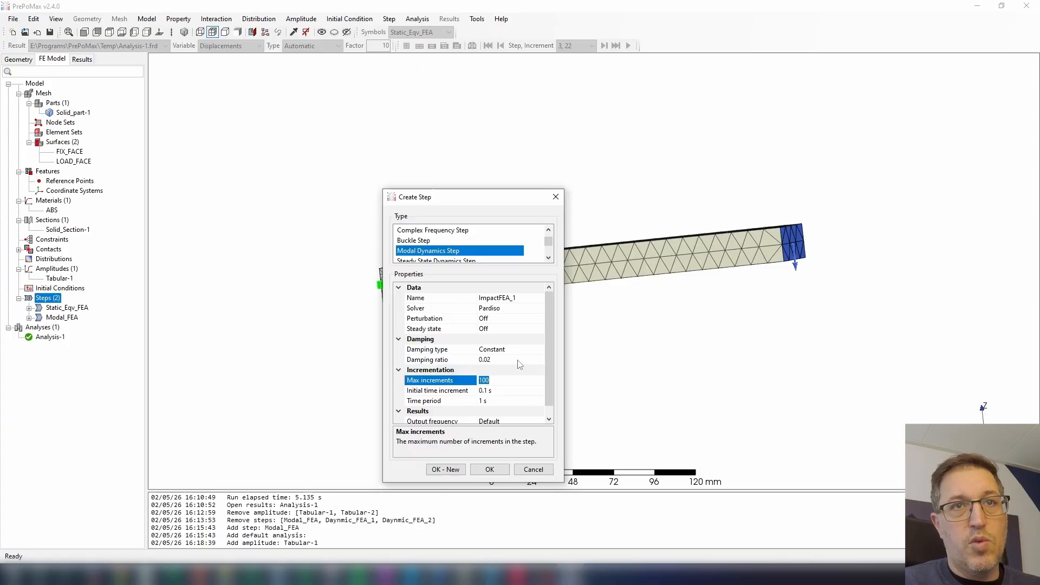
Set the maximum increments to 1000, initial time increment to 0.001 s and time period to 0.1 s, and create the step.
key(Right)
text(0)
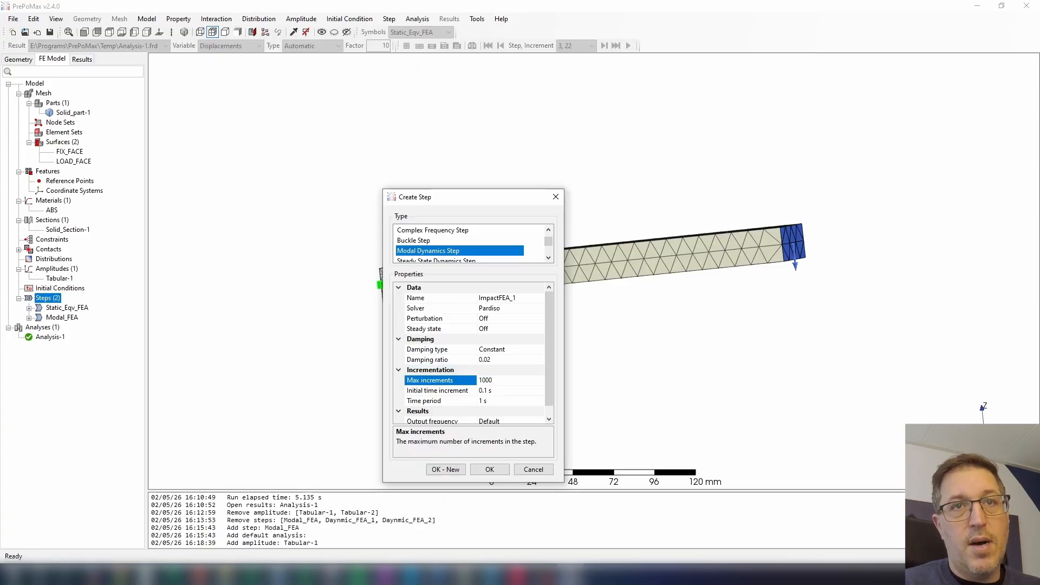
key(Tab)
text(0.00)
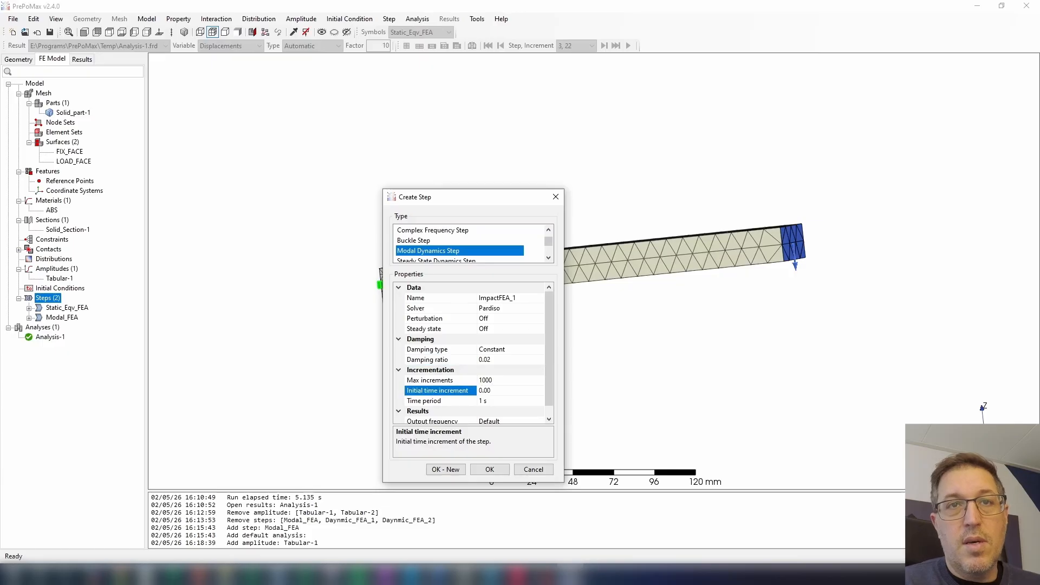
text(1)
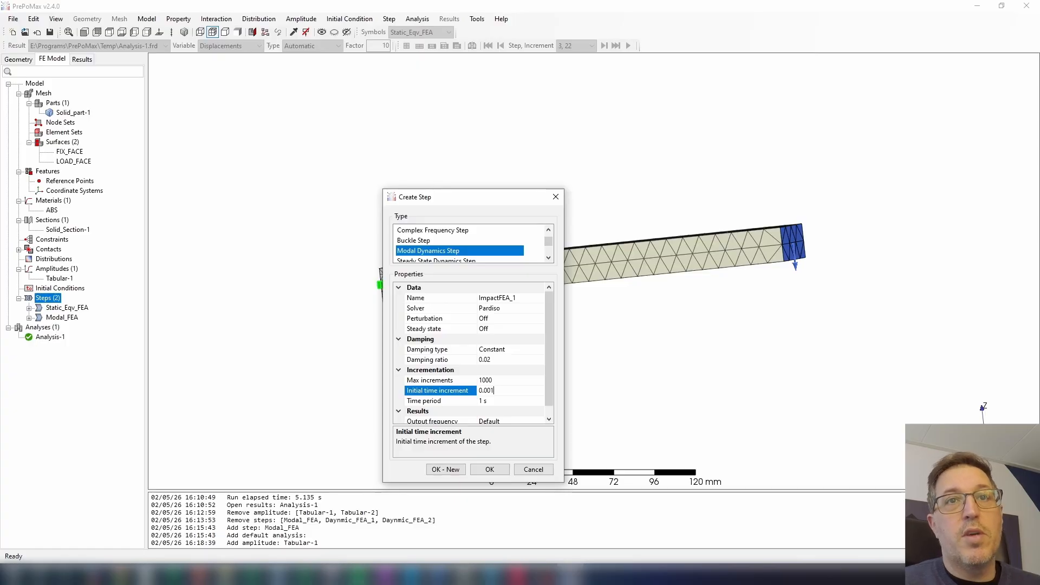
key(Tab)
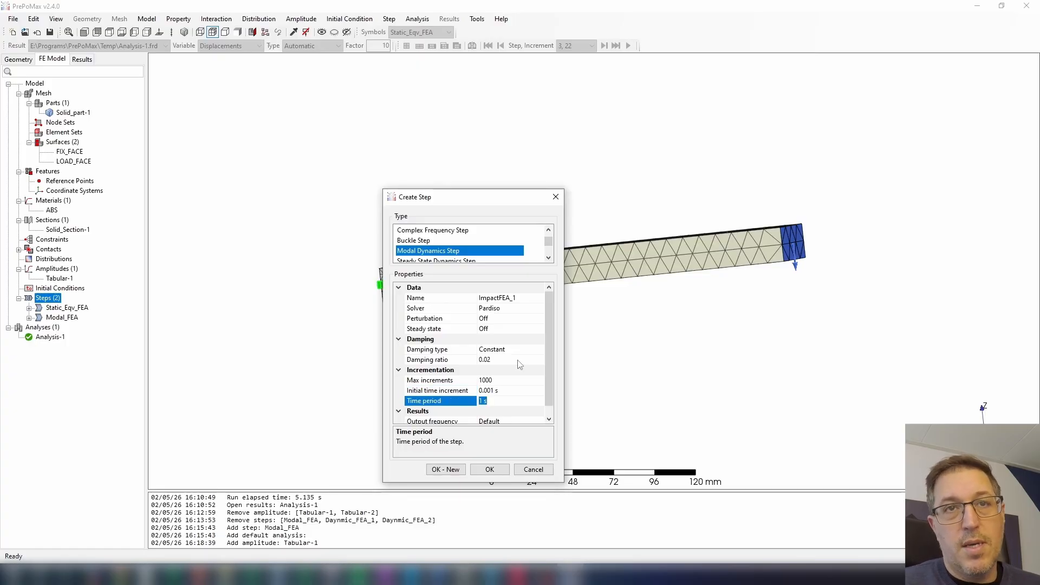
text(0.1)
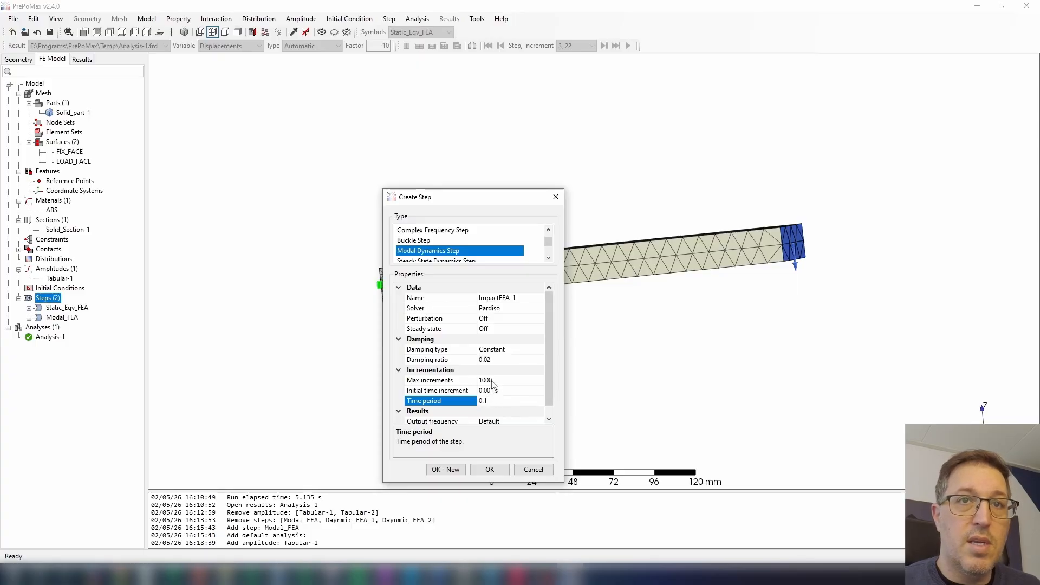
click(490, 470)
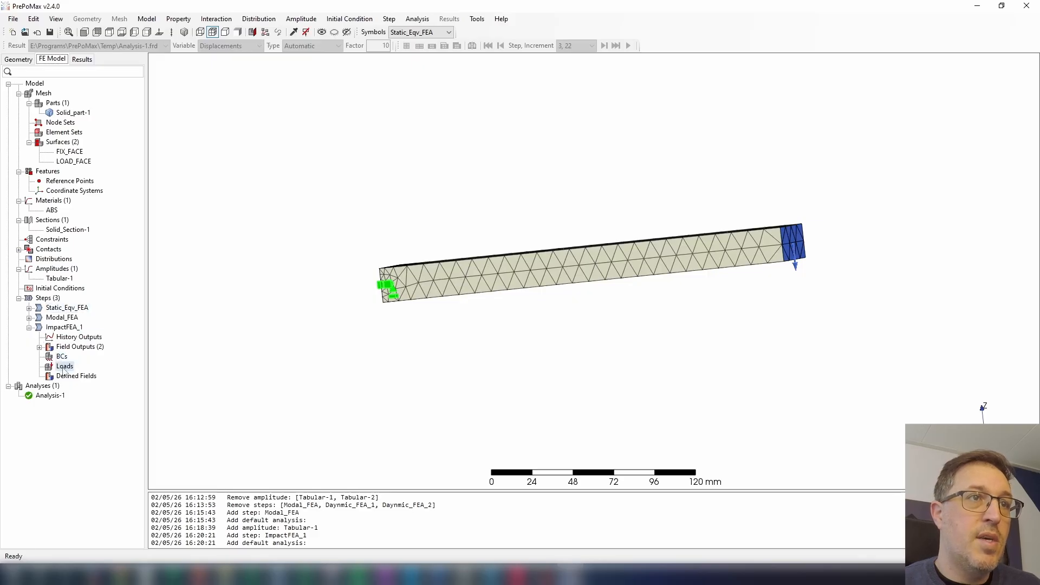
Start a Surface Traction load in the ImpactFEA_1 step and assign it by surface name to LOAD_FACE.
right_click(63, 370)
click(127, 376)
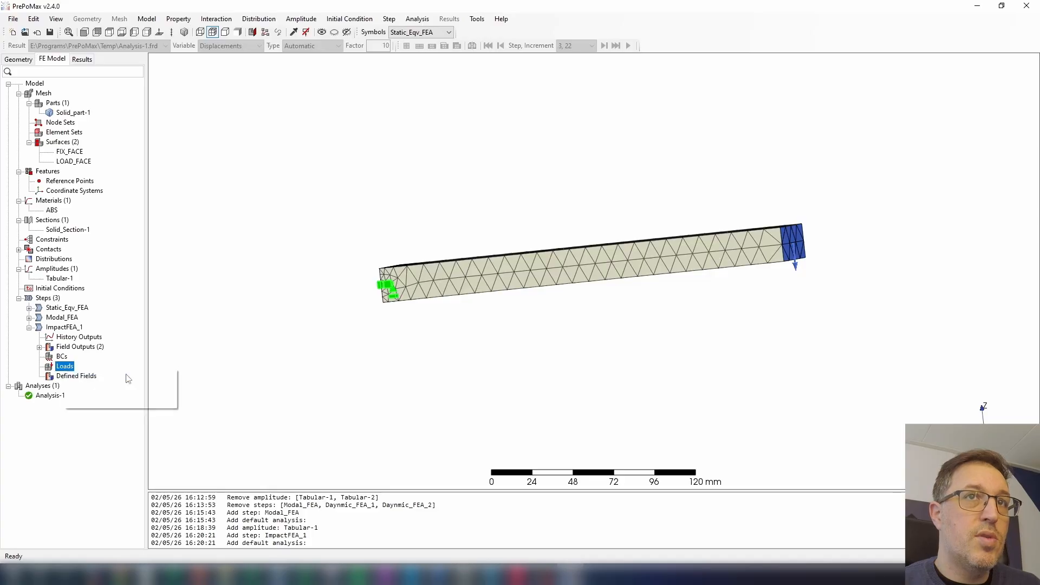
scroll(485, 243, down, 1)
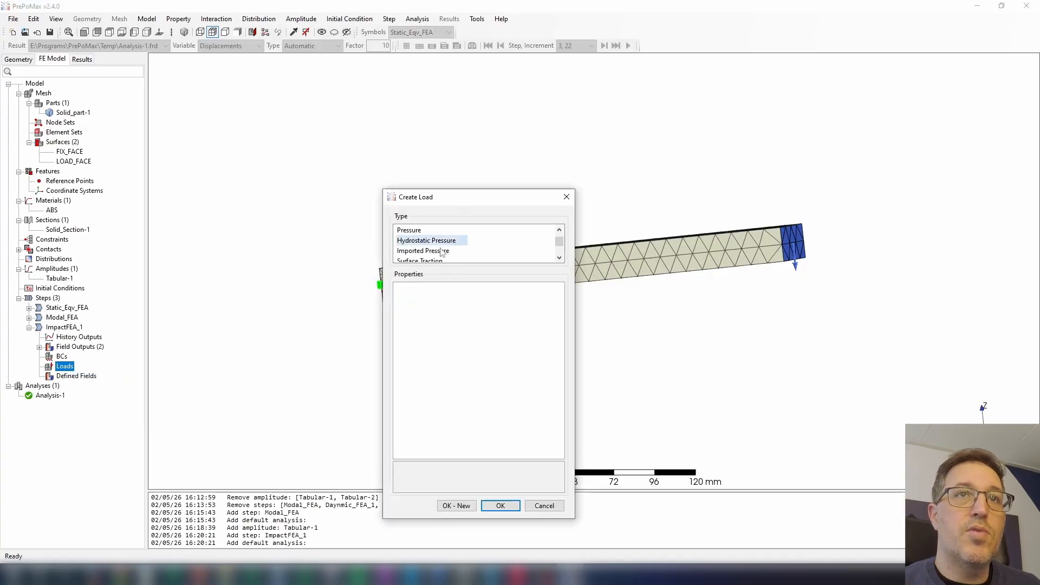
scroll(424, 261, down, 1)
click(431, 241)
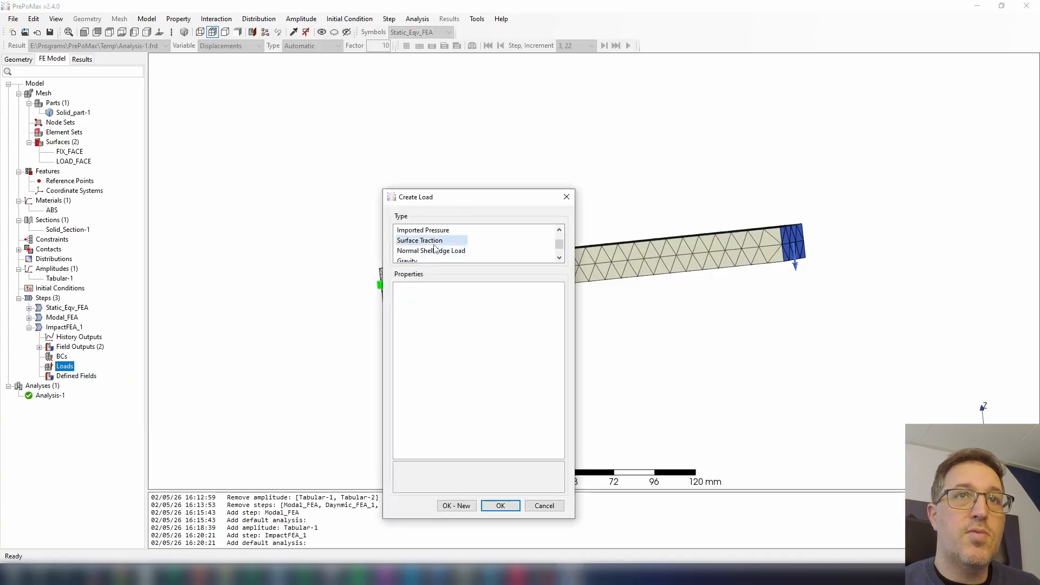
click(557, 319)
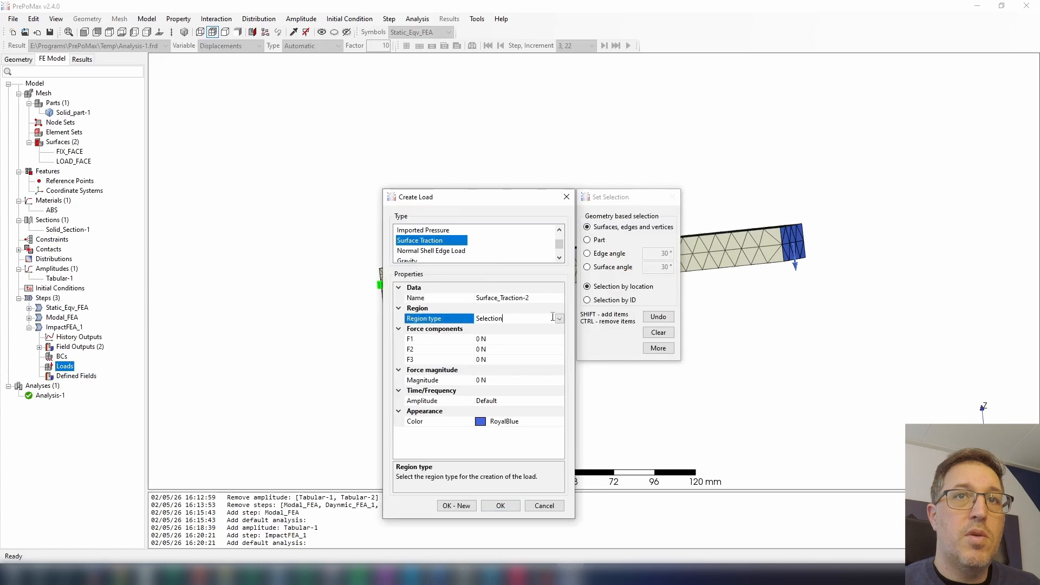
click(560, 319)
click(499, 338)
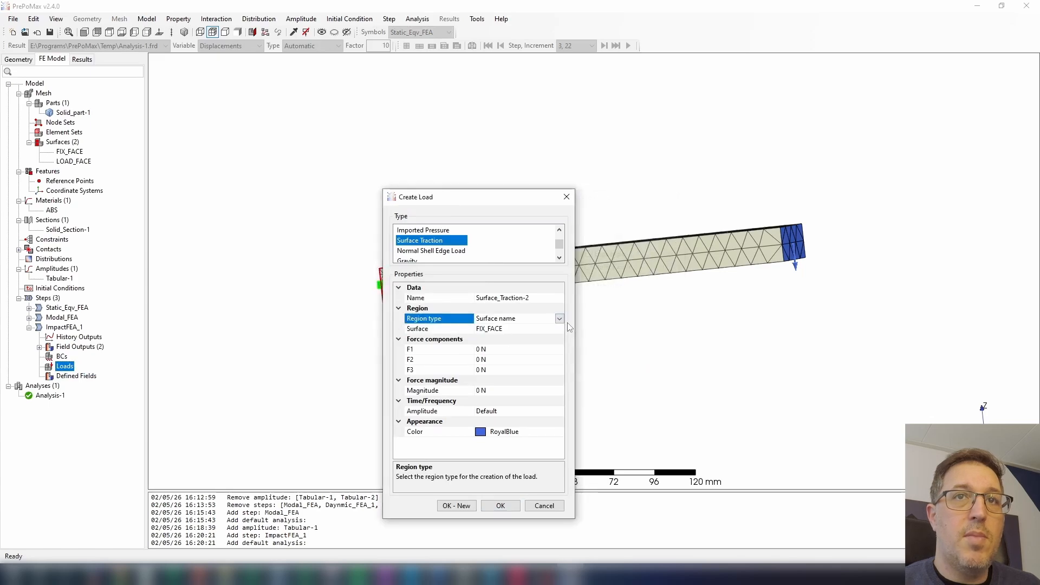
click(560, 330)
click(560, 328)
click(506, 350)
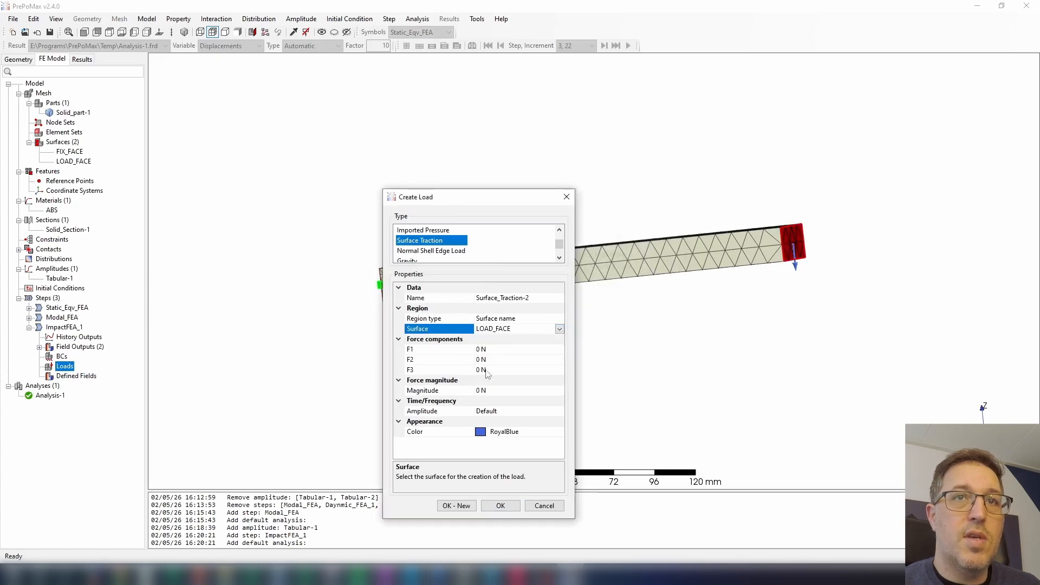
Set the traction's F3 component to -100 N, assign the Tabular-1 amplitude, and create the load.
click(443, 370)
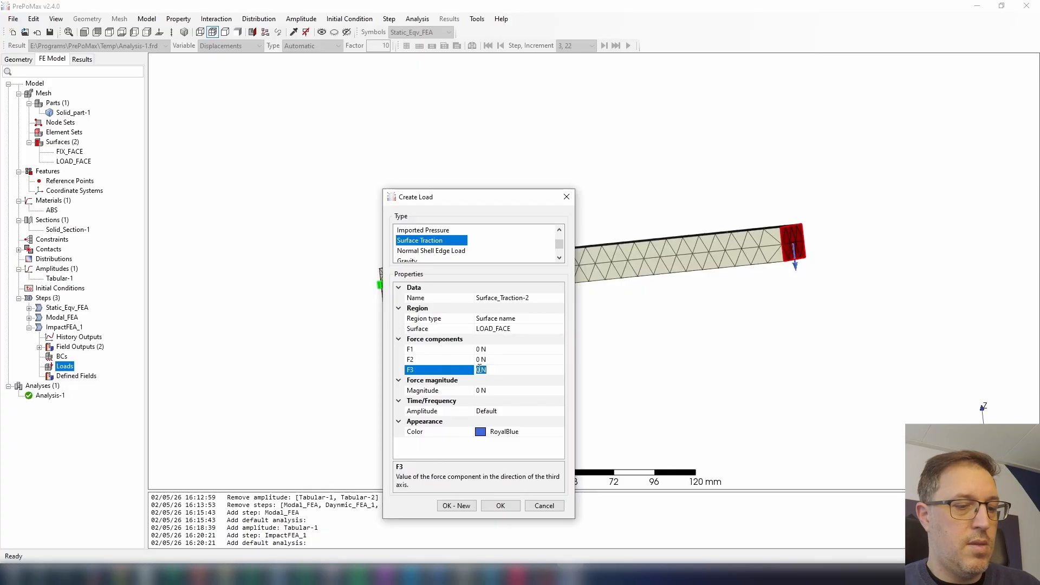
text(-100)
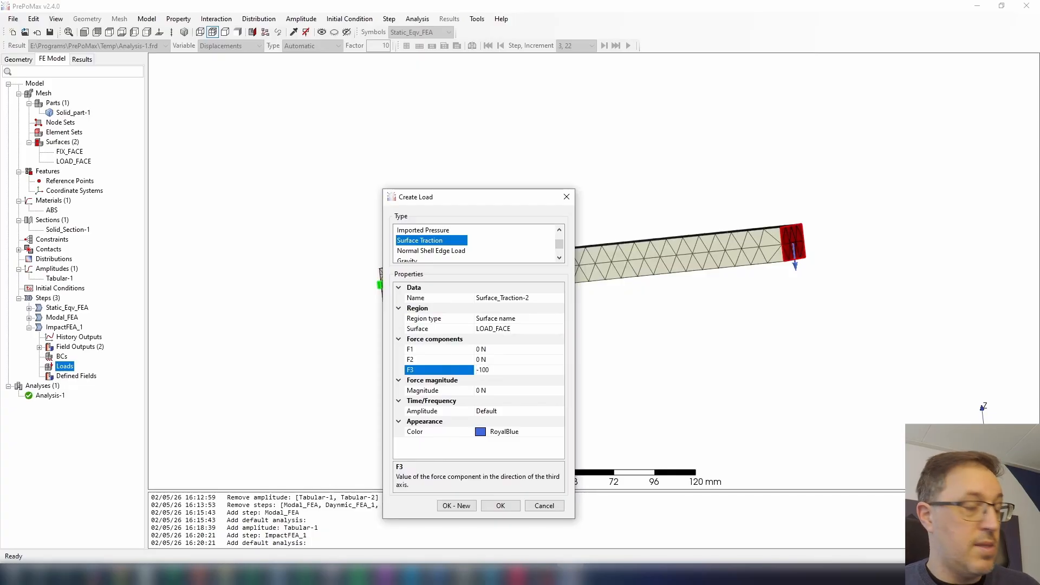
click(518, 390)
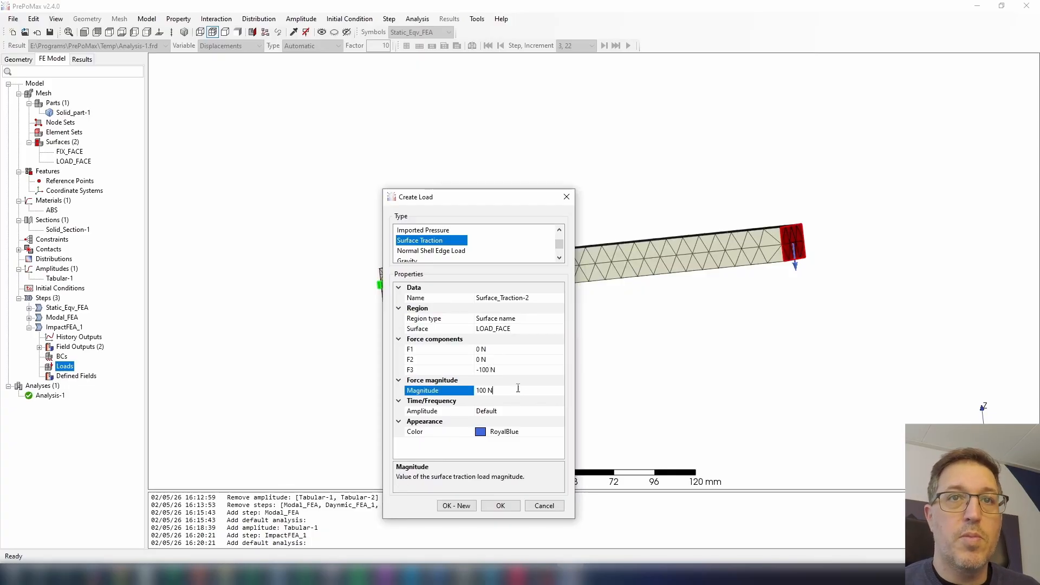
click(550, 412)
click(560, 412)
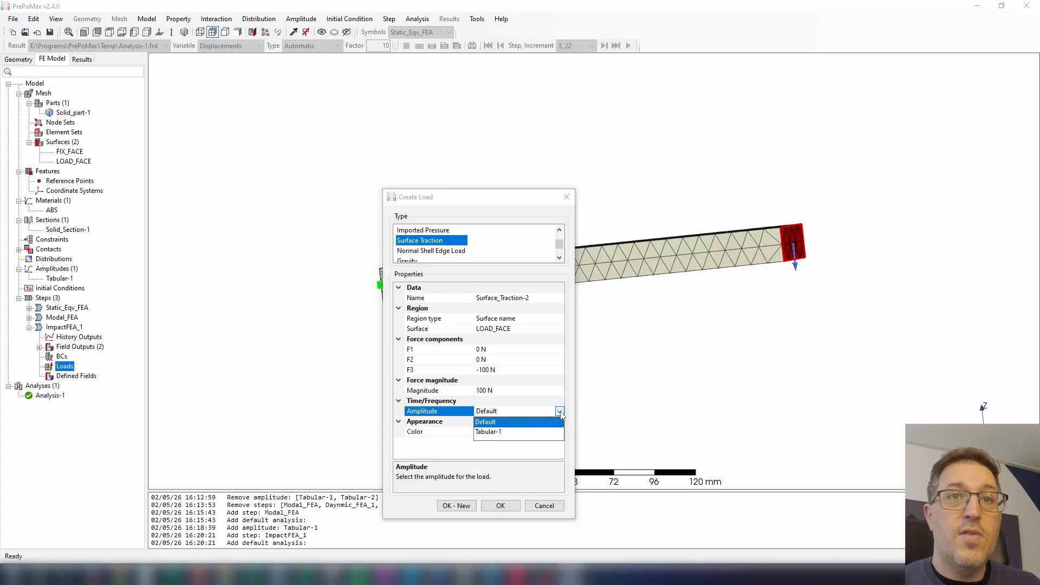
click(494, 435)
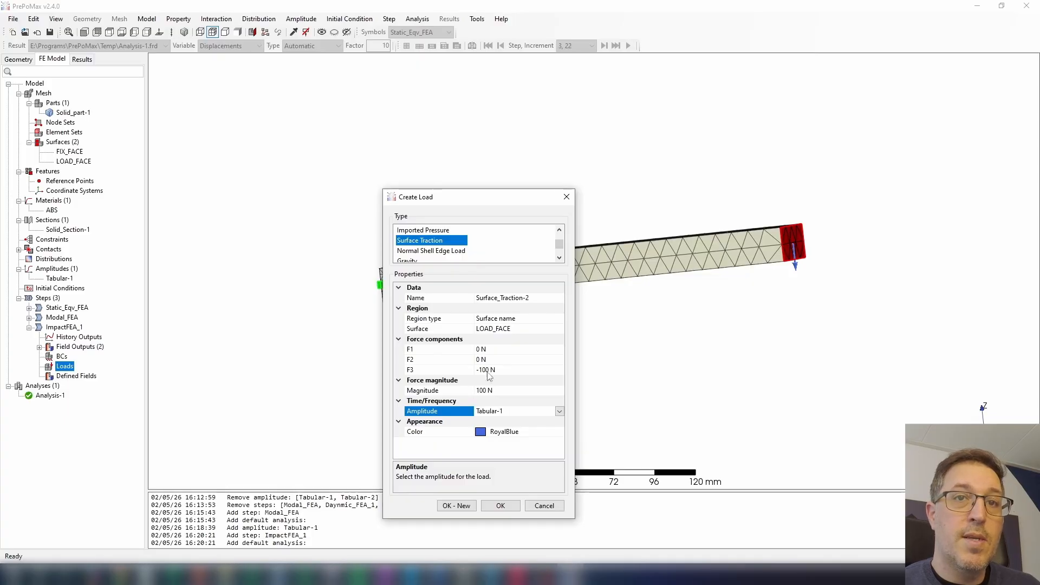
click(500, 505)
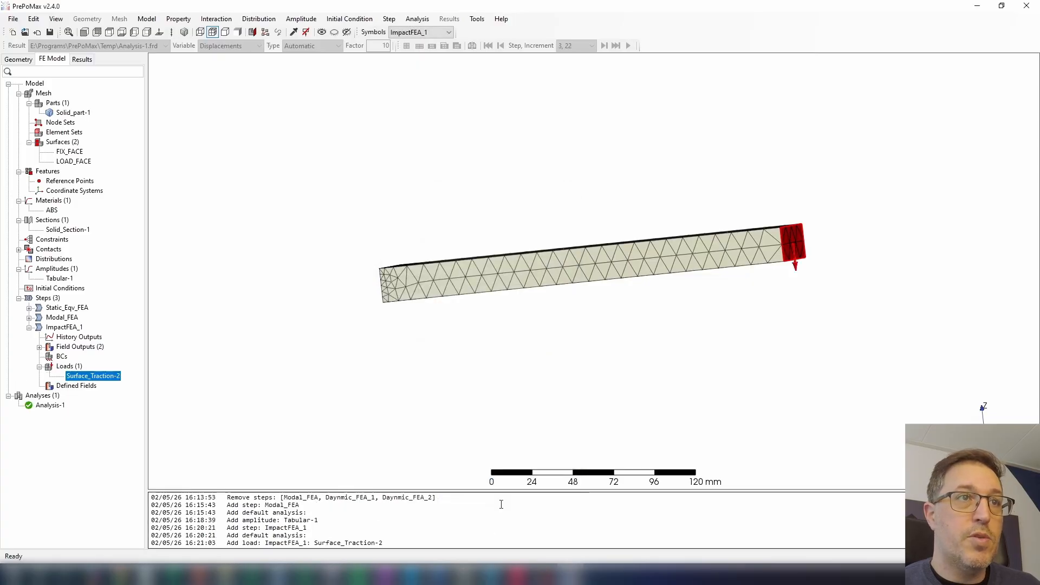
Run Analysis-1 again, overwriting the existing analysis files, to obtain its results.
right_click(55, 407)
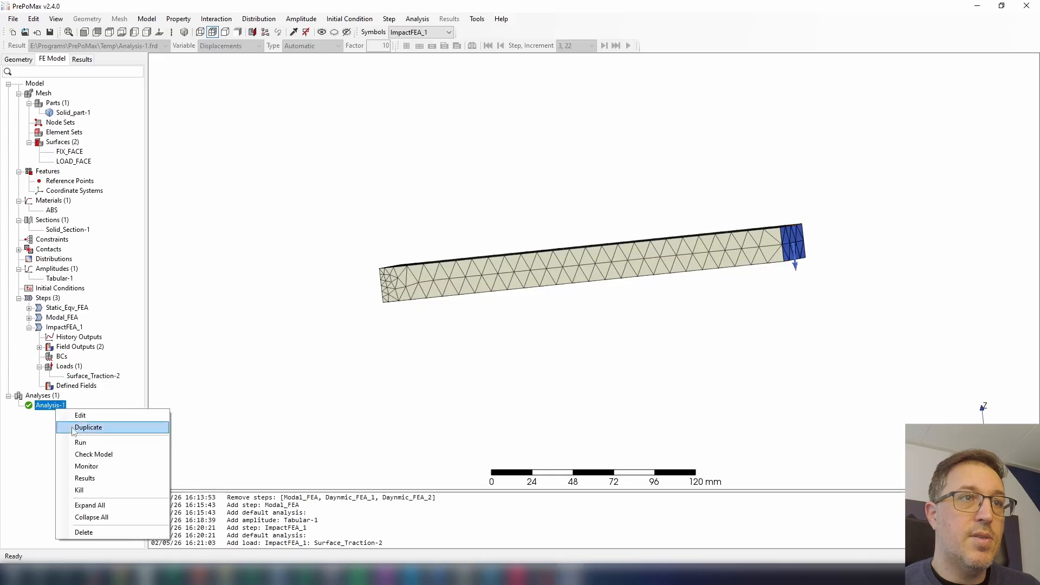
click(82, 443)
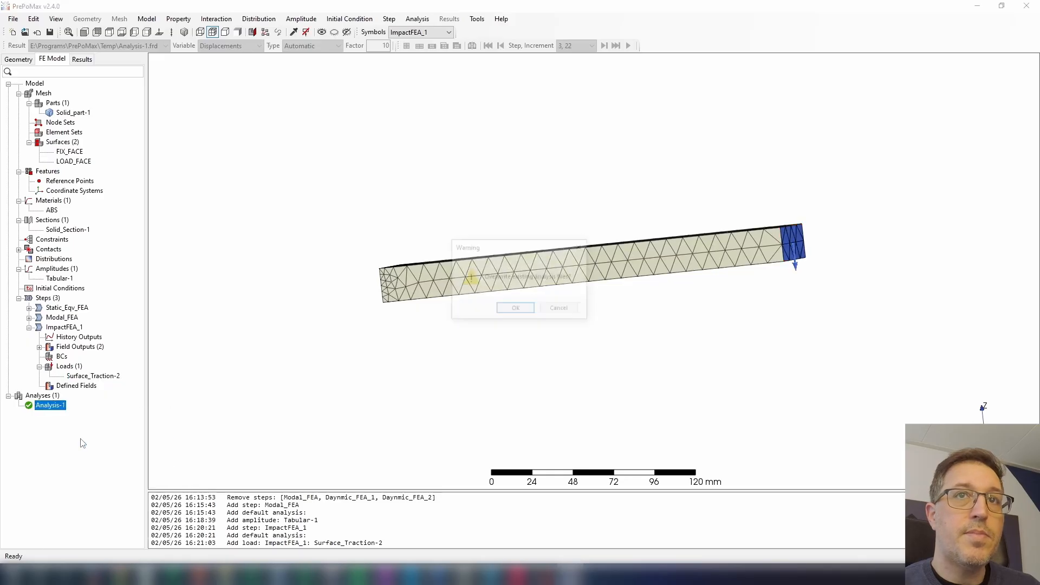
click(516, 310)
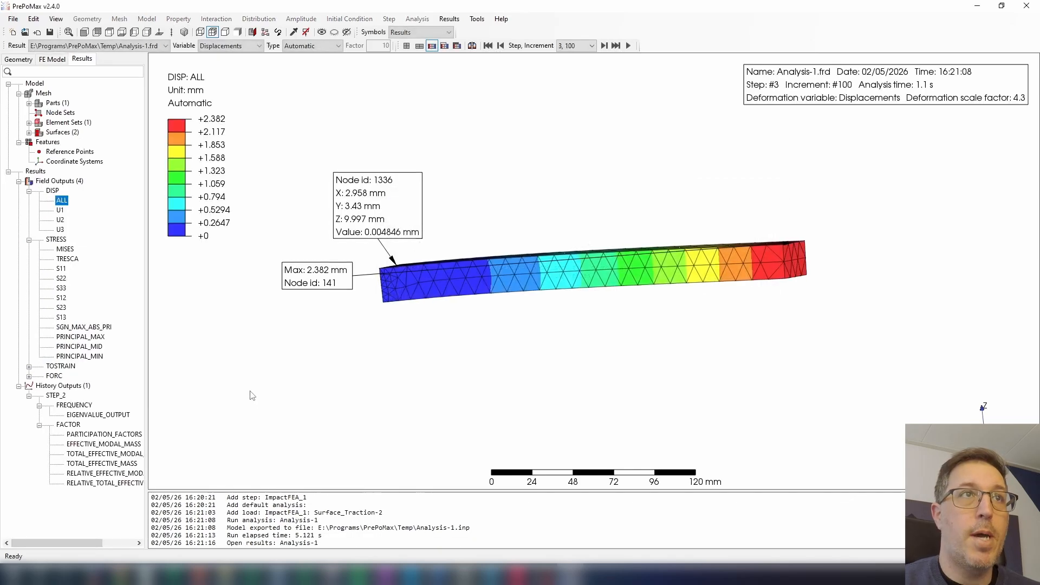
Display the Mises stress for step 1, increment 1, and examine the stress near the beam's fixed end.
click(65, 250)
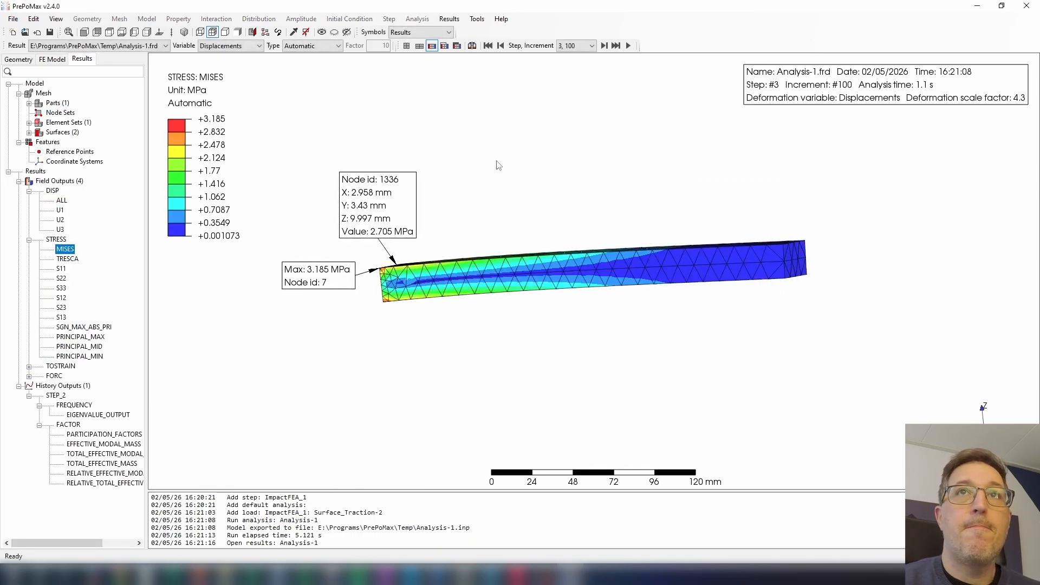
click(586, 49)
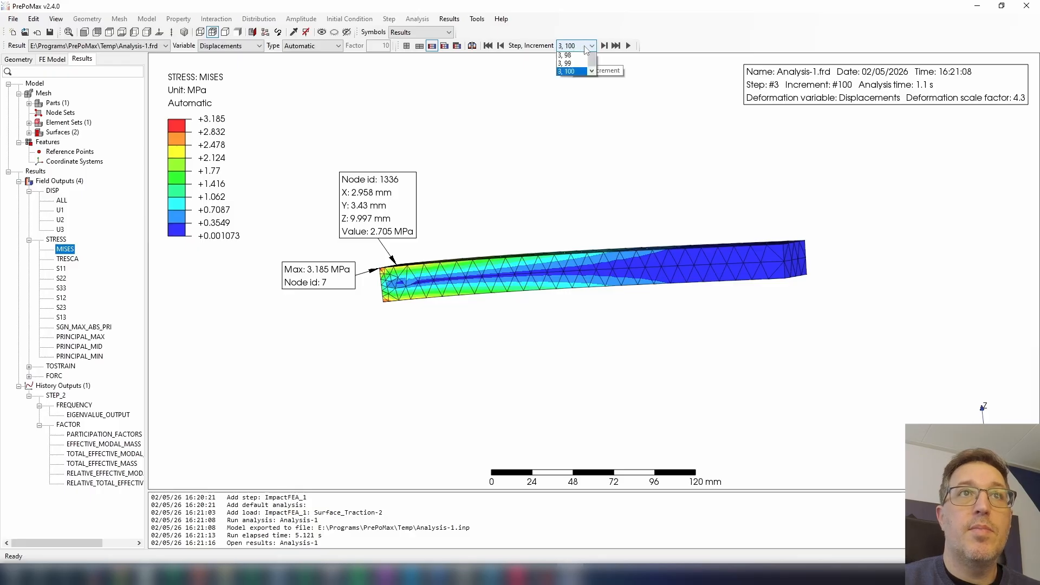
click(585, 48)
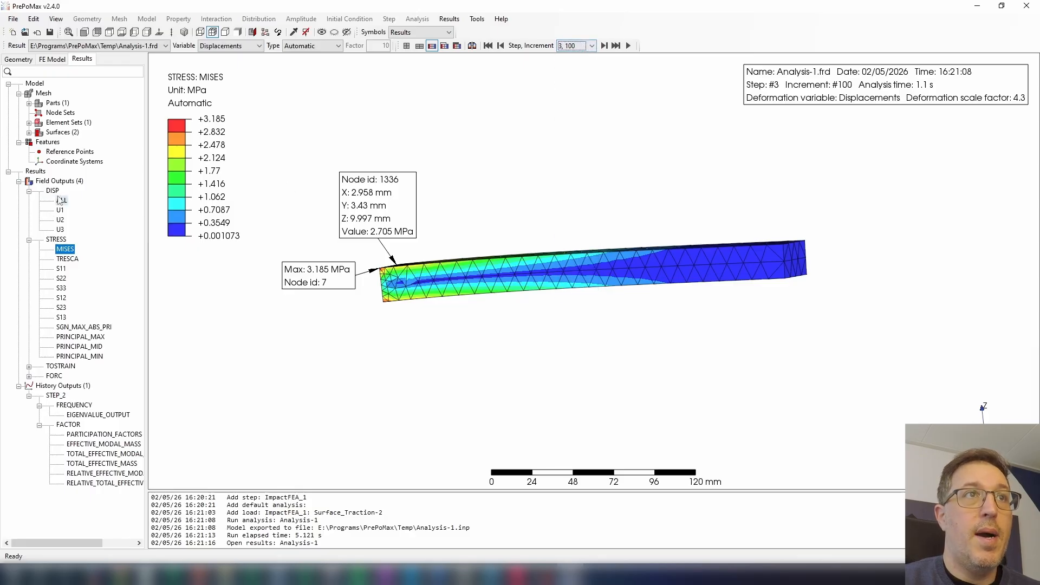
click(569, 47)
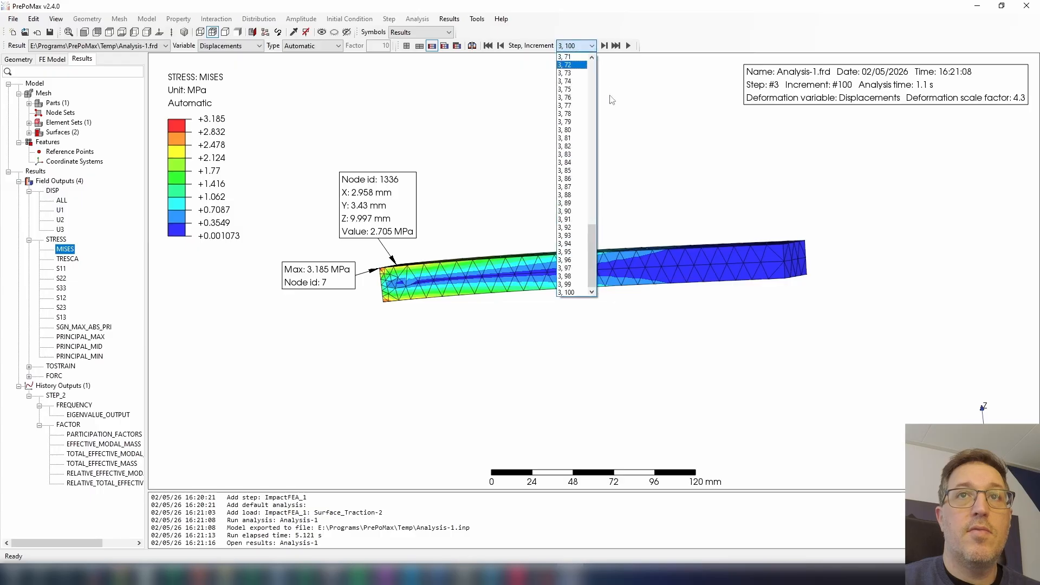
drag(594, 240, 589, 48)
click(564, 66)
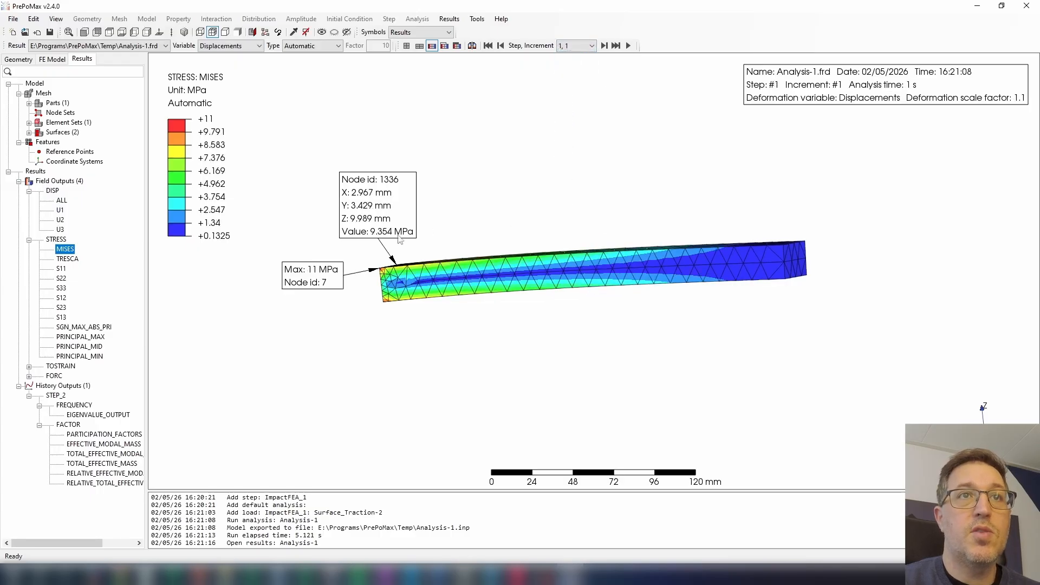
mouse_move(383, 292)
middle_down()
mouse_move(382, 315)
mouse_move(393, 306)
middle_up()
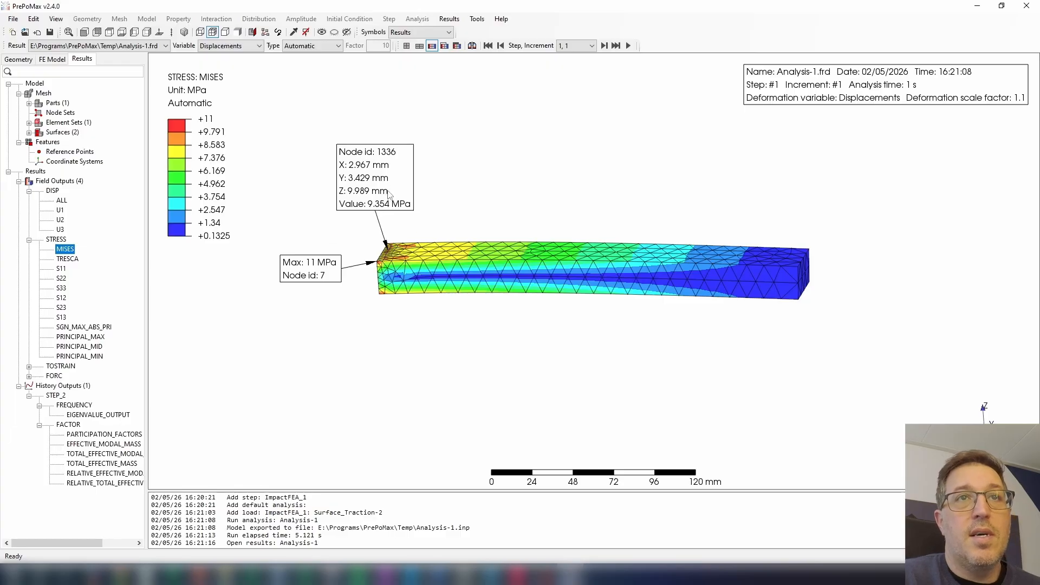
scroll(388, 213, up, 3)
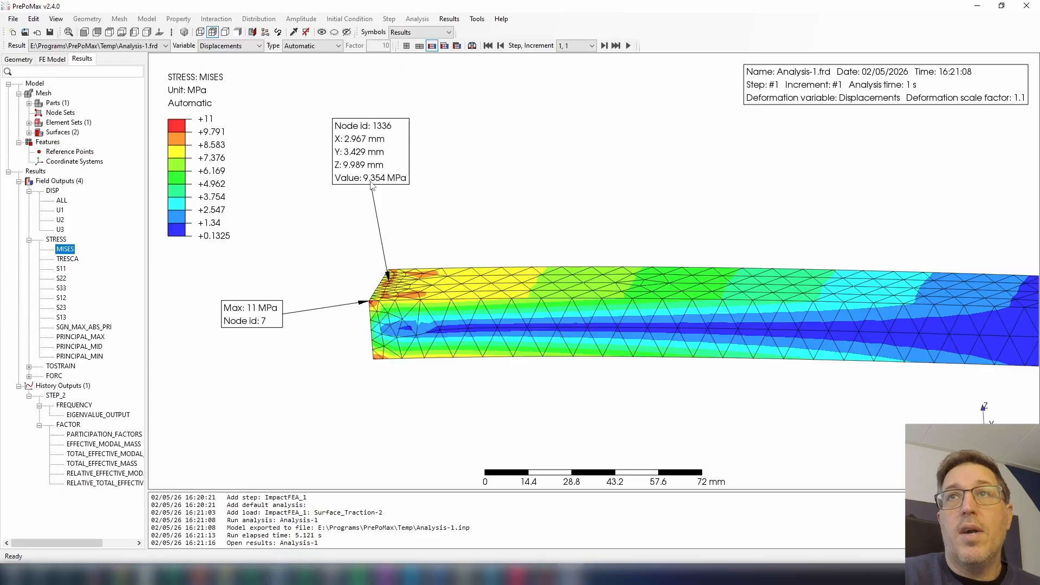
Show the Mises stress for step 3, increment 1, and shift the maximum-value label slightly away from its node.
click(584, 48)
click(585, 100)
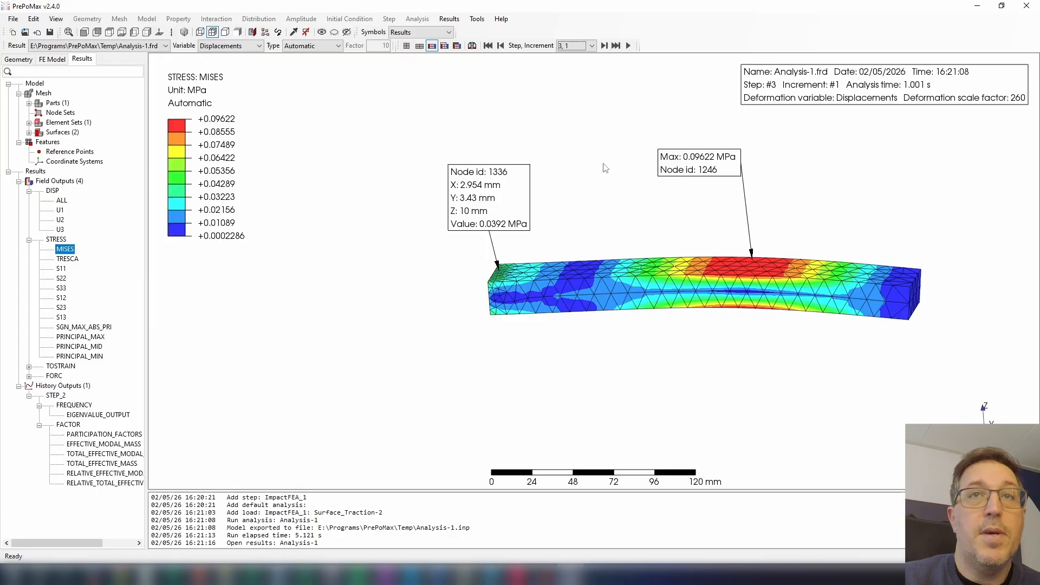
drag(700, 163, 665, 166)
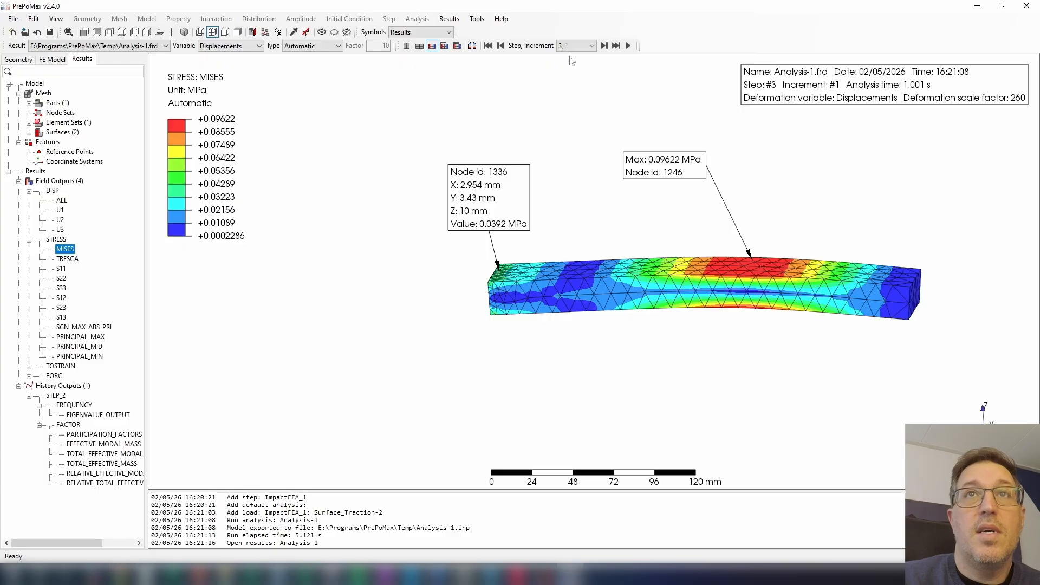
Advance the Mises stress results to step 3, increment 8, and move the maximum-value label beside the beam's fixed end.
click(604, 45)
click(604, 45)
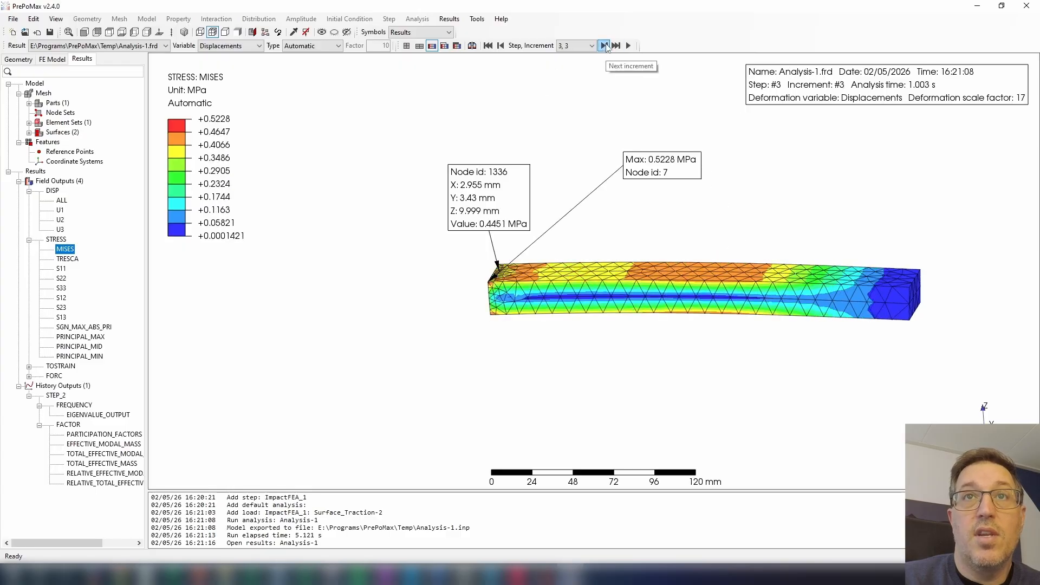
click(604, 45)
click(605, 46)
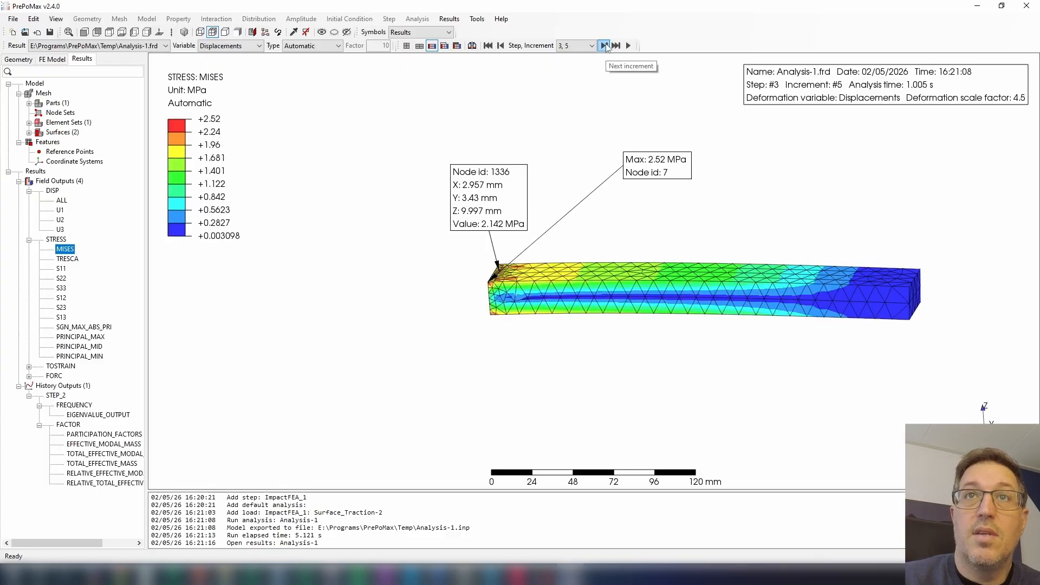
click(605, 45)
click(604, 45)
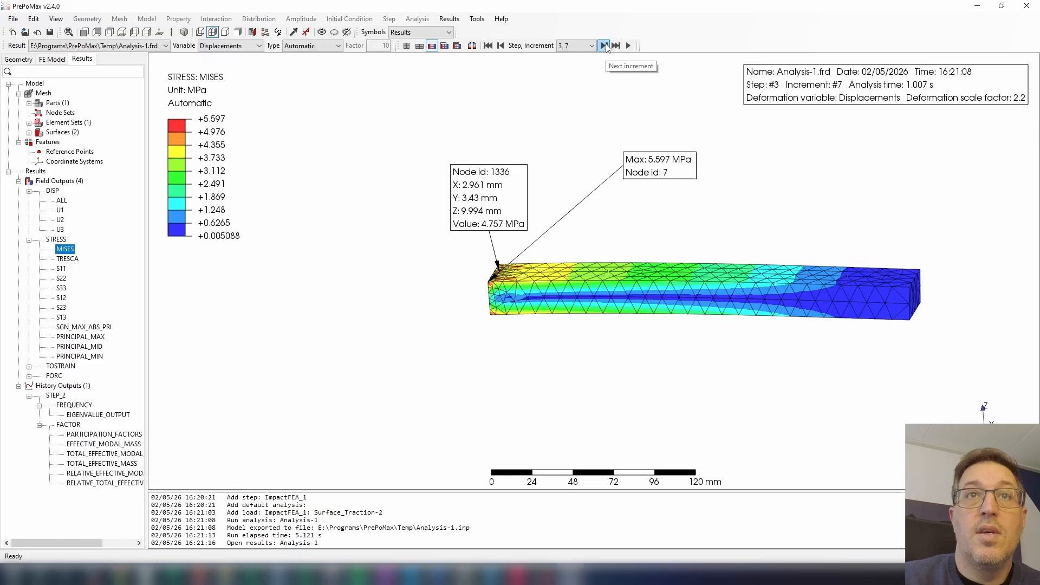
click(604, 46)
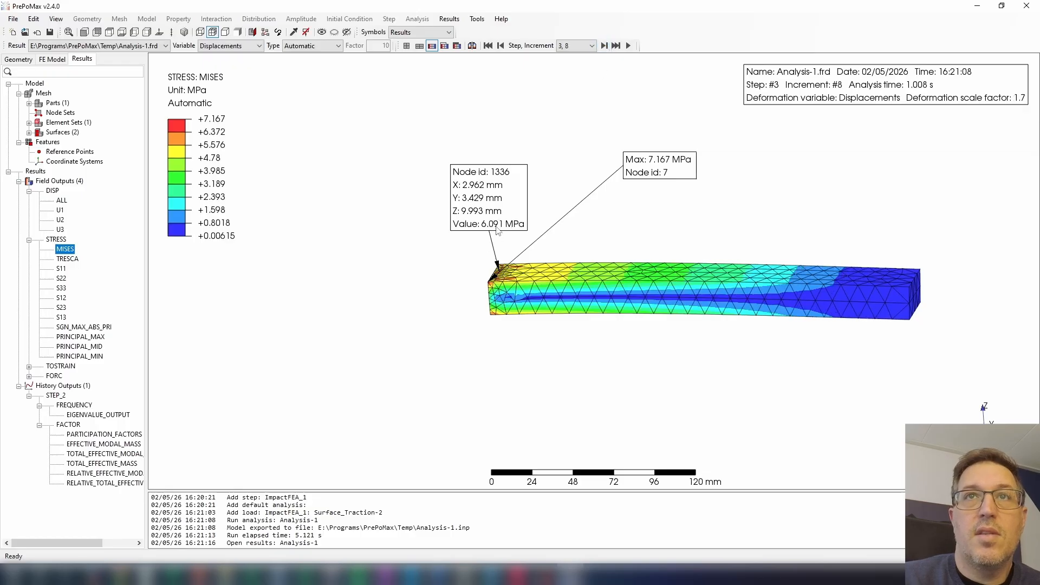
drag(634, 177, 373, 246)
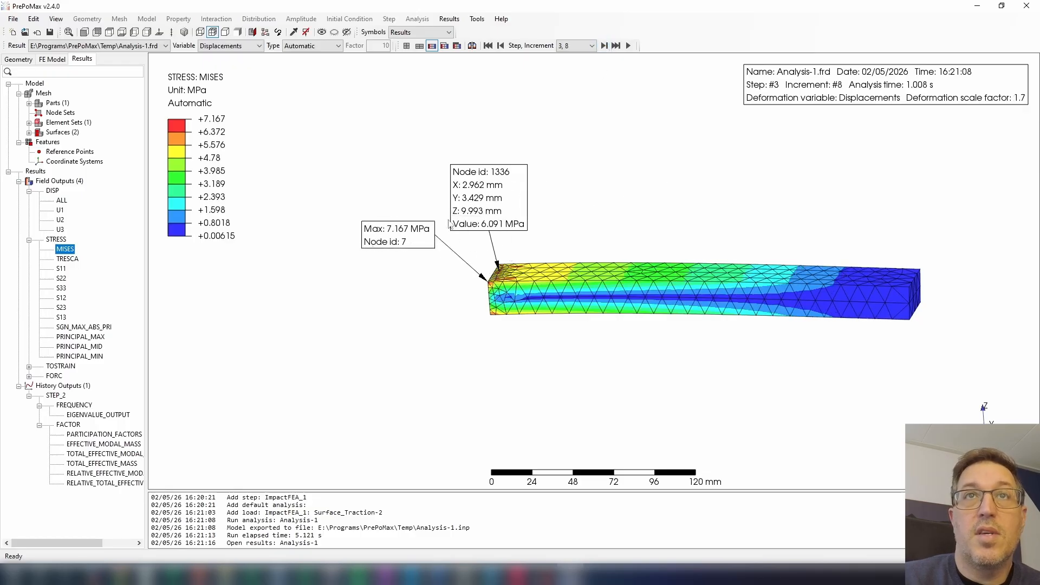
Display the Mises stress for step 3, increment 14, and move the maximum-value and node 1336 labels farther from the beam.
click(583, 47)
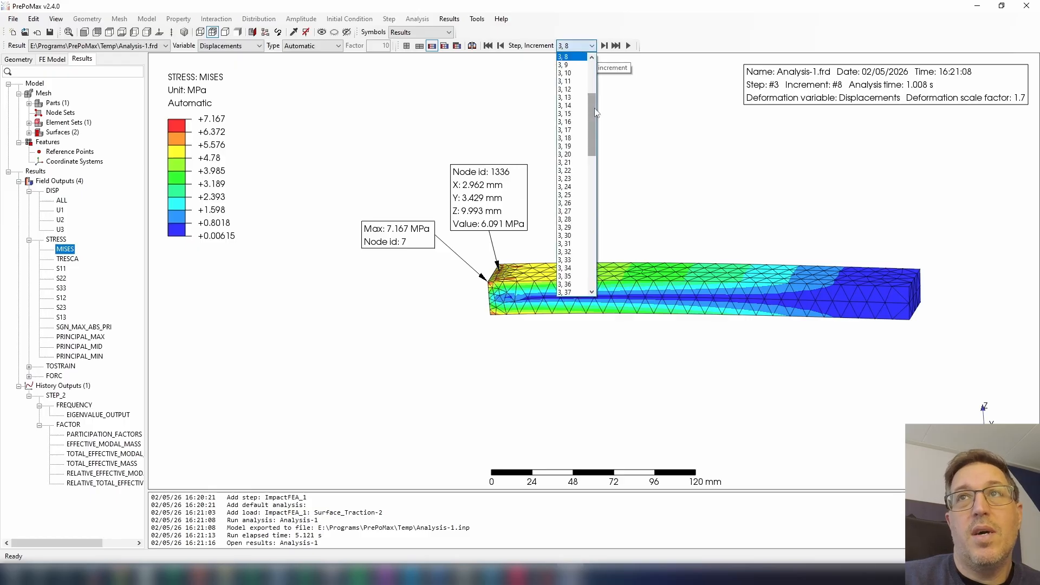
drag(595, 112, 595, 102)
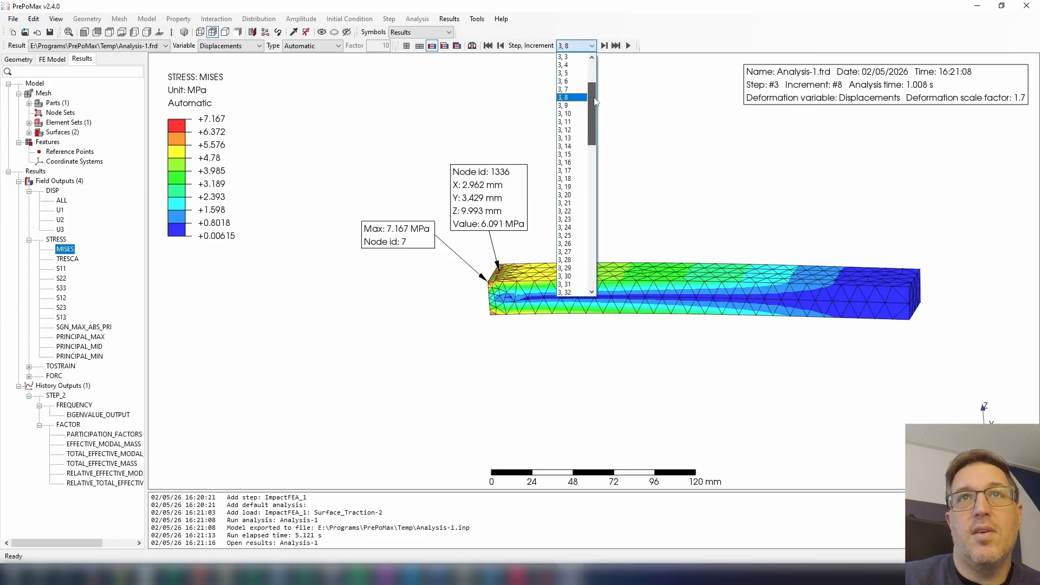
click(576, 147)
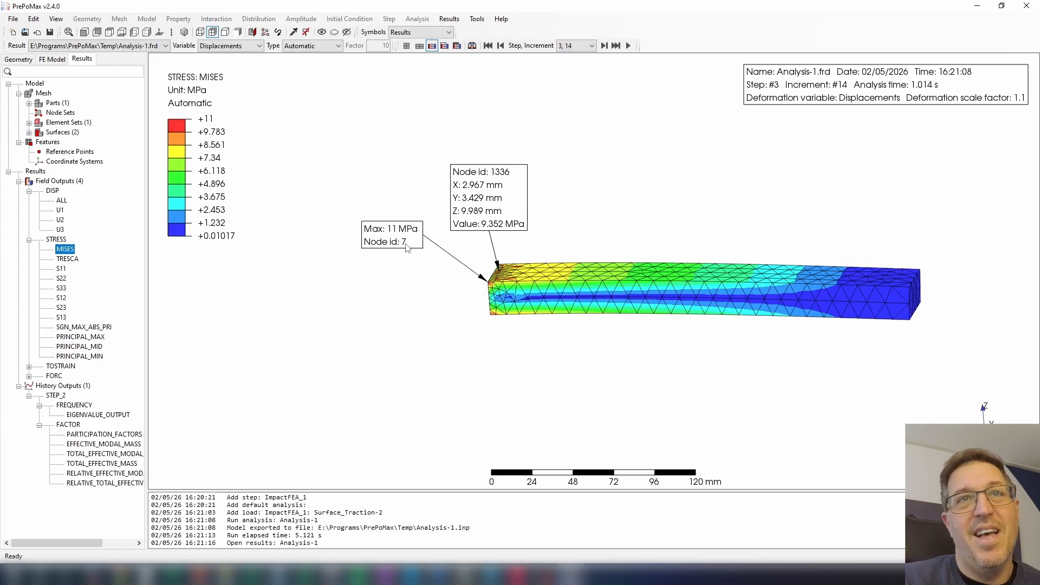
drag(404, 247, 390, 259)
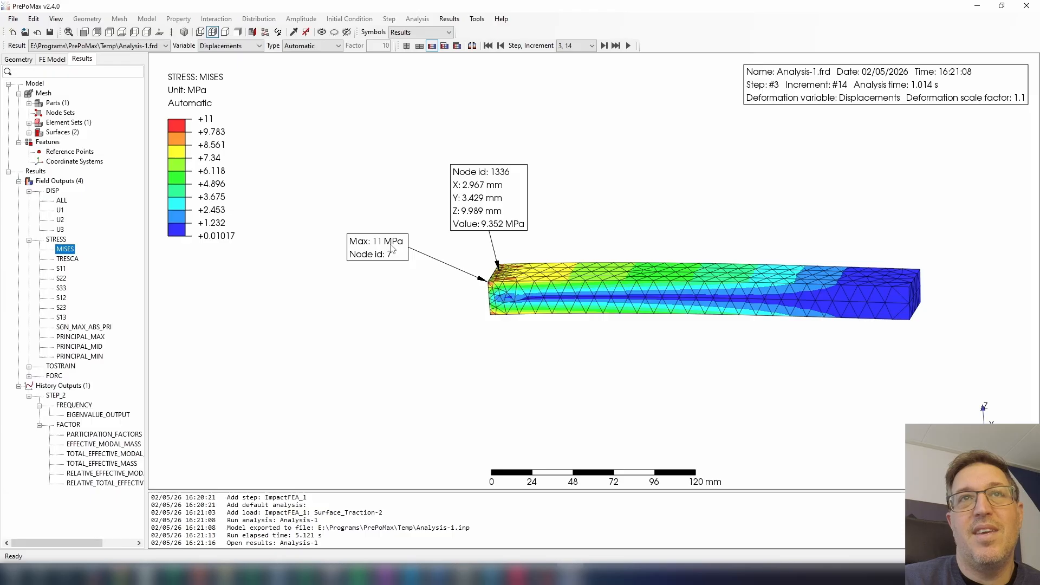
drag(475, 202, 456, 175)
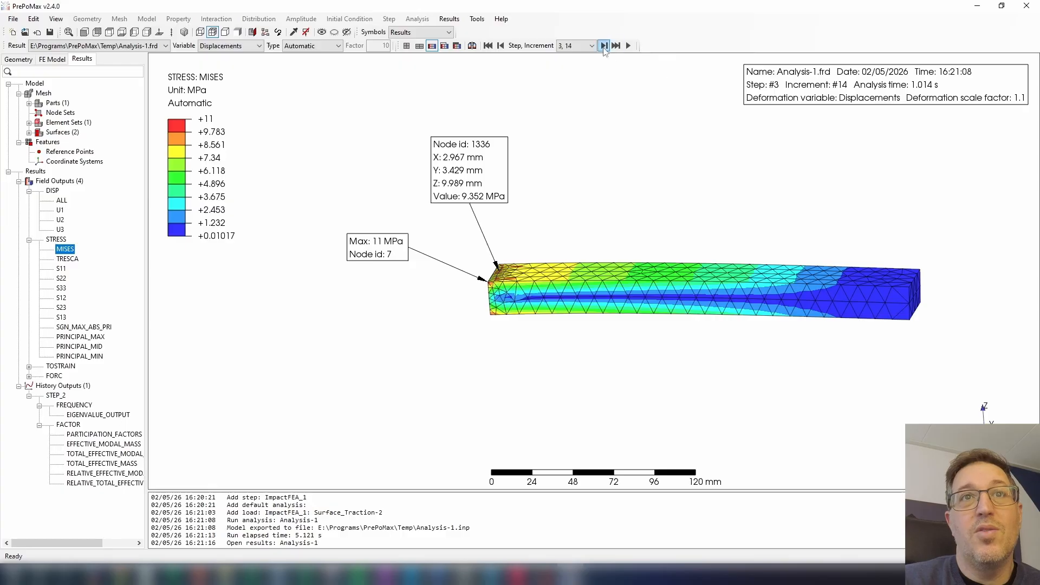
Advance the Mises stress results to step 3, increment 17, to examine how the impact response changes.
click(604, 46)
click(605, 46)
click(605, 46)
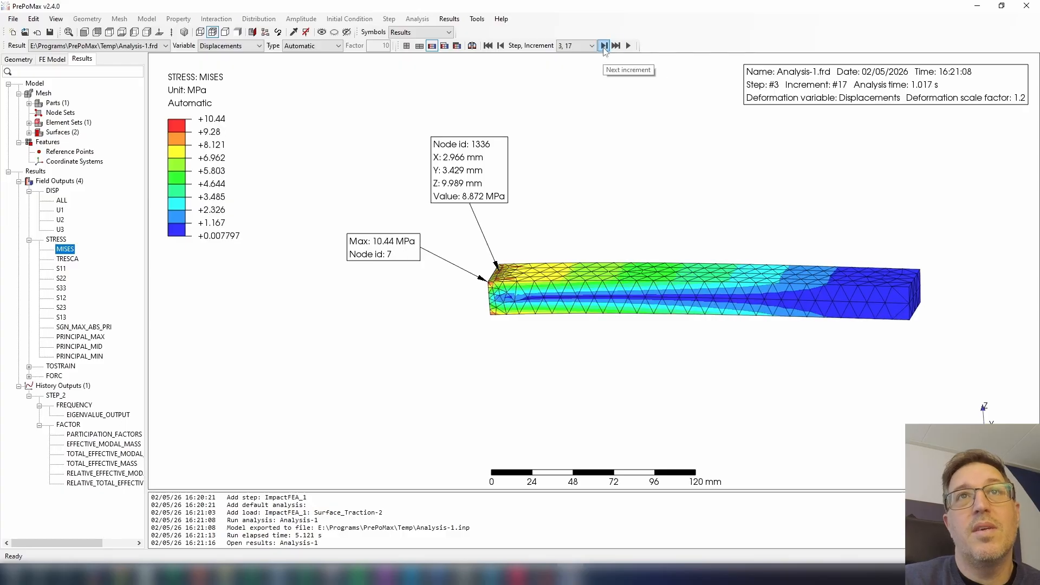
Compare the Mises stress results across step 3, increments 14 to 17, to find the impact response's peak.
click(500, 47)
click(500, 46)
click(500, 47)
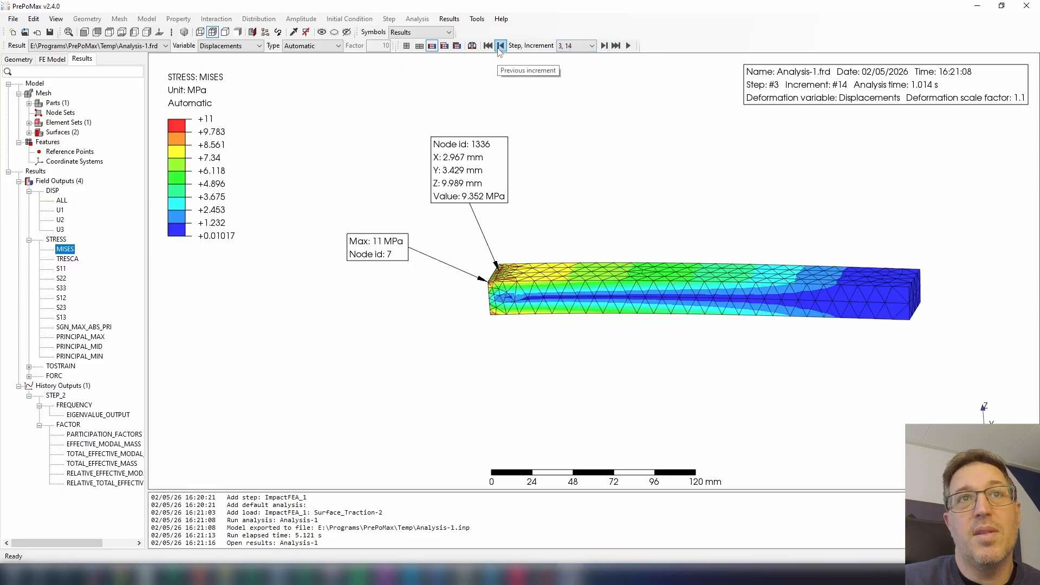
click(604, 45)
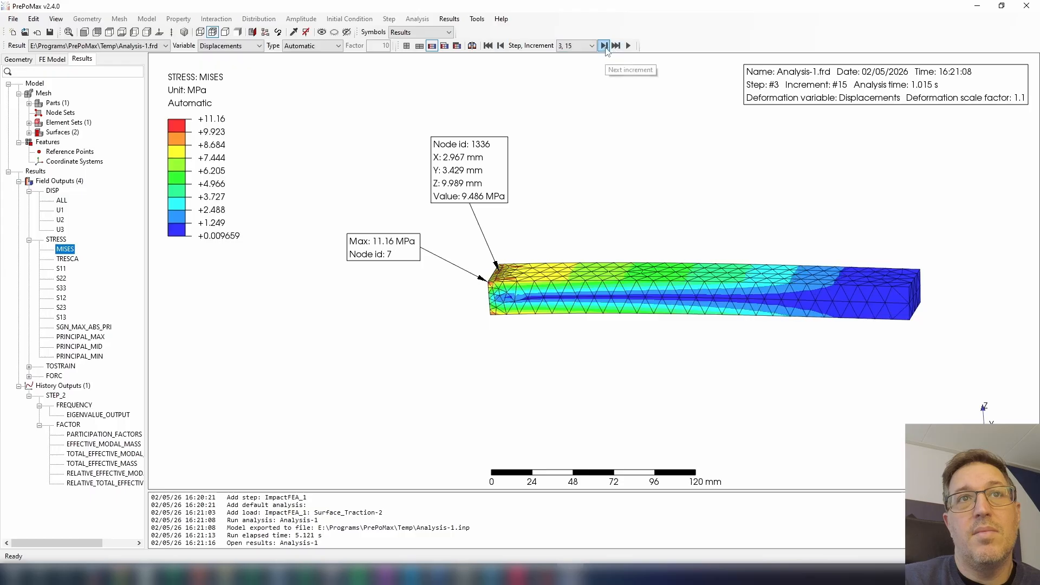
click(605, 45)
click(604, 46)
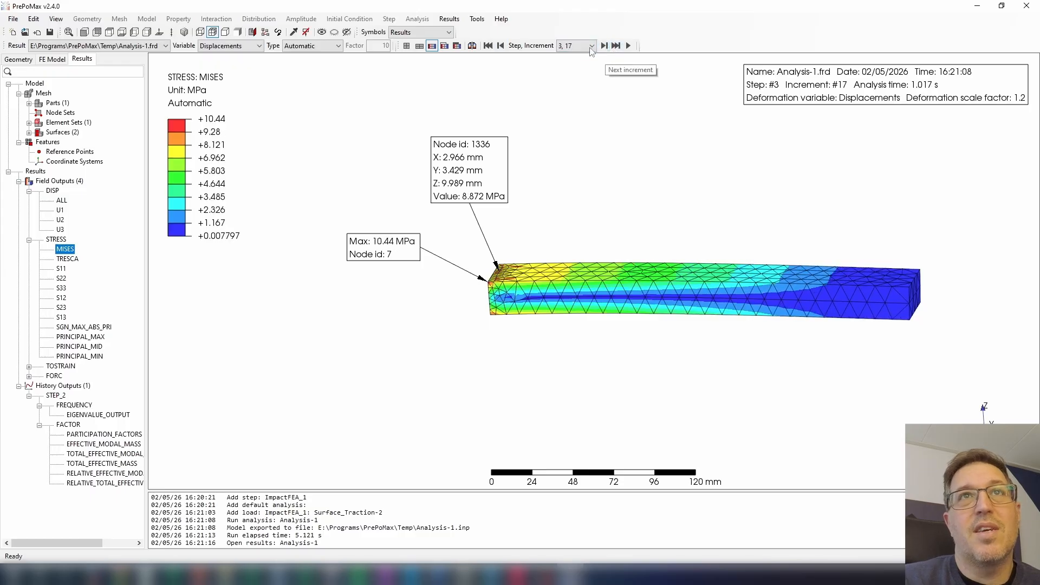
click(500, 45)
click(500, 45)
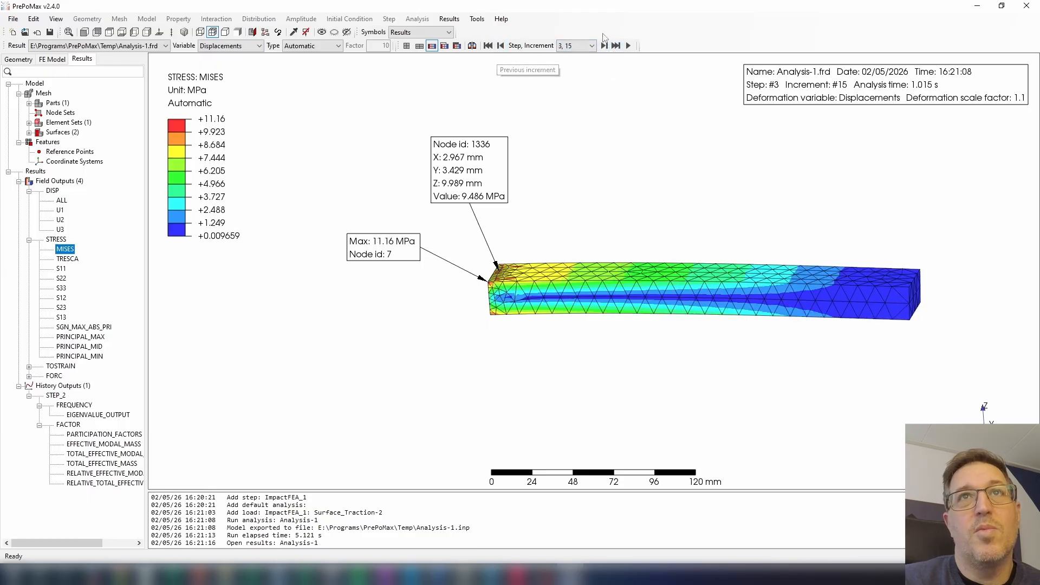
click(604, 46)
click(604, 46)
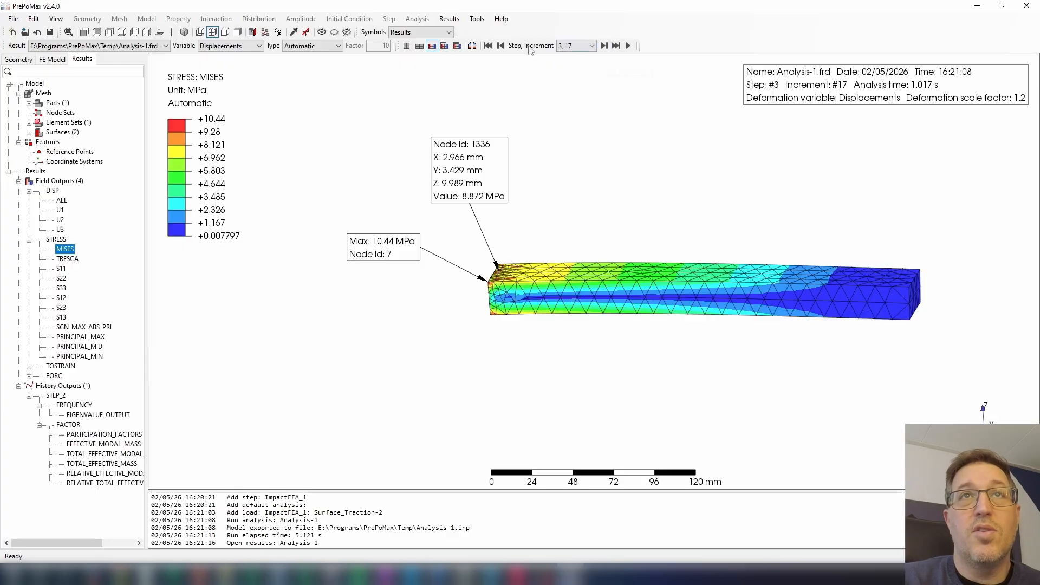
click(500, 46)
click(501, 46)
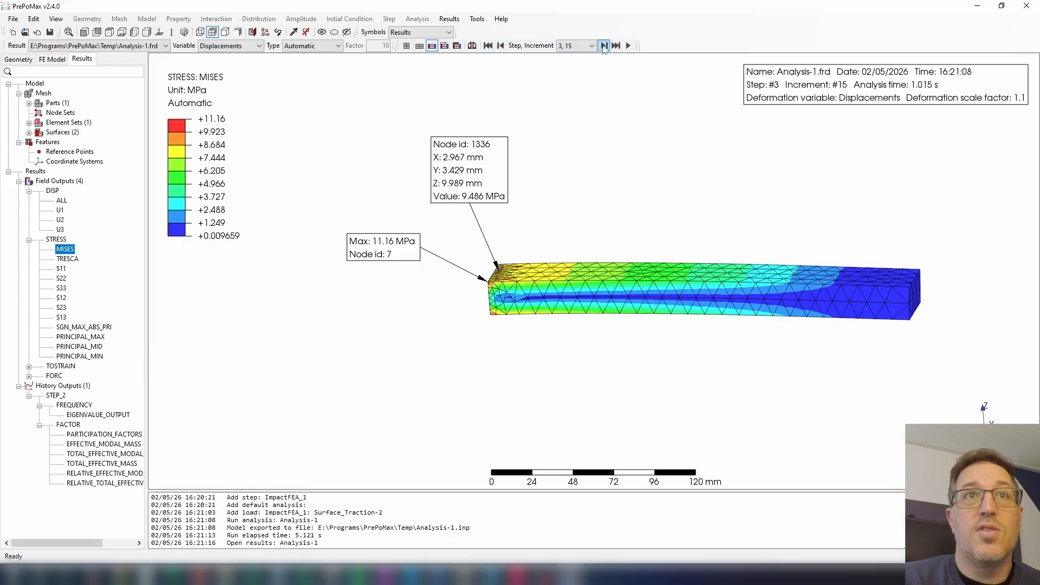
Compare the Mises stress at step 3, increment 16, with the static result at step 1, increment 1.
click(604, 46)
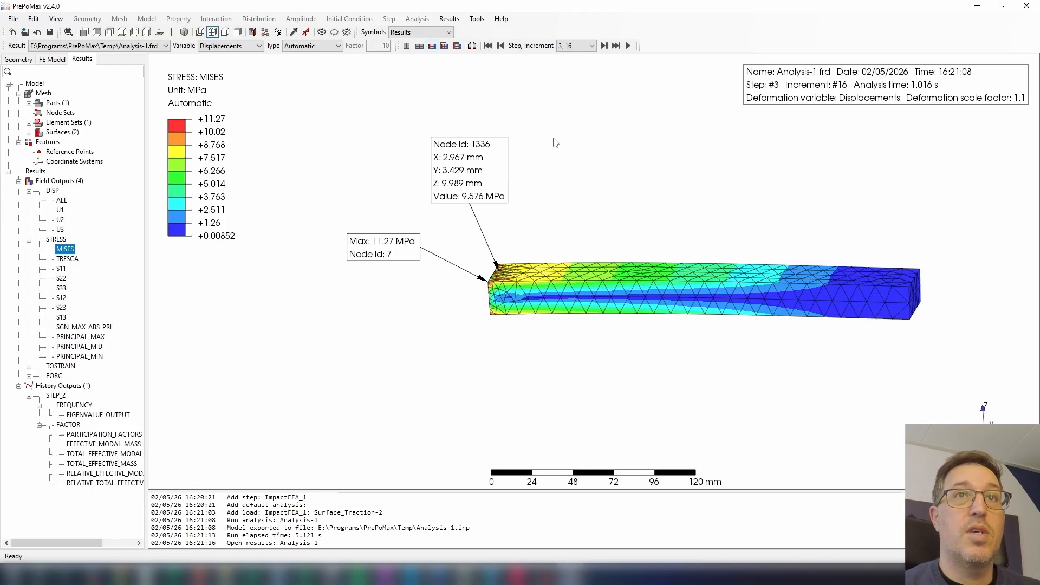
click(591, 46)
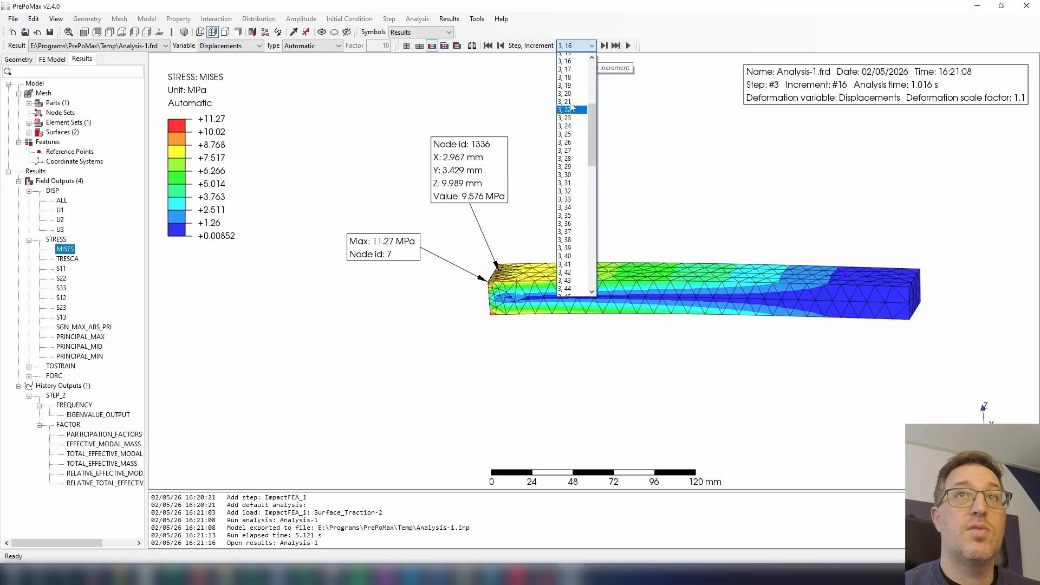
click(568, 65)
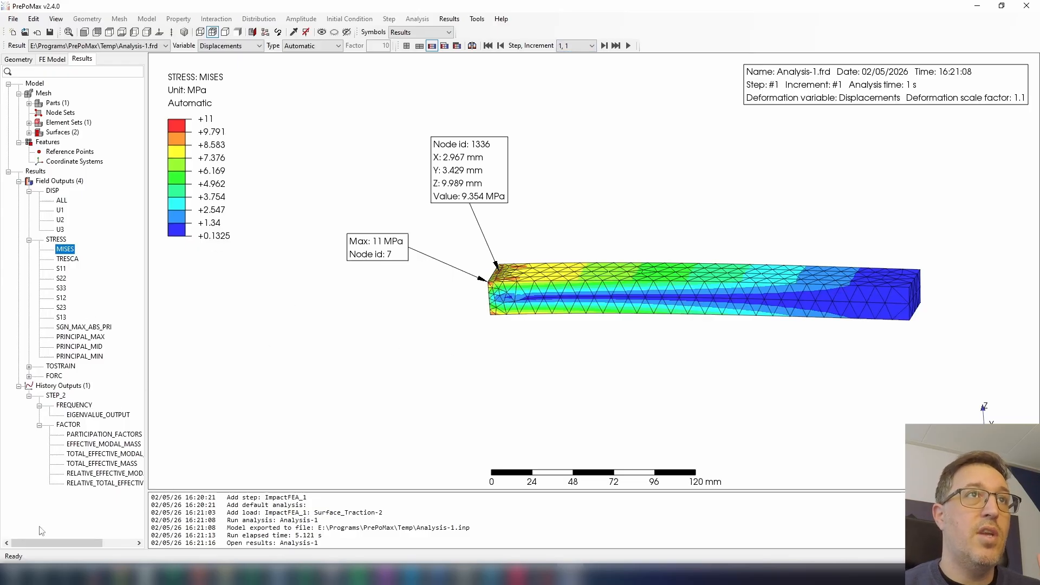
Create a node history output of displacement U in ImpactFEA_1 for the mesh node midway along the loaded end face's lower edge.
click(59, 60)
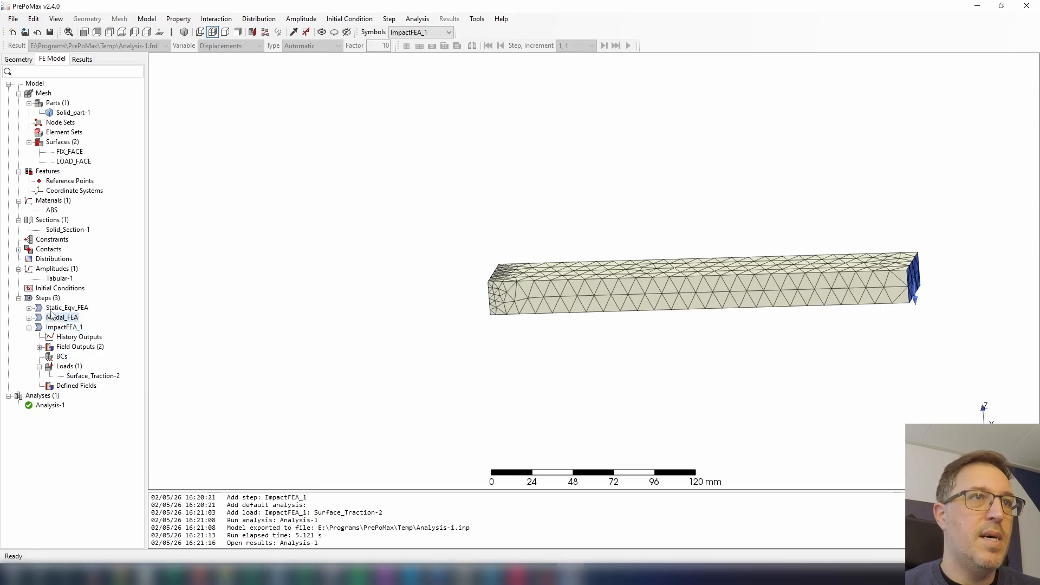
right_click(61, 338)
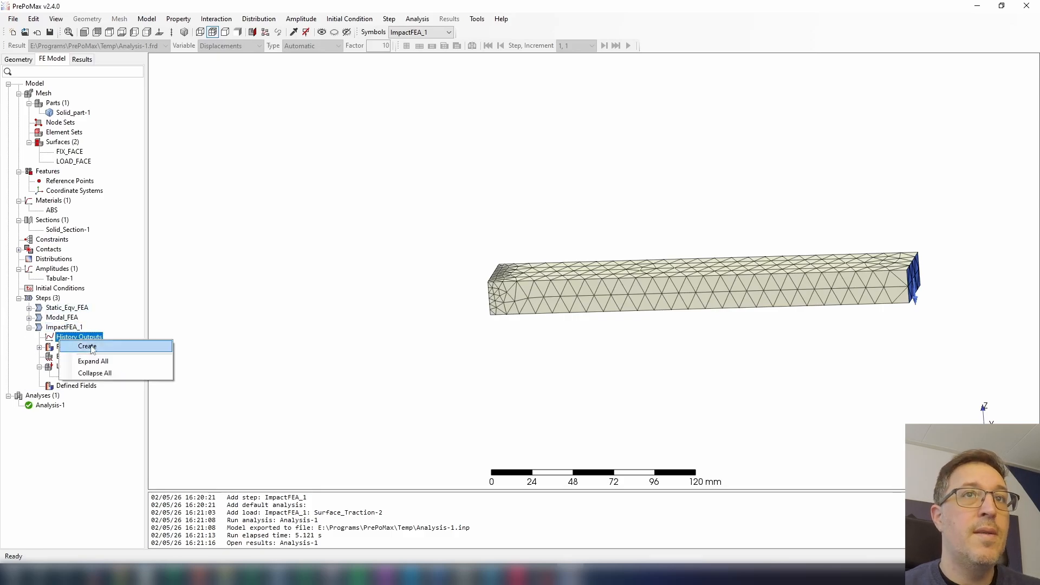
click(88, 346)
click(427, 232)
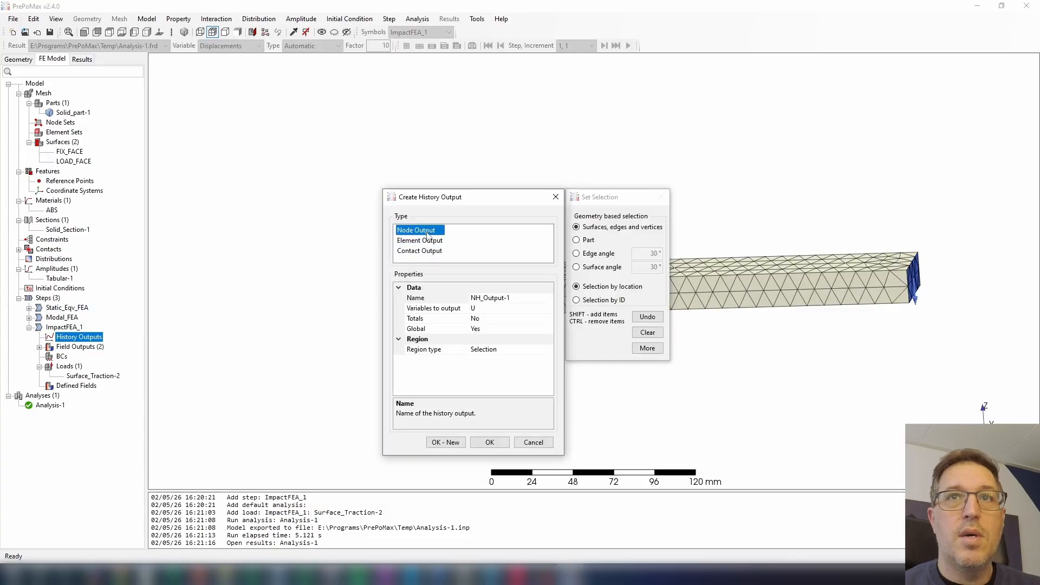
click(648, 348)
click(697, 231)
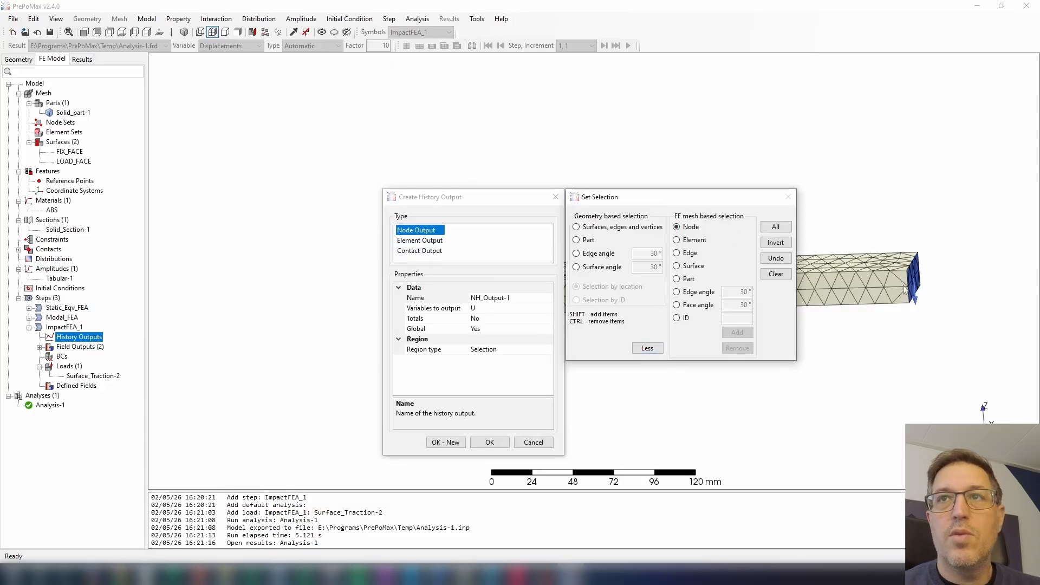
scroll(906, 296, up, 4)
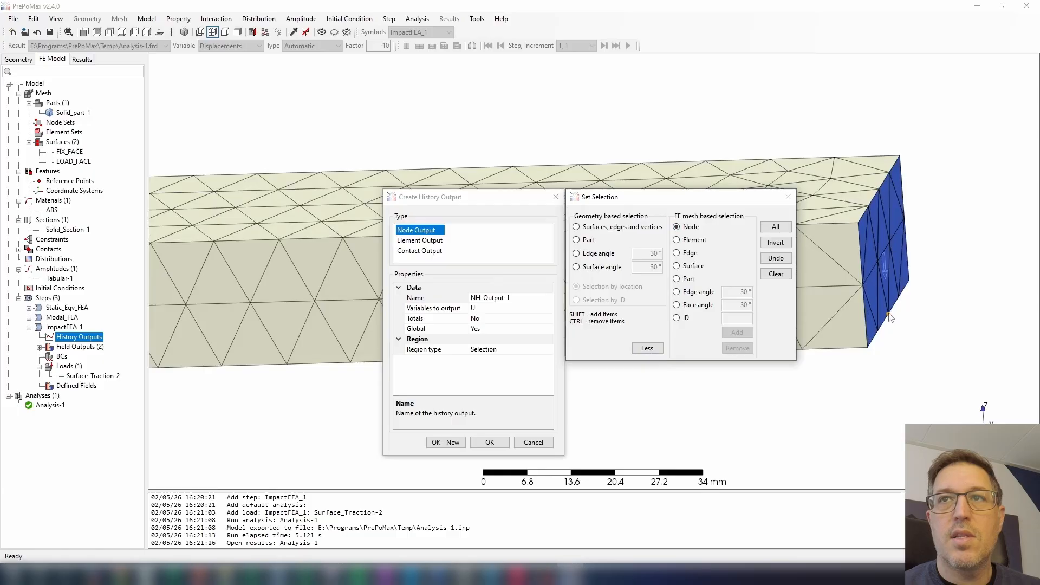
click(889, 316)
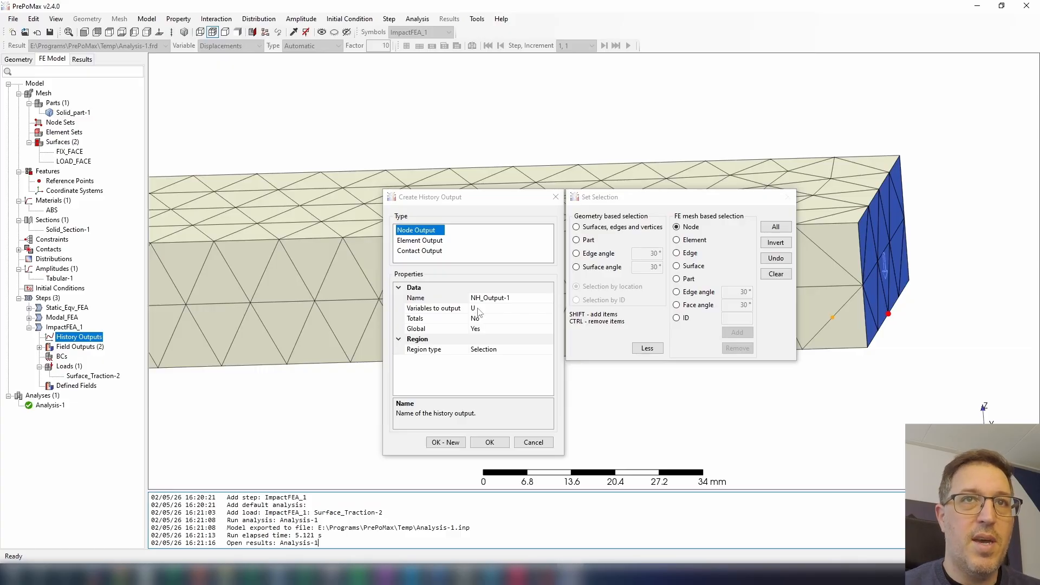
click(489, 442)
Rerun Analysis-1, overwriting the existing analysis files, and open its results.
right_click(50, 414)
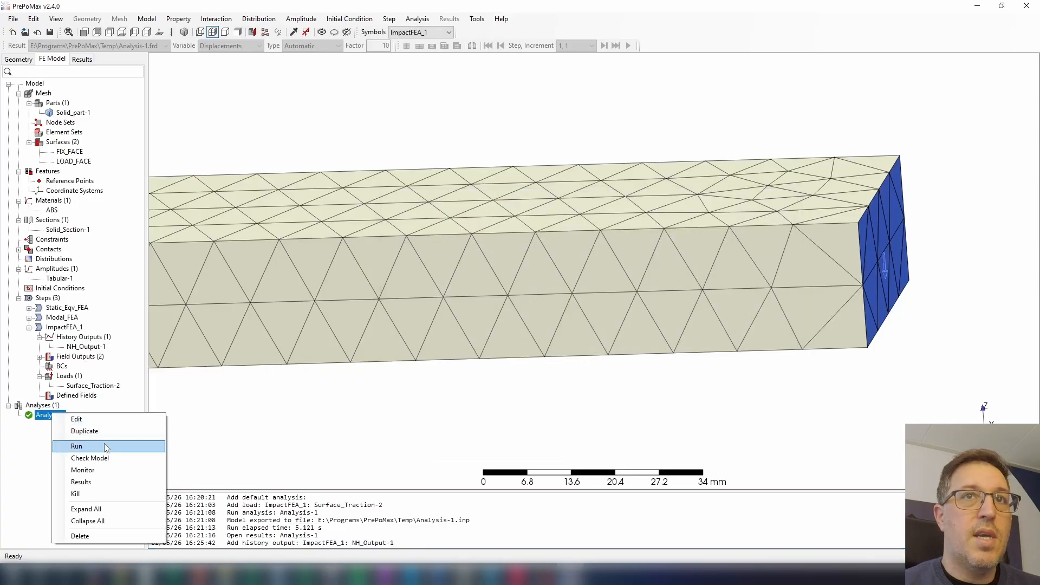
click(106, 443)
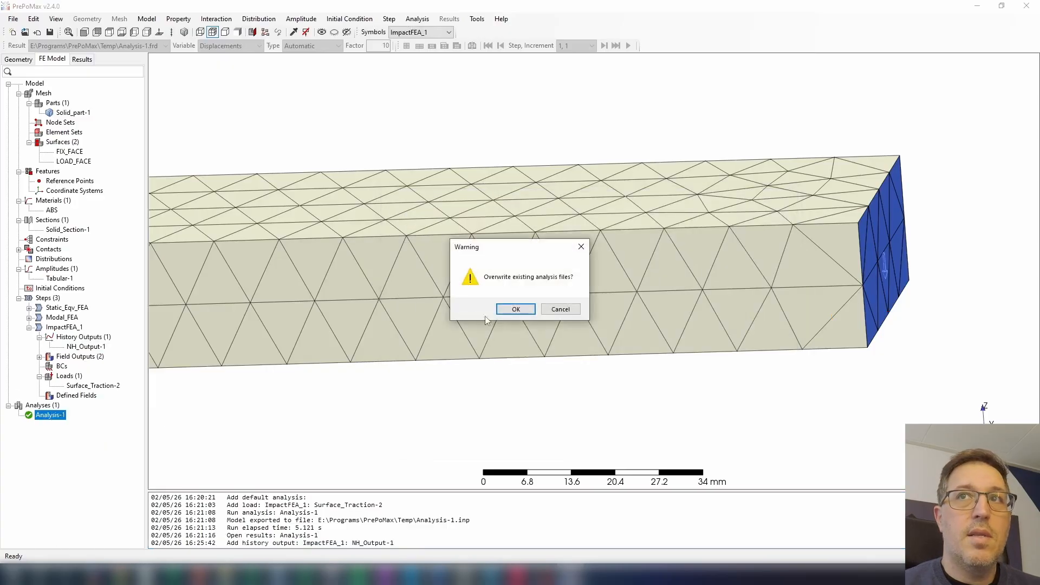
click(513, 311)
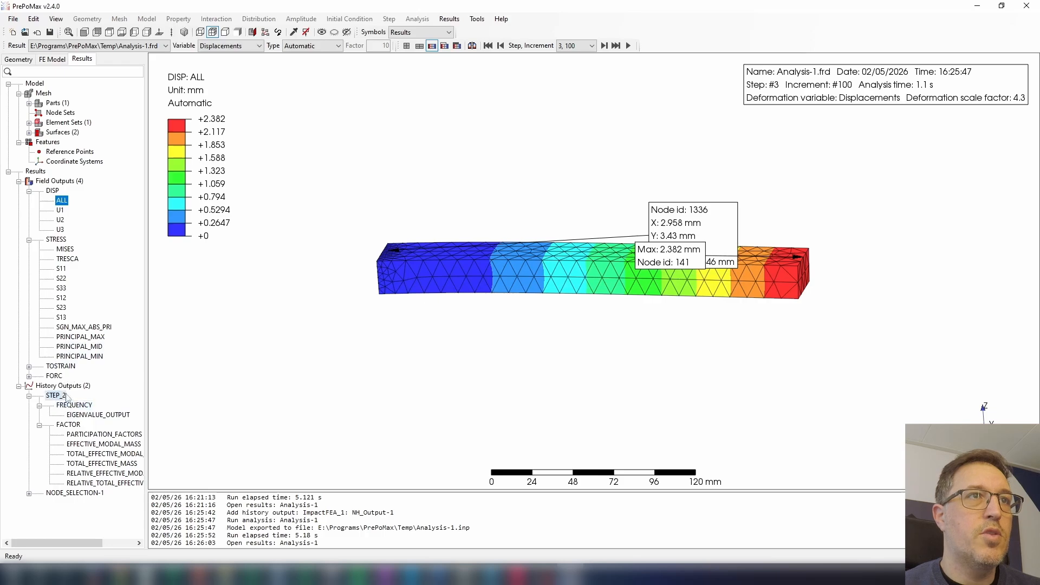
Display the Mises stress for step 3, increment 16, and move the maximum-value and node 1336 labels clear of the beam's fixed end.
click(65, 249)
click(584, 48)
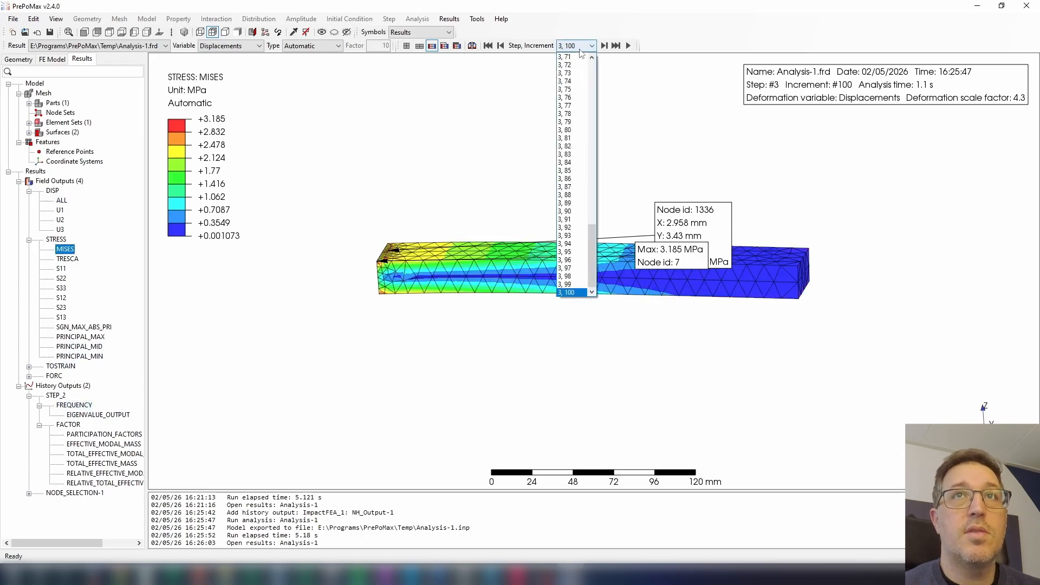
drag(592, 260, 592, 119)
click(575, 137)
click(606, 47)
click(606, 47)
click(606, 46)
click(605, 46)
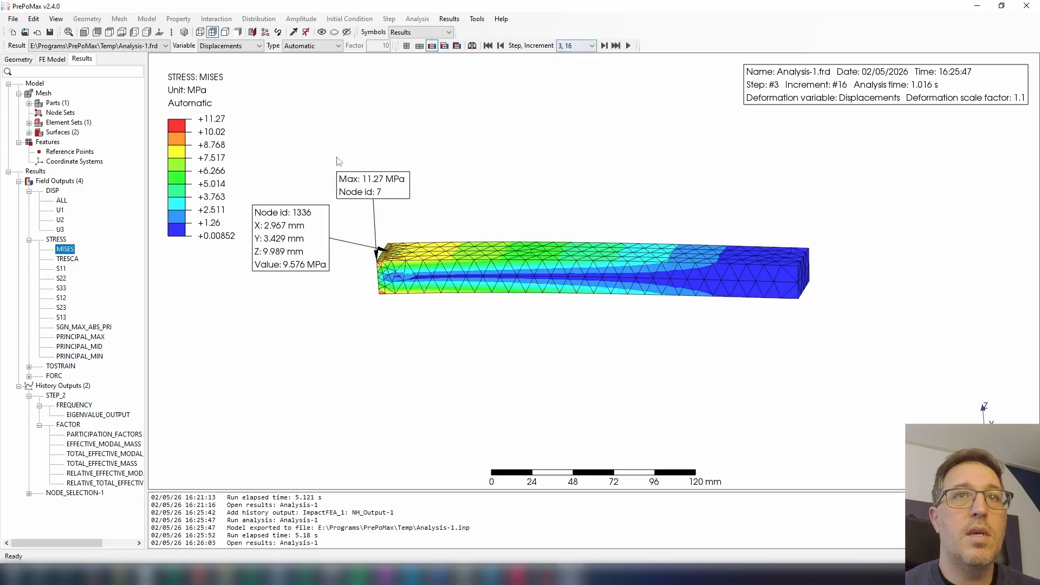
click(604, 47)
click(501, 46)
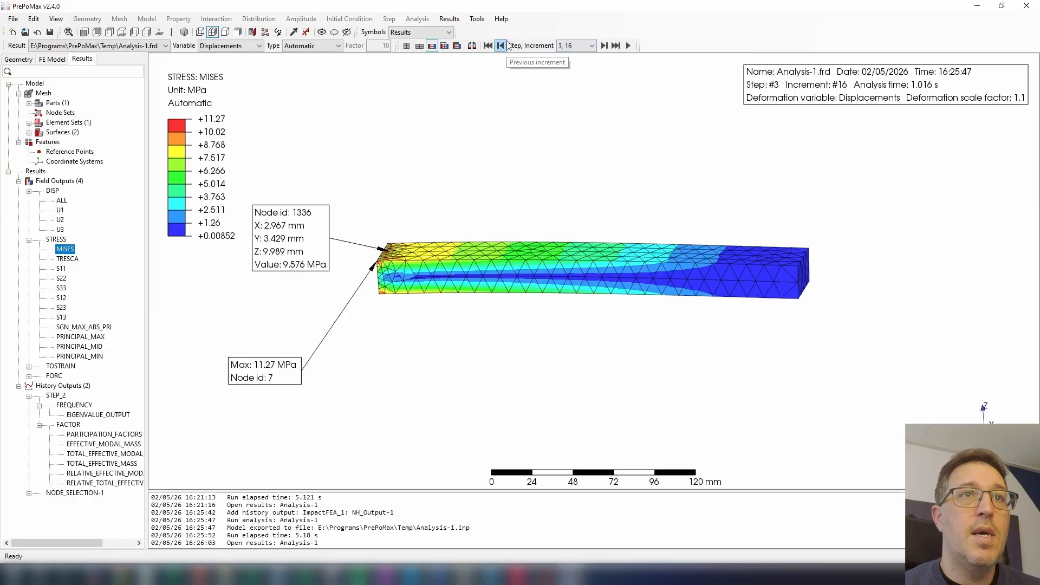
drag(311, 252, 323, 211)
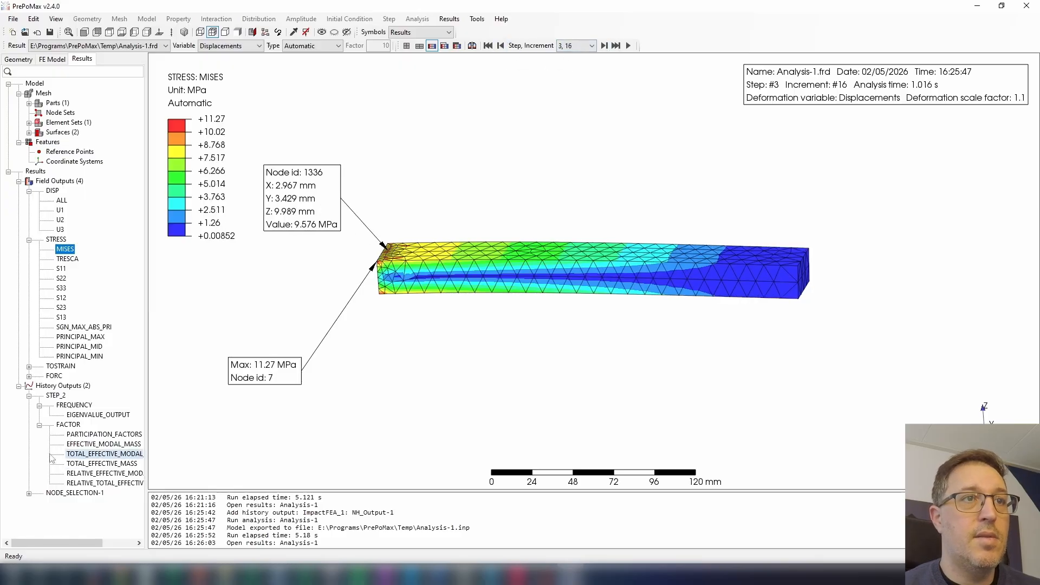
Open the U3 displacement history table of NODE_SELECTION-1 and copy all its time and displacement rows.
click(28, 493)
click(39, 503)
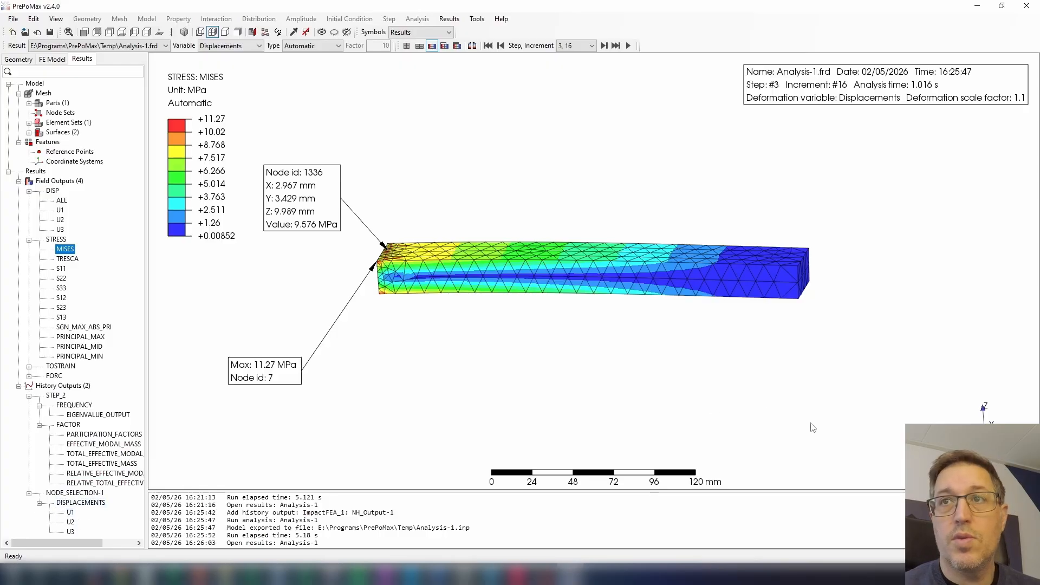
right_click(68, 533)
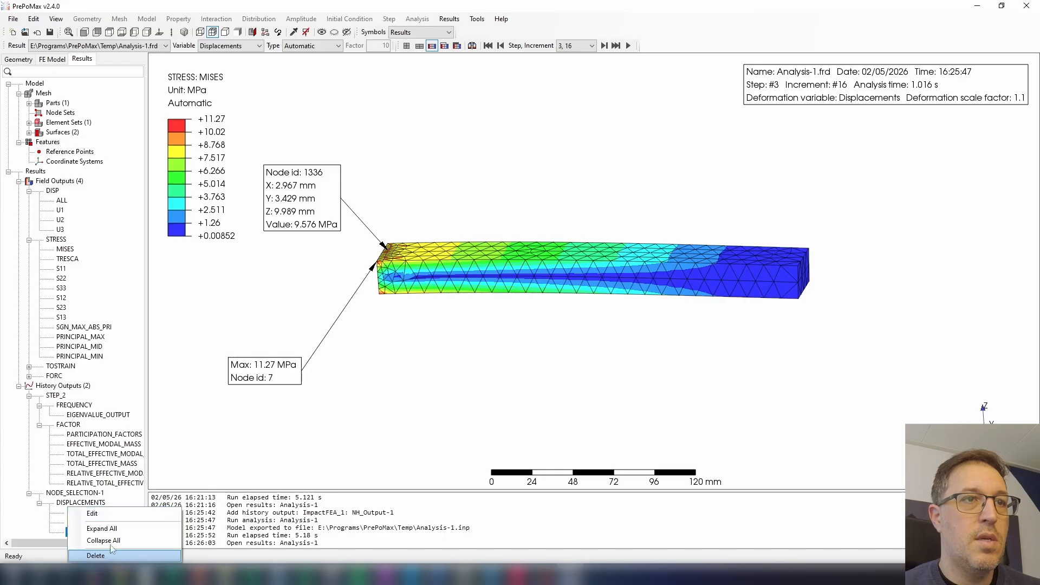
click(92, 513)
drag(460, 259, 470, 534)
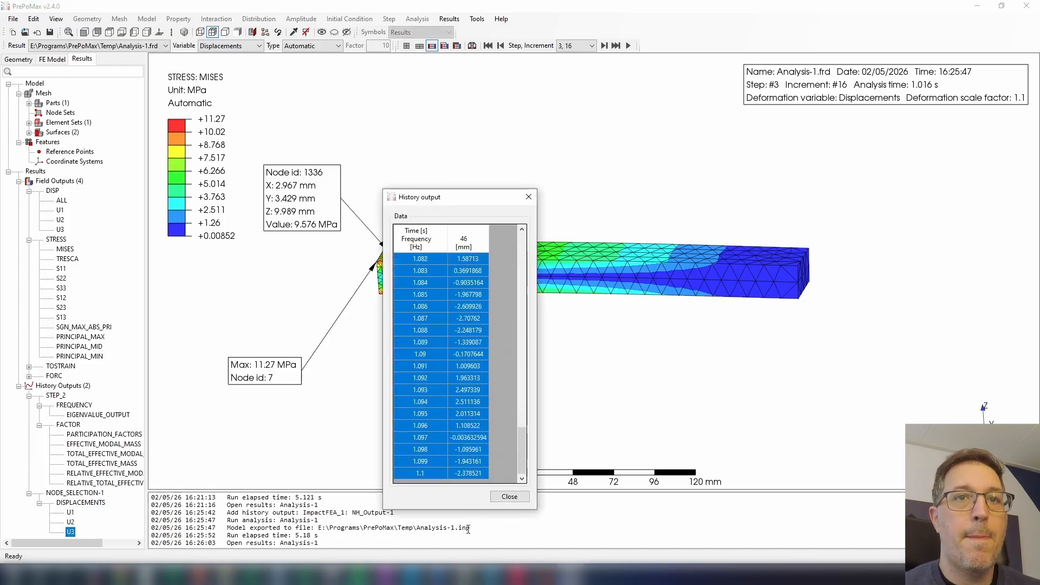
right_click(460, 470)
click(485, 515)
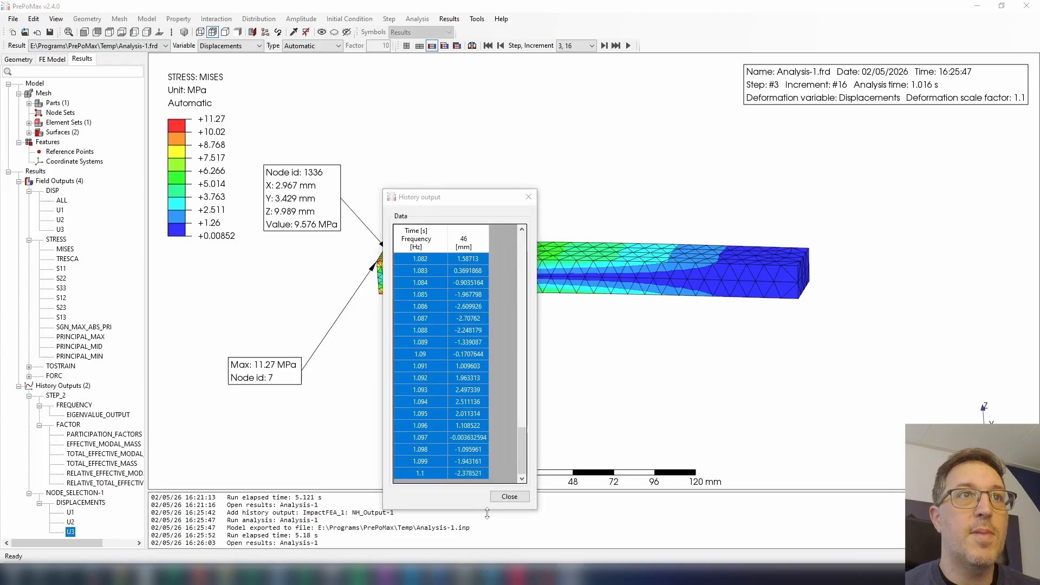
drag(176, 200, 478, 151)
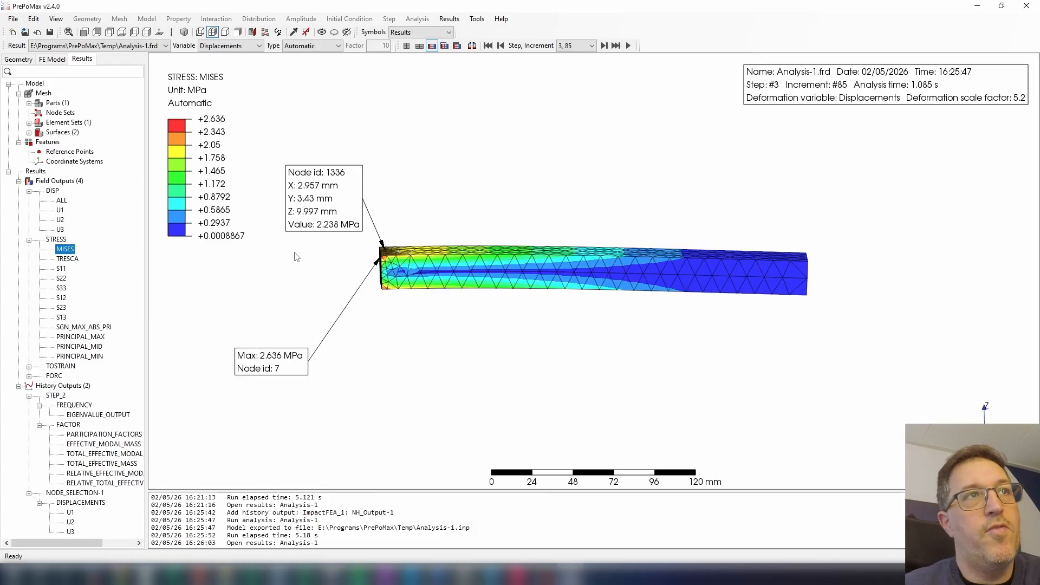
In the FE model, start a second tabular amplitude and show its data points.
click(60, 60)
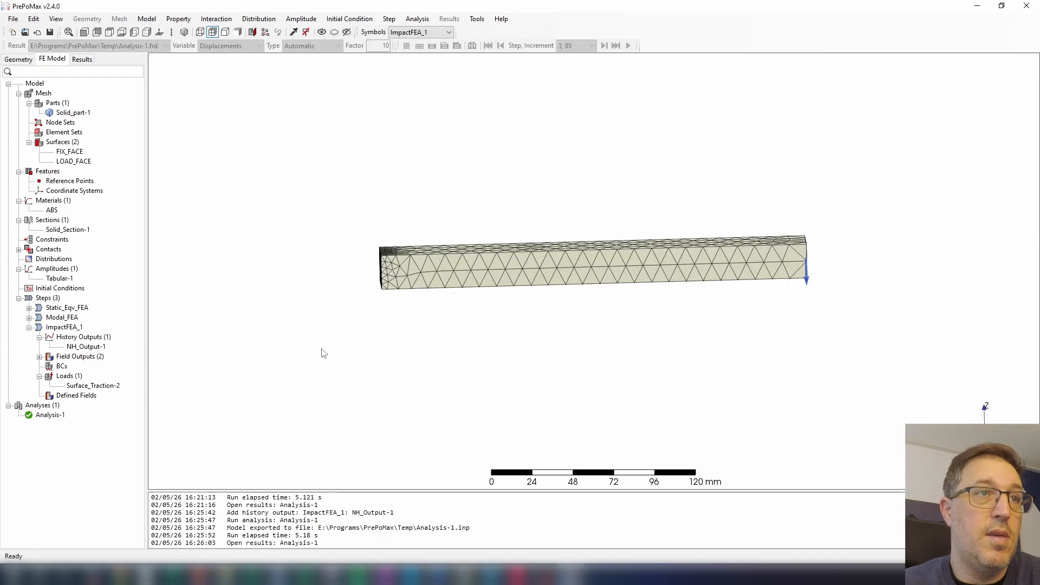
click(48, 330)
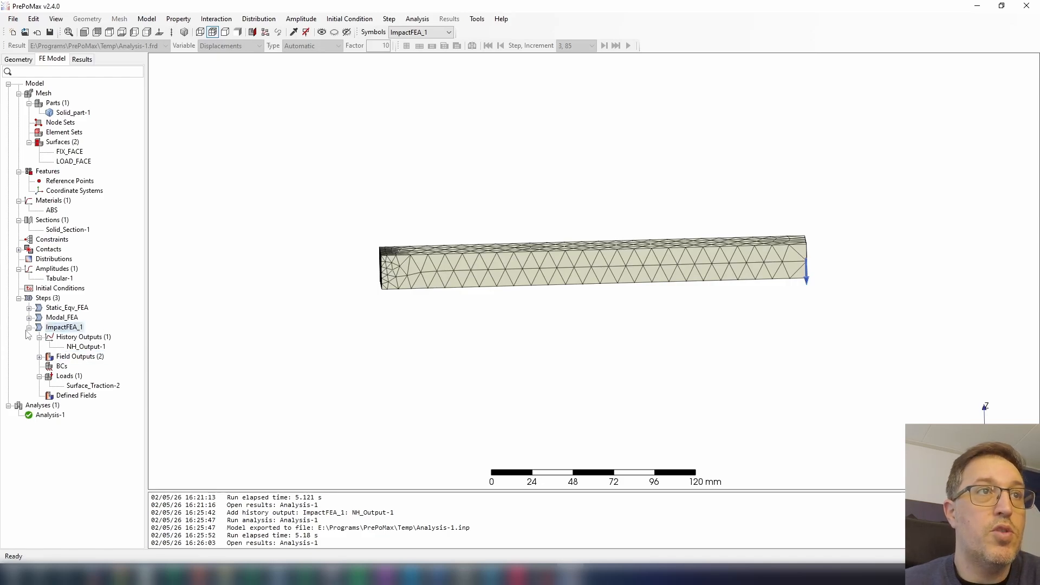
click(53, 270)
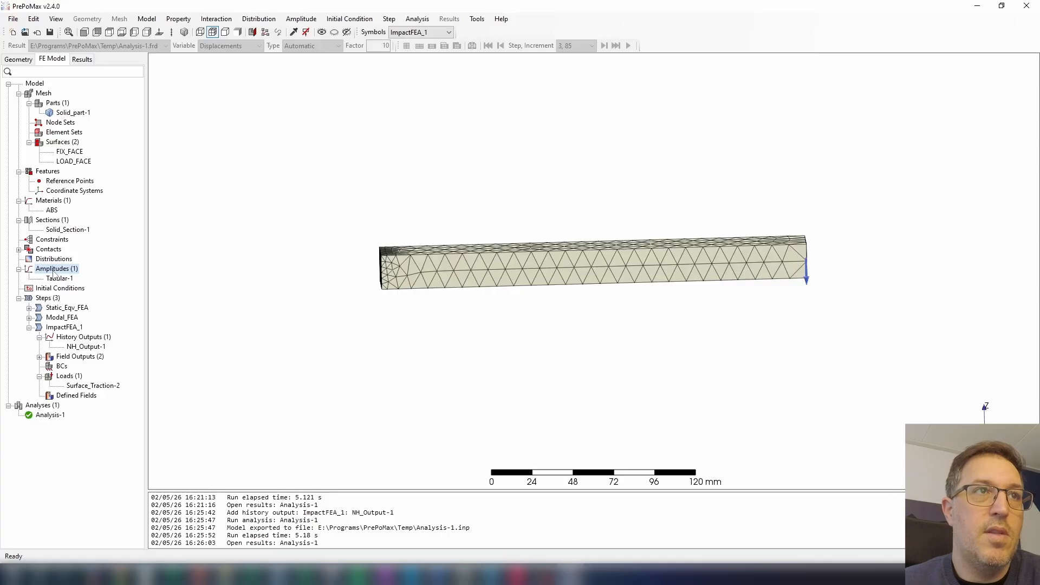
click(56, 279)
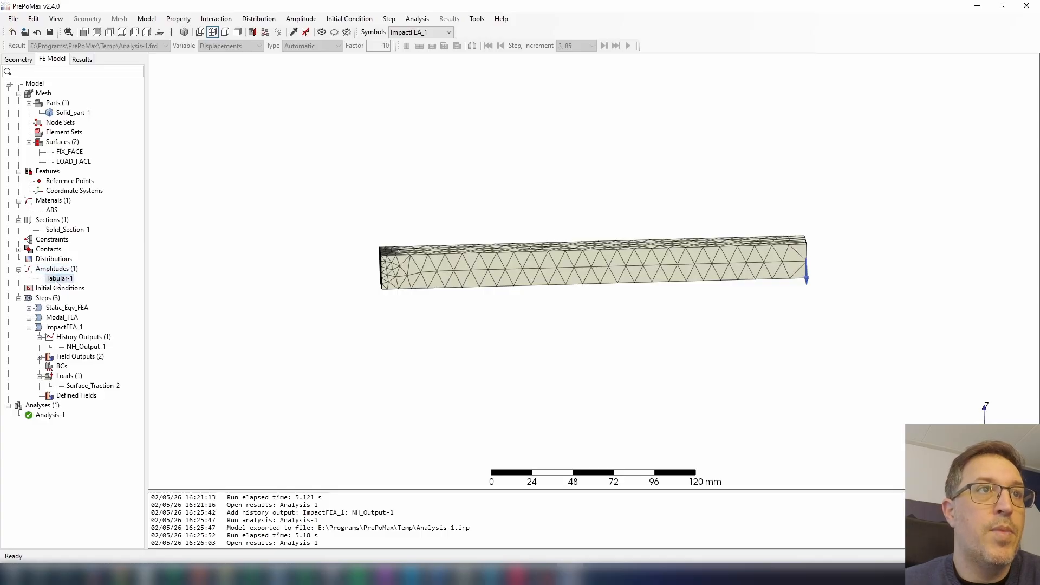
click(57, 279)
right_click(74, 268)
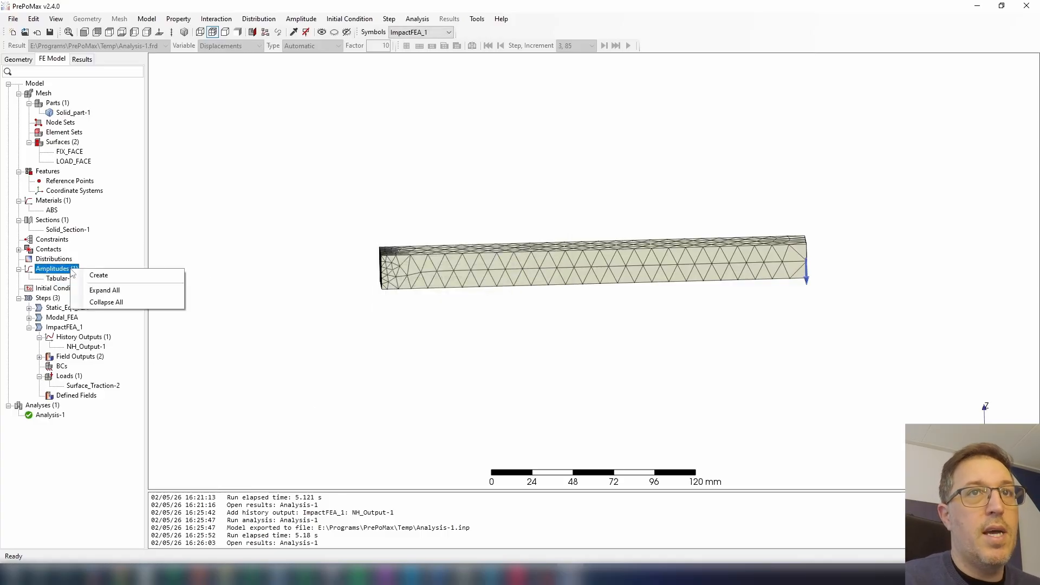
click(93, 275)
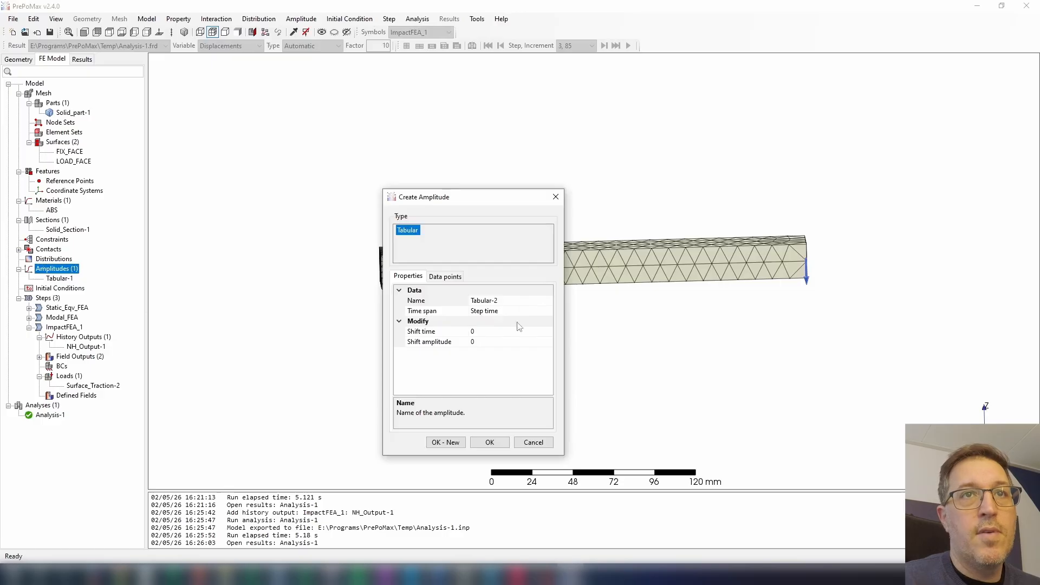
click(454, 278)
Check the period in the Calculator history and enter 0.007 s as the time of the amplitude's second data point.
click(457, 324)
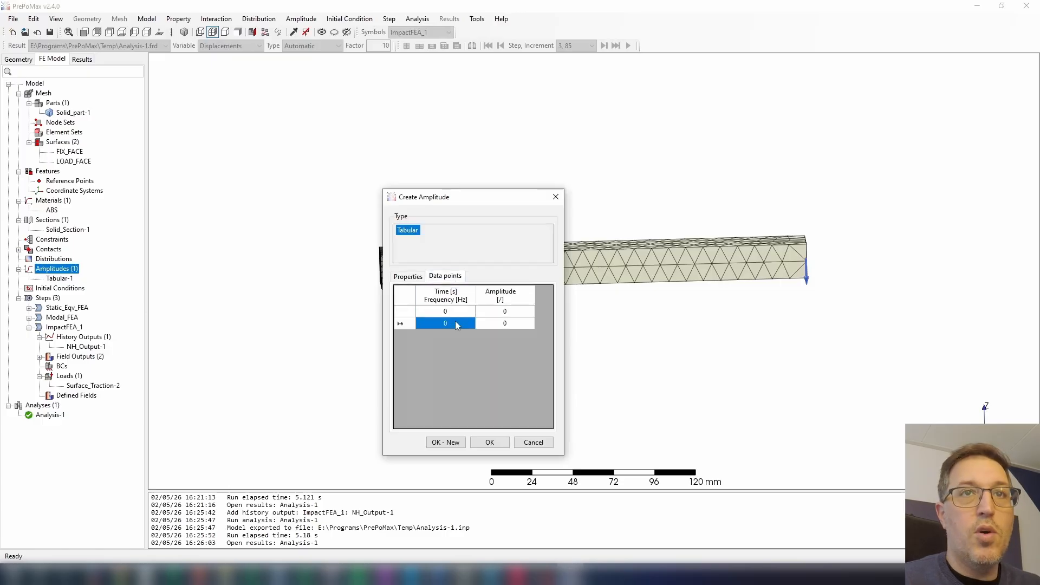
text(.)
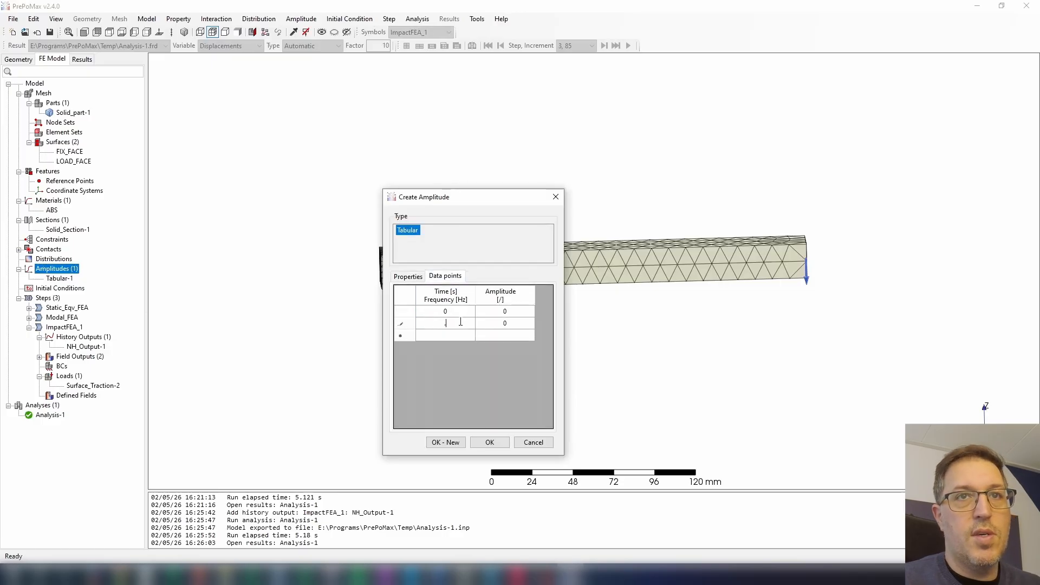
text(0)
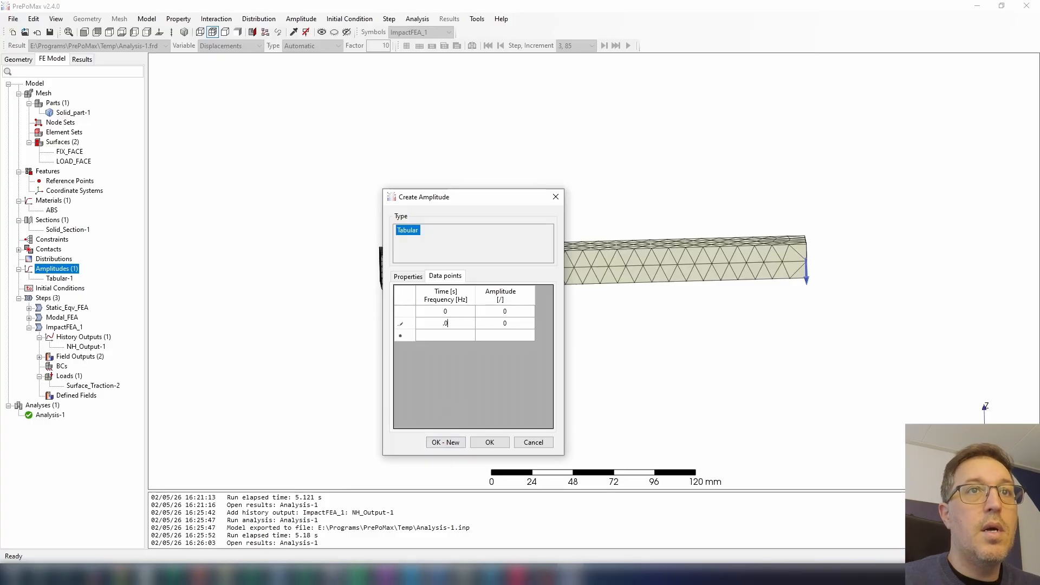
click(285, 575)
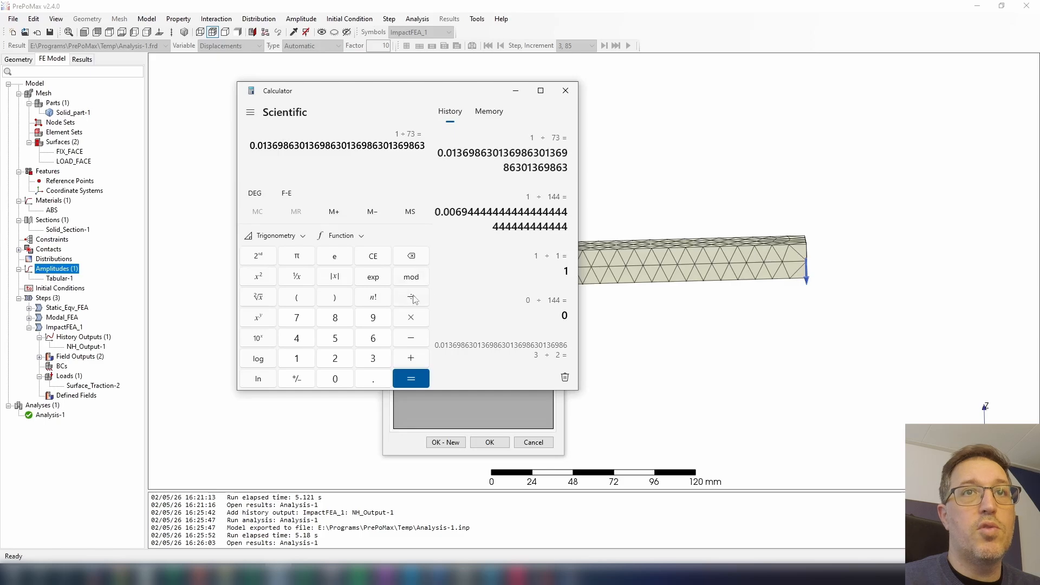
click(516, 90)
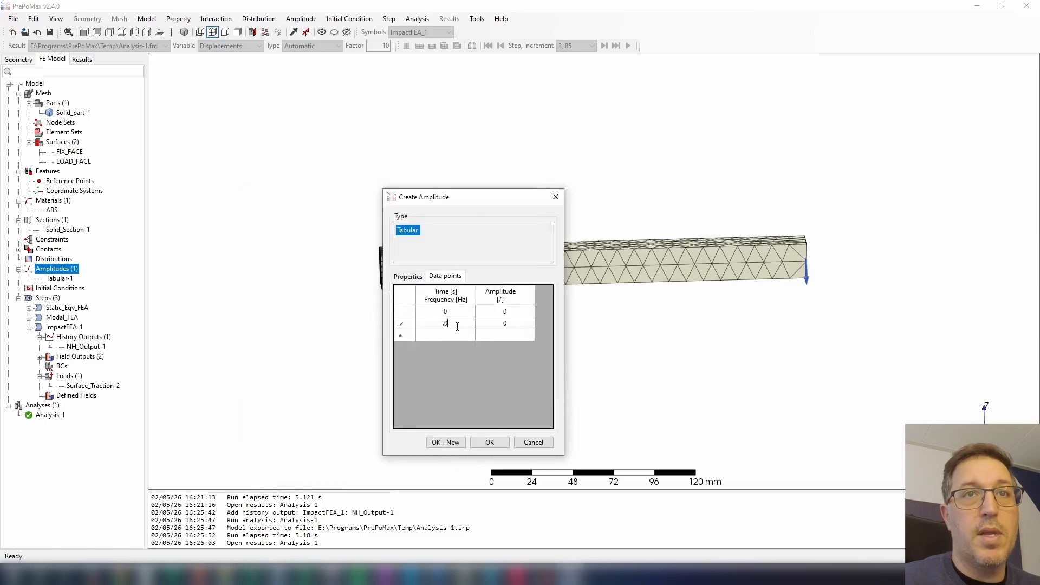
text(7)
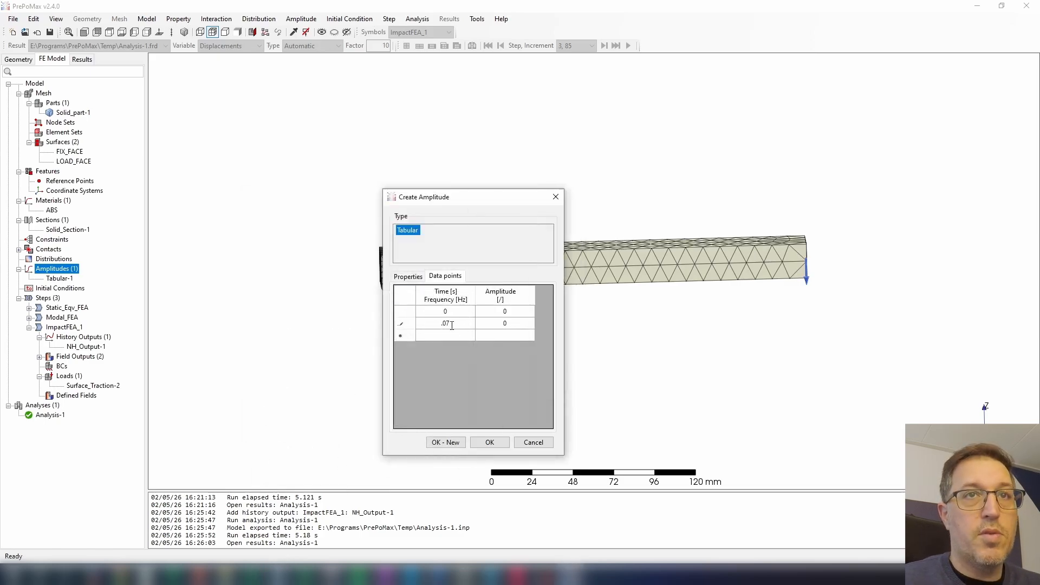
text(07)
key(Return)
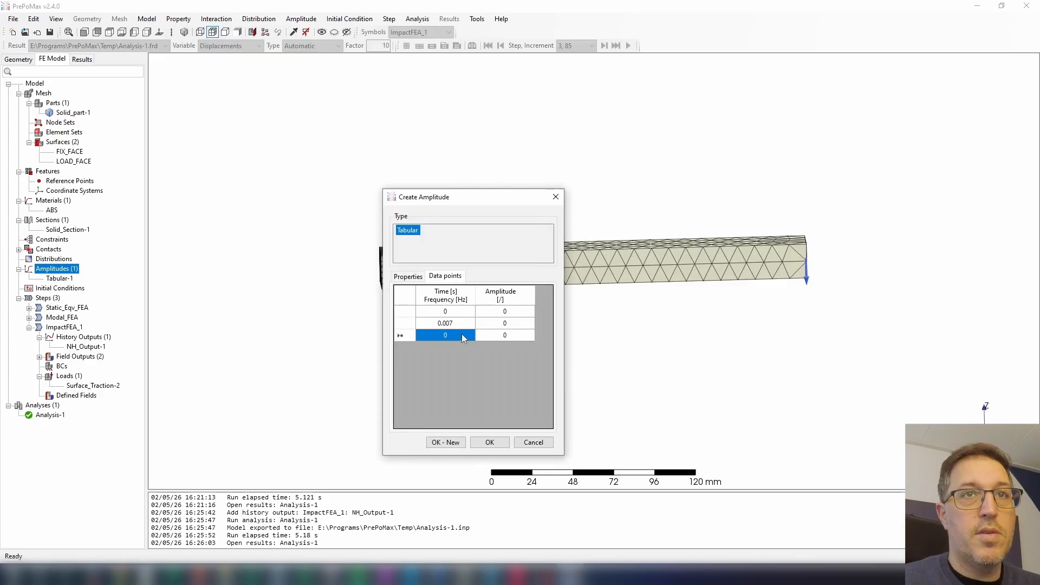
Add data points at 0.014 s and 0.1 s with zero amplitude, and set the amplitude at 0.007 s to 1.
text(0.014)
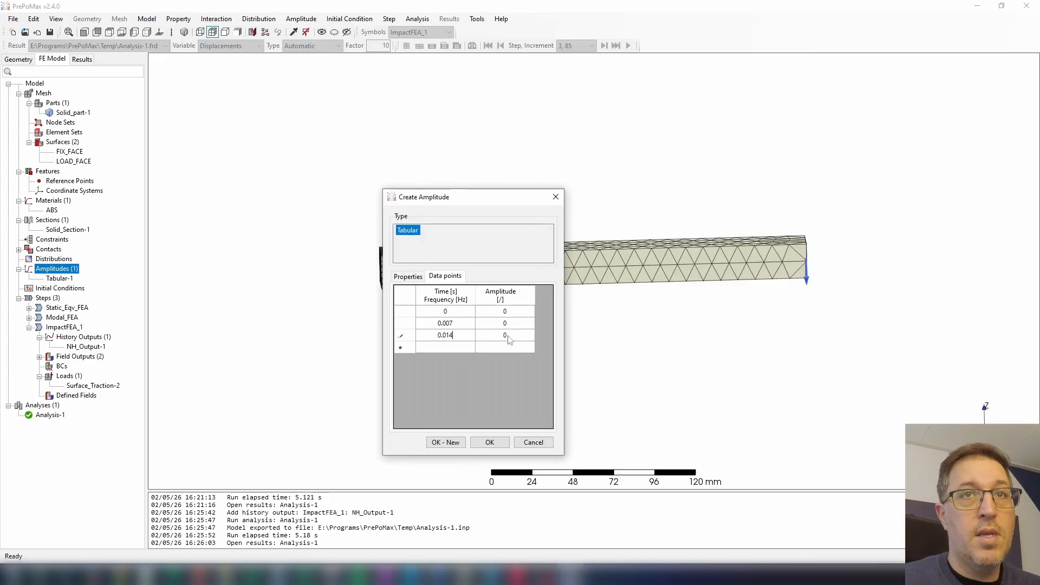
click(509, 325)
text(1)
click(447, 349)
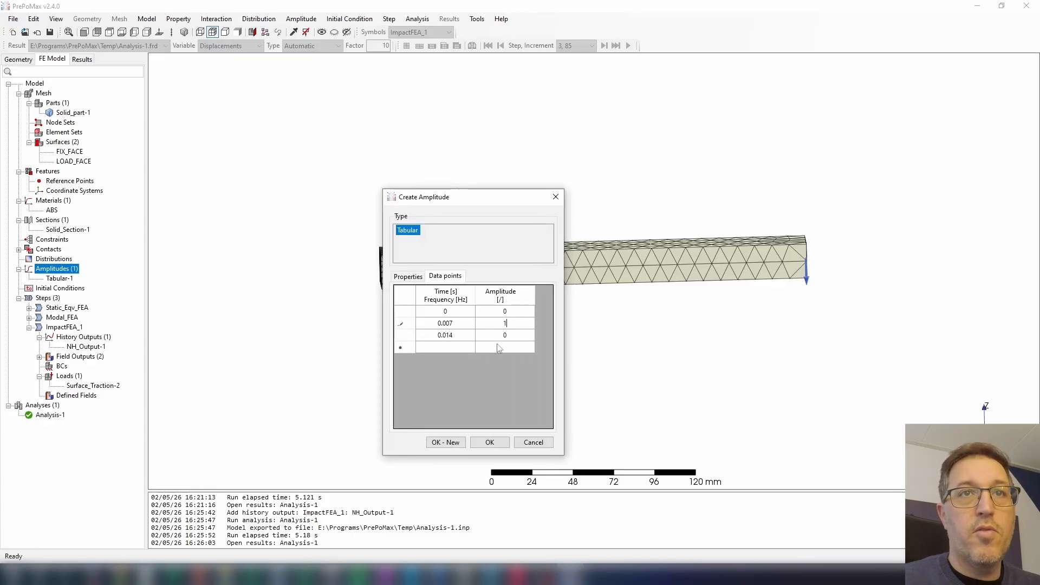
text(0.1)
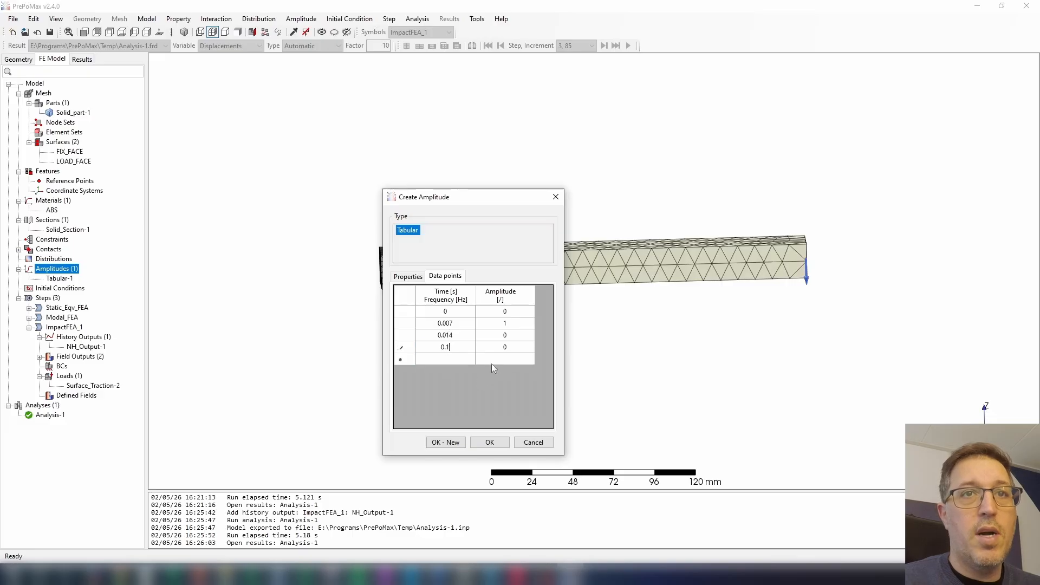
key(Tab)
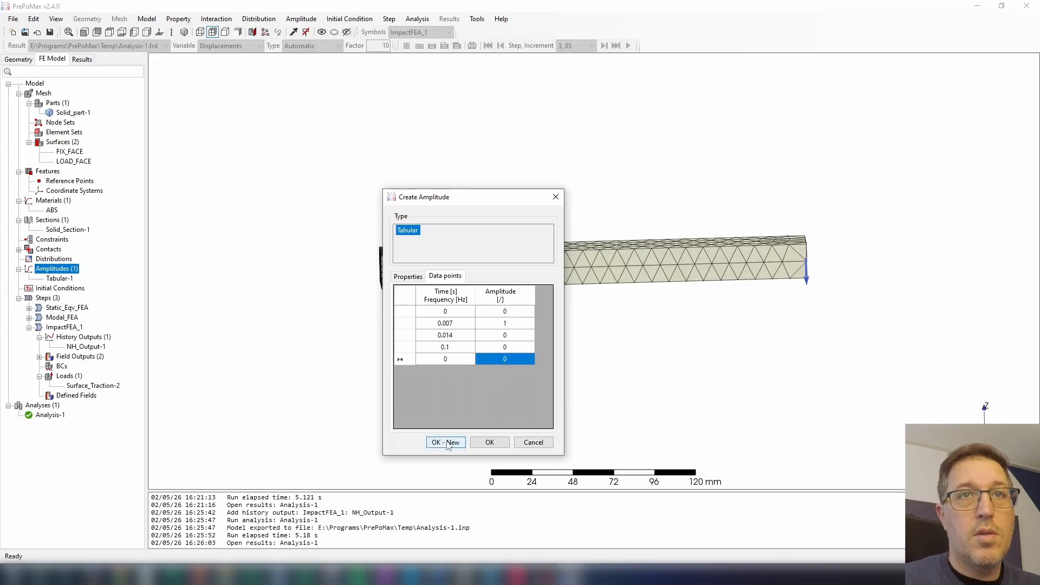
Plot all four data points of the new amplitude to check the pulse shape, and accept the amplitude.
drag(442, 311, 493, 350)
right_click(500, 347)
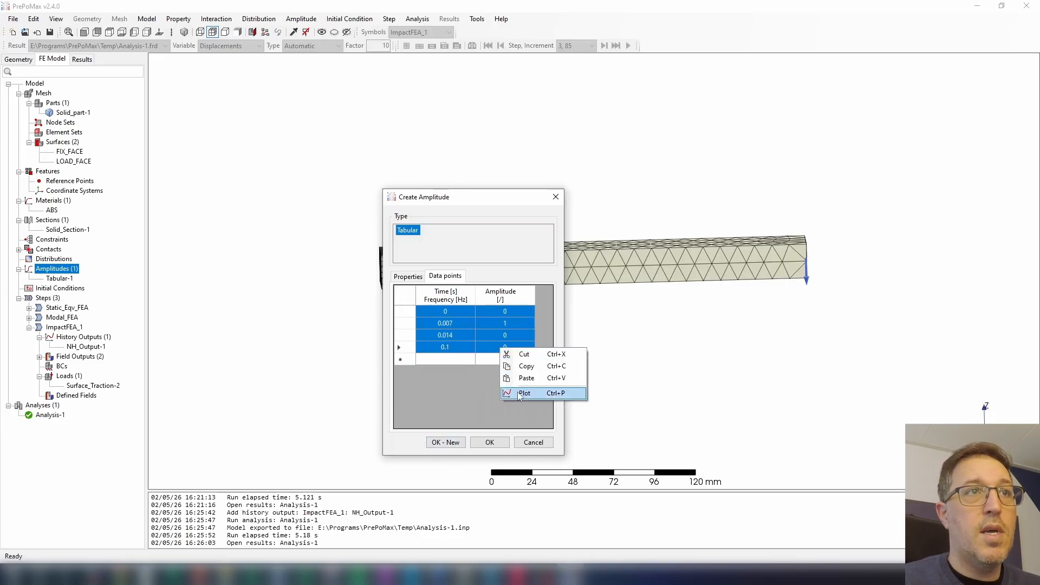
click(519, 395)
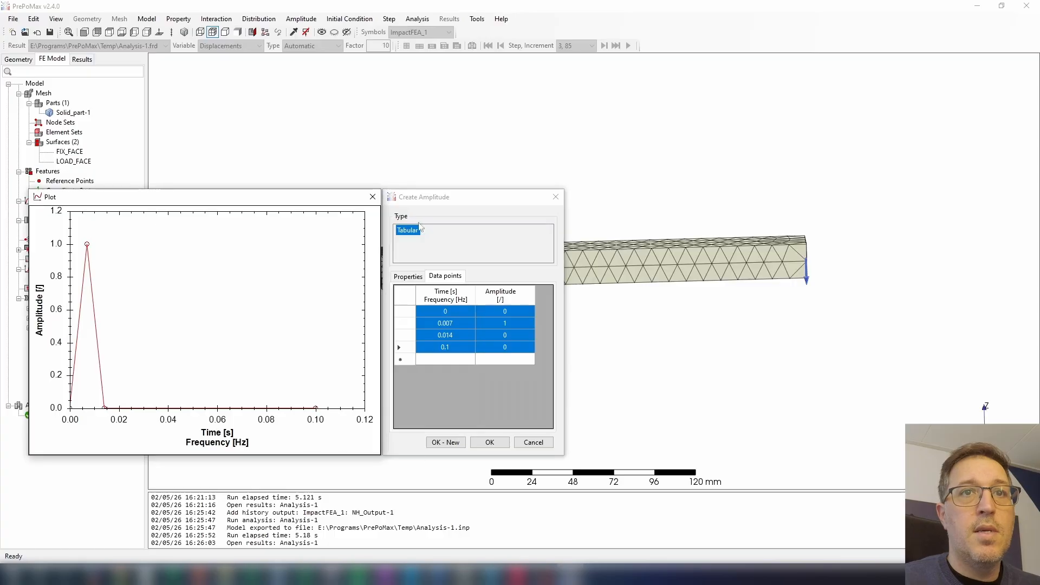
click(485, 444)
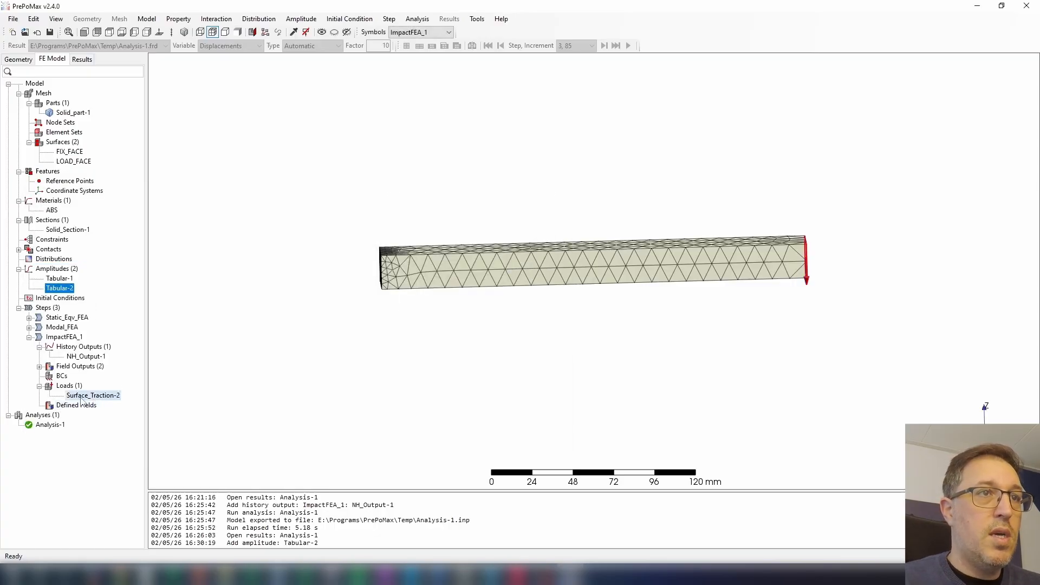
Assign amplitude Tabular-2 to the Surface_Traction-2 load of ImpactFEA_1.
double_click(91, 396)
click(548, 412)
click(559, 411)
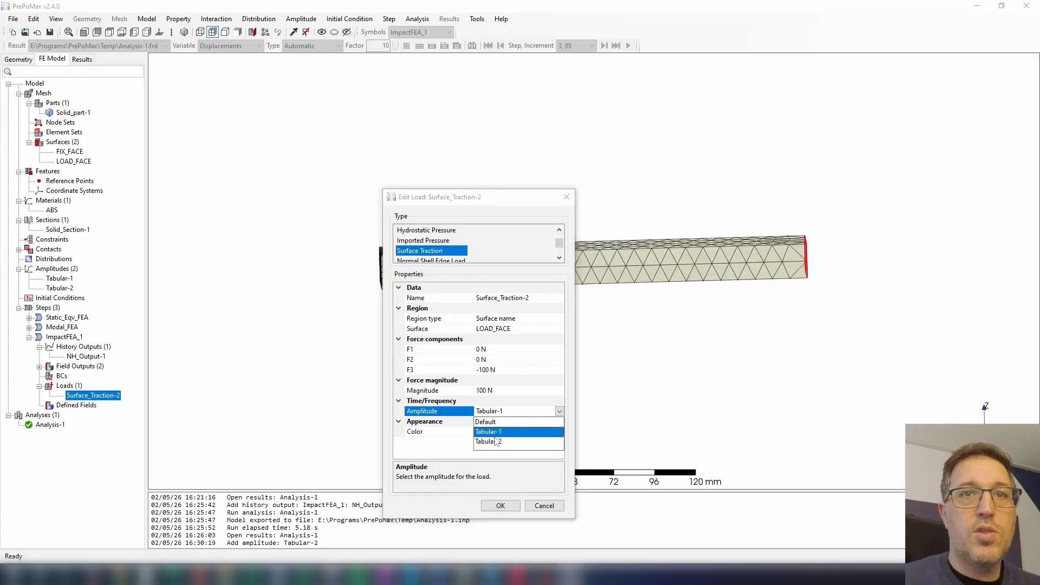
click(498, 440)
click(491, 508)
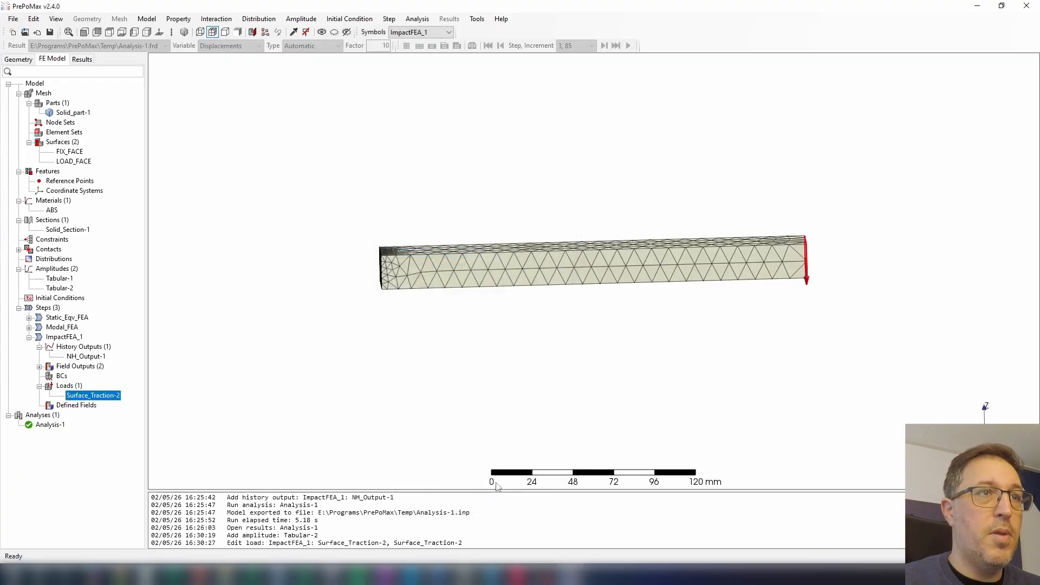
Rerun Analysis-1 with the changed load amplitude and open its results.
right_click(44, 426)
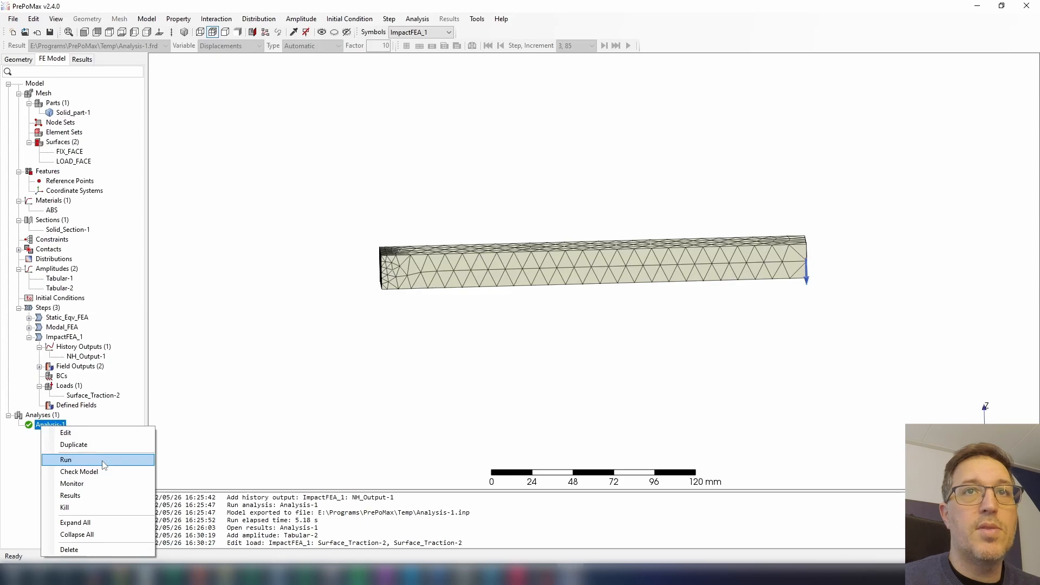
click(81, 459)
click(525, 307)
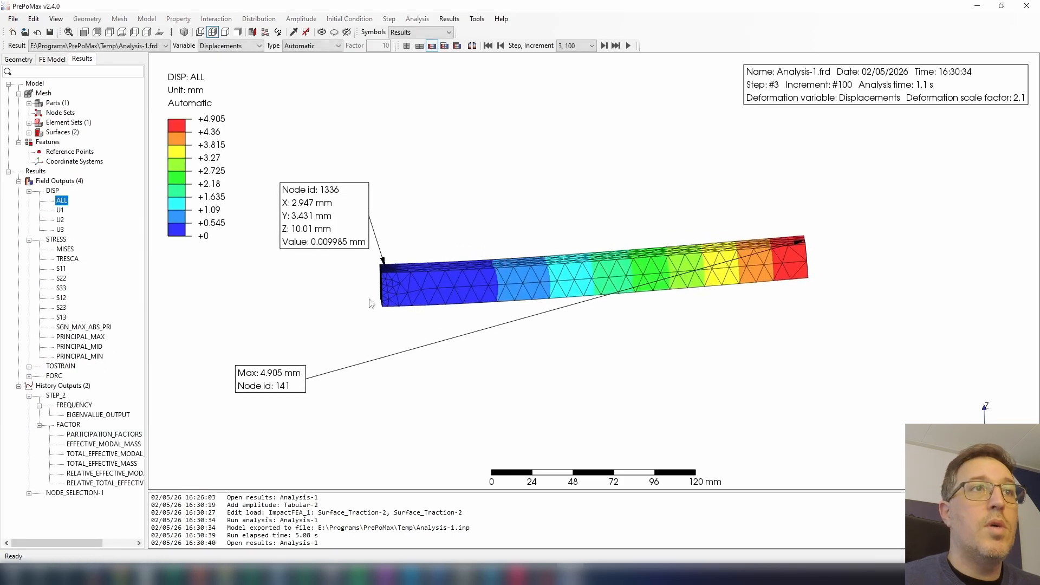
Display the Mises stress for step 1, increment 1, and move the maximum-value label closer to the beam's fixed end.
click(64, 249)
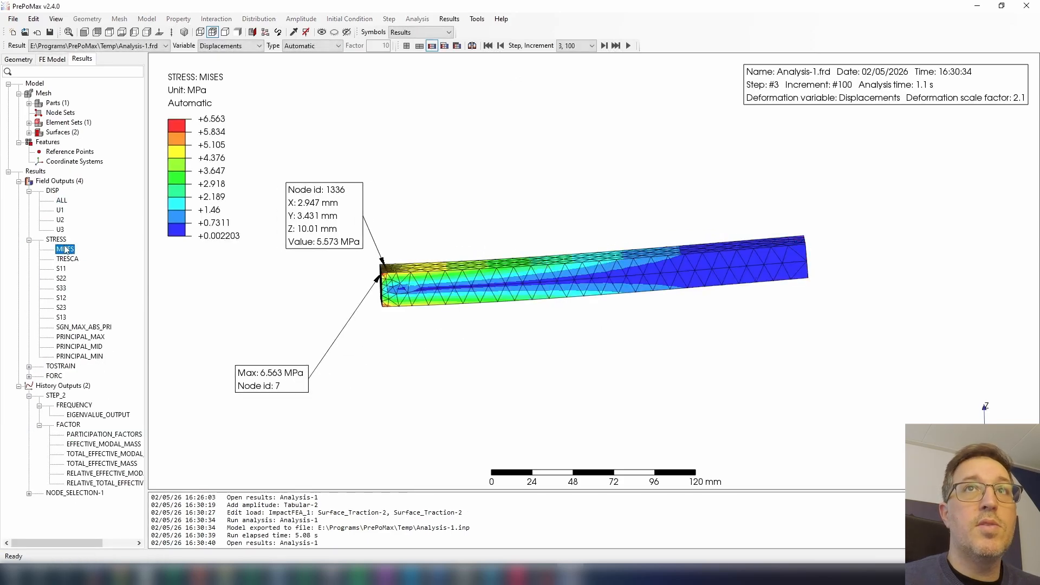
click(575, 45)
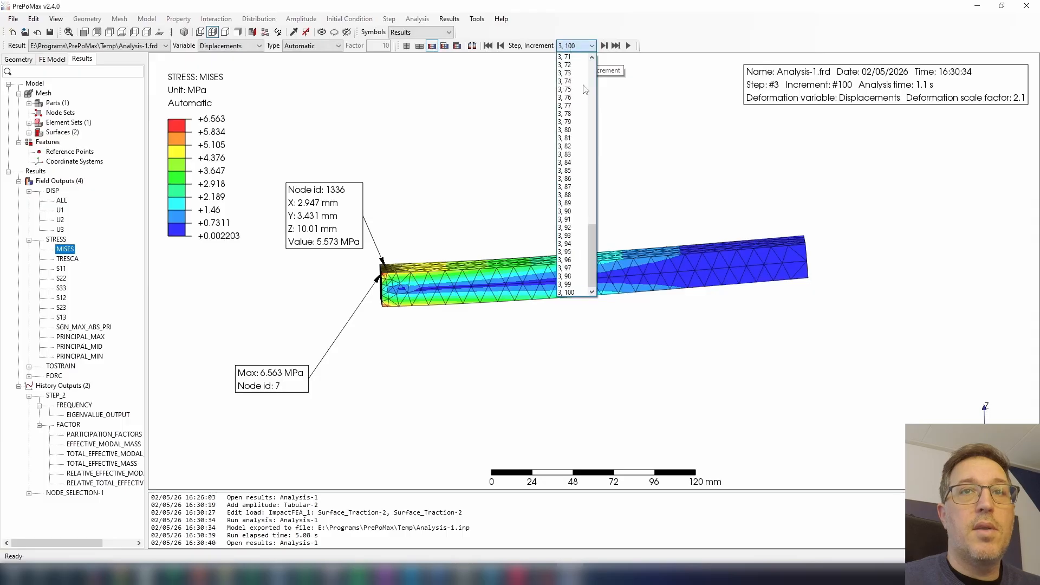
drag(587, 262, 591, 95)
click(563, 65)
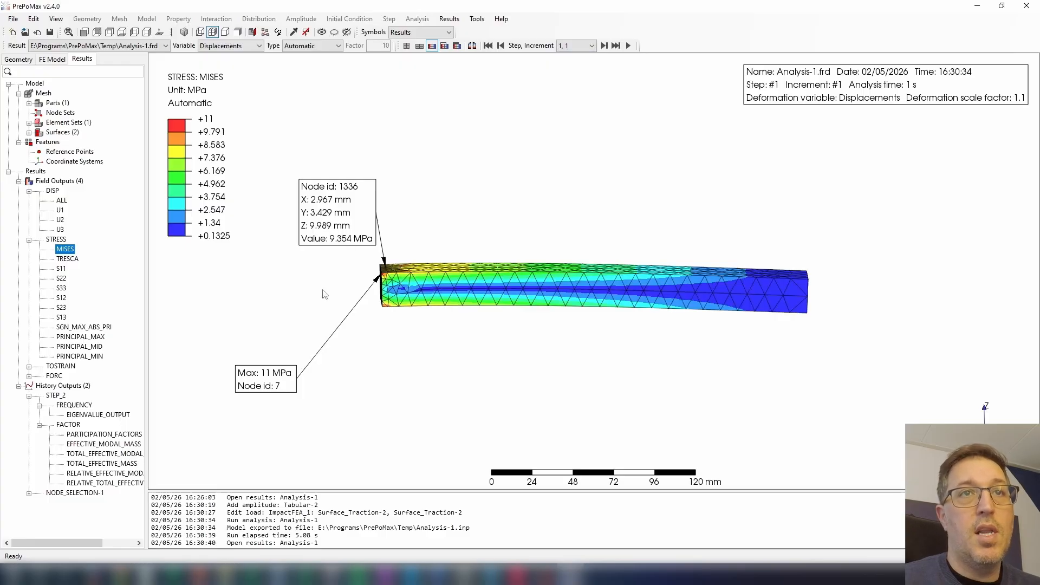
drag(275, 379, 305, 352)
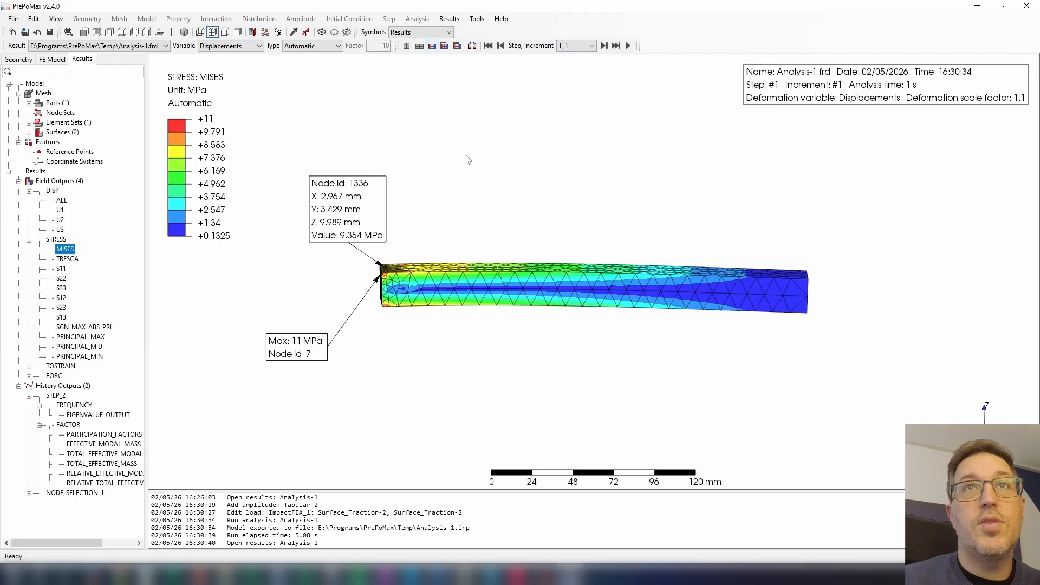
Examine the Mises stress in step 3 from increment 8 through 11 and return to increment 10.
click(590, 47)
mouse_move(593, 82)
mouse_down()
mouse_move(595, 118)
mouse_move(591, 93)
mouse_up()
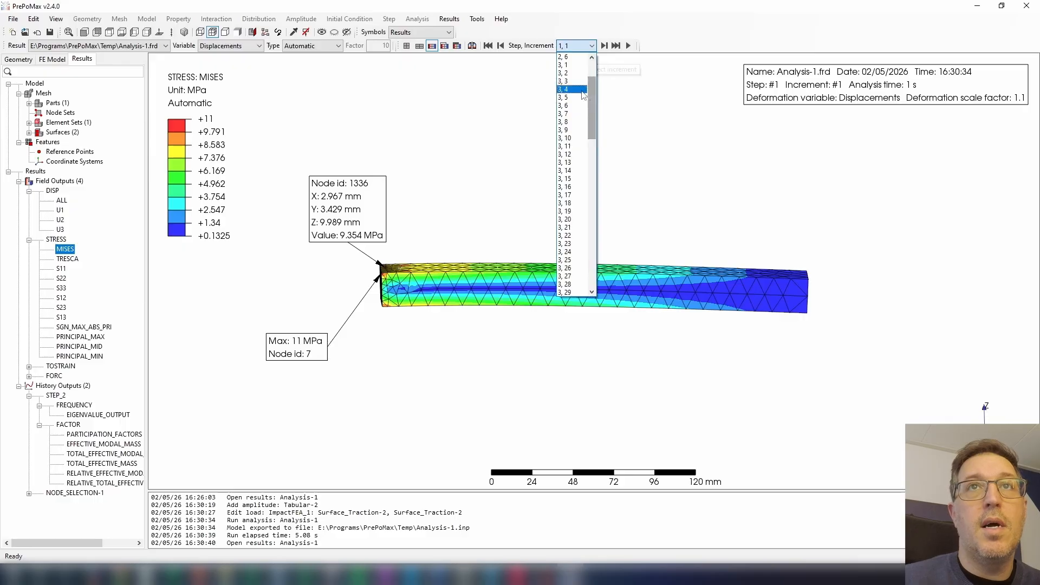
click(570, 122)
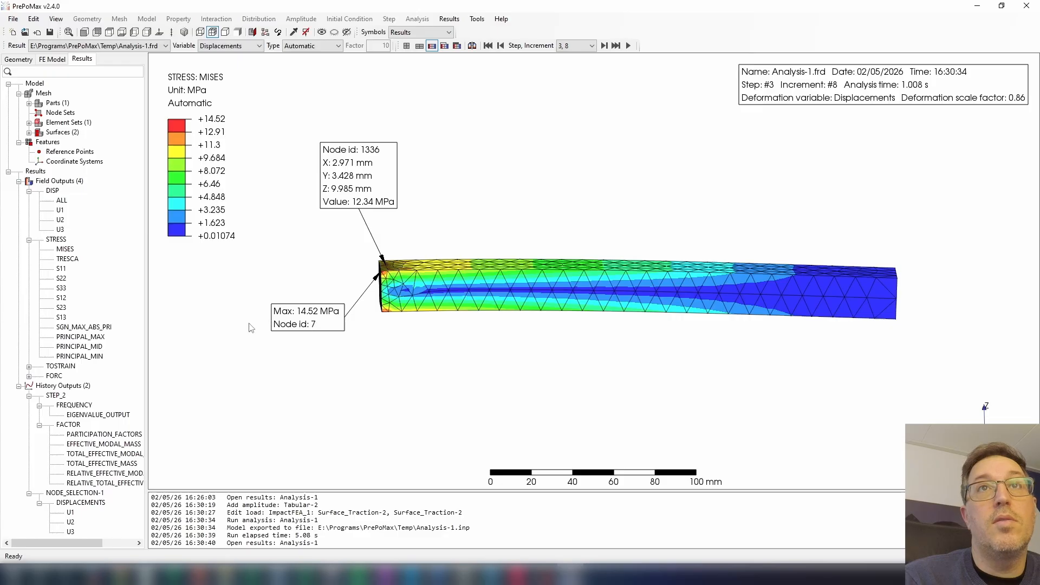
click(604, 46)
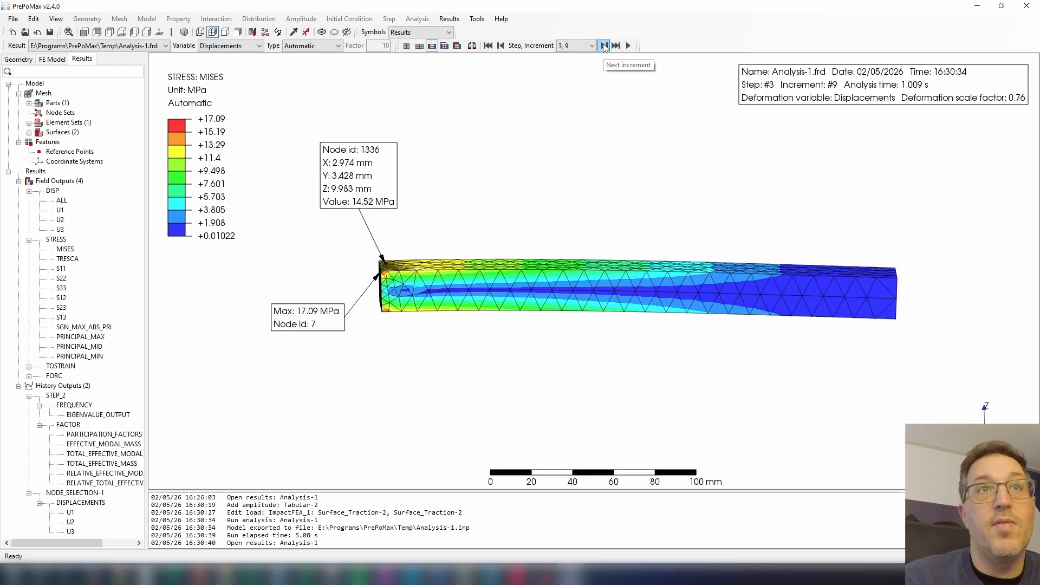
click(604, 45)
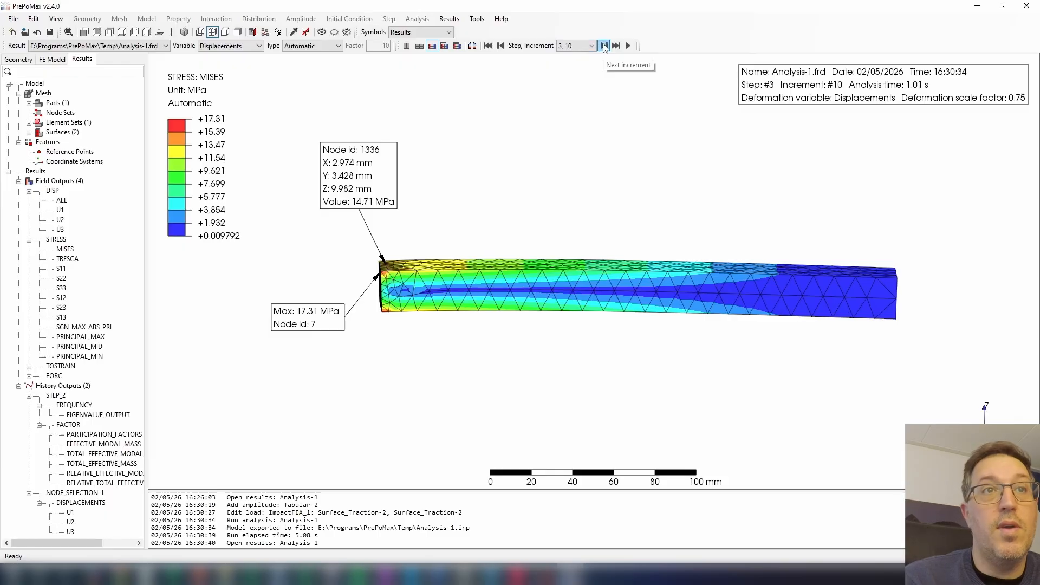
click(604, 46)
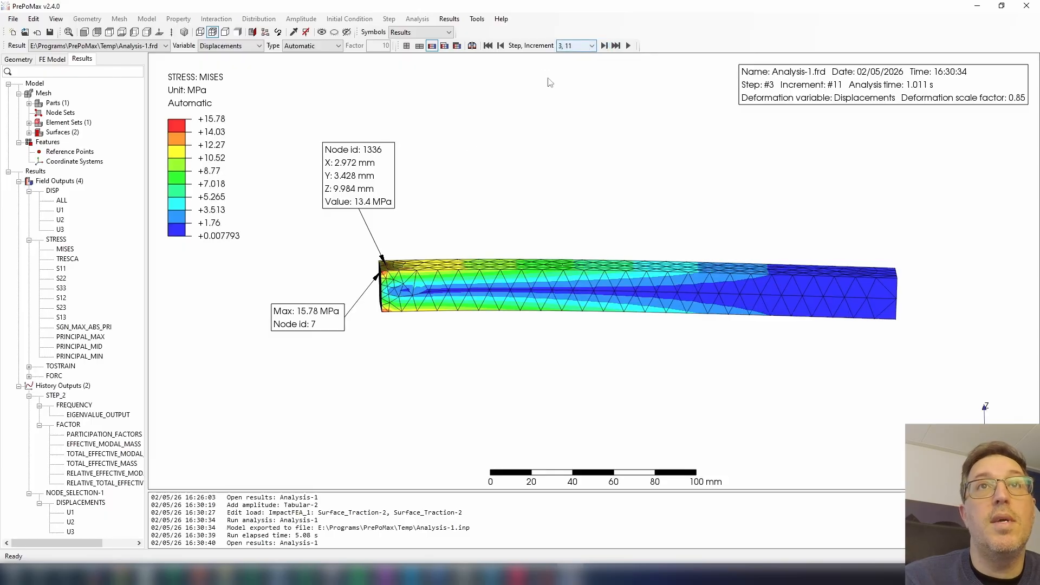
click(500, 46)
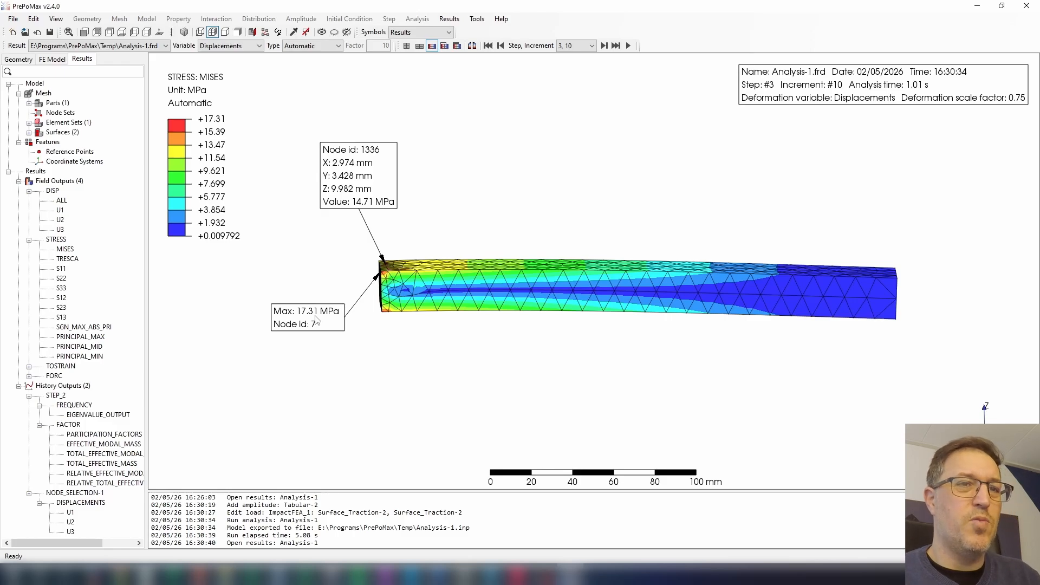
Switch to Calculator and divide 11.2 by 11.
mouse_move(278, 574)
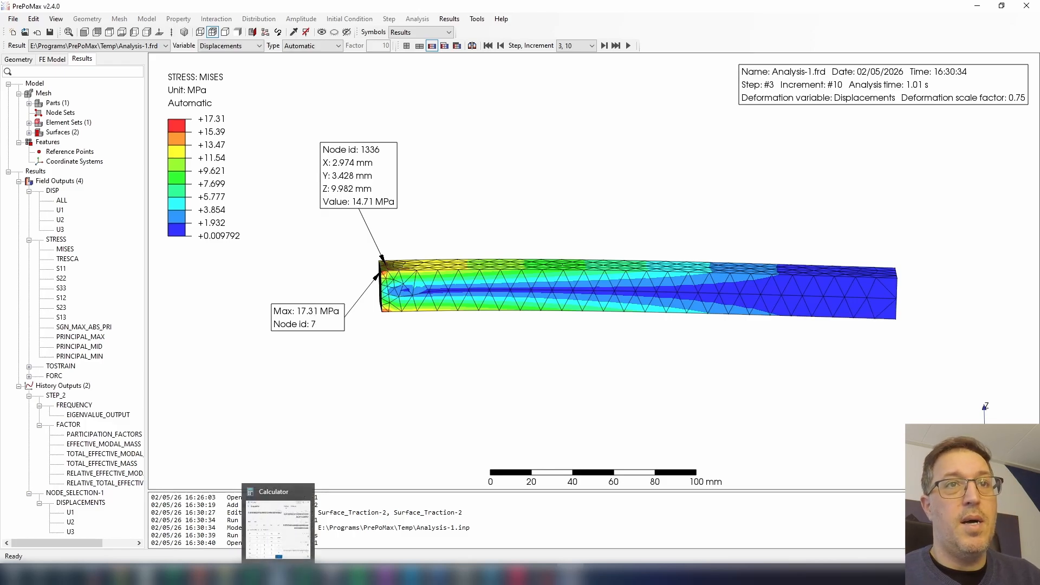
click(278, 574)
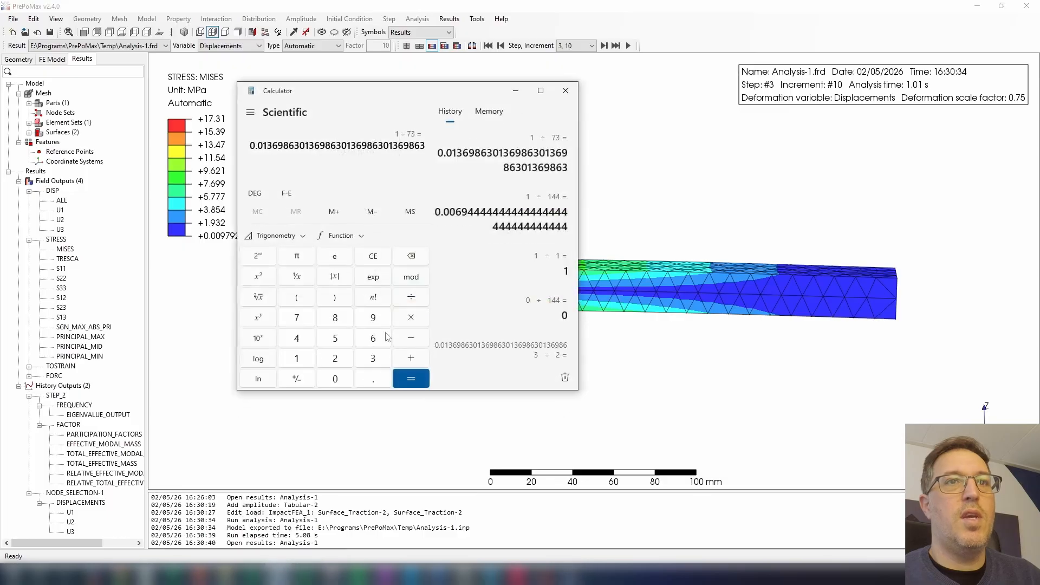
click(297, 358)
click(297, 358)
click(373, 378)
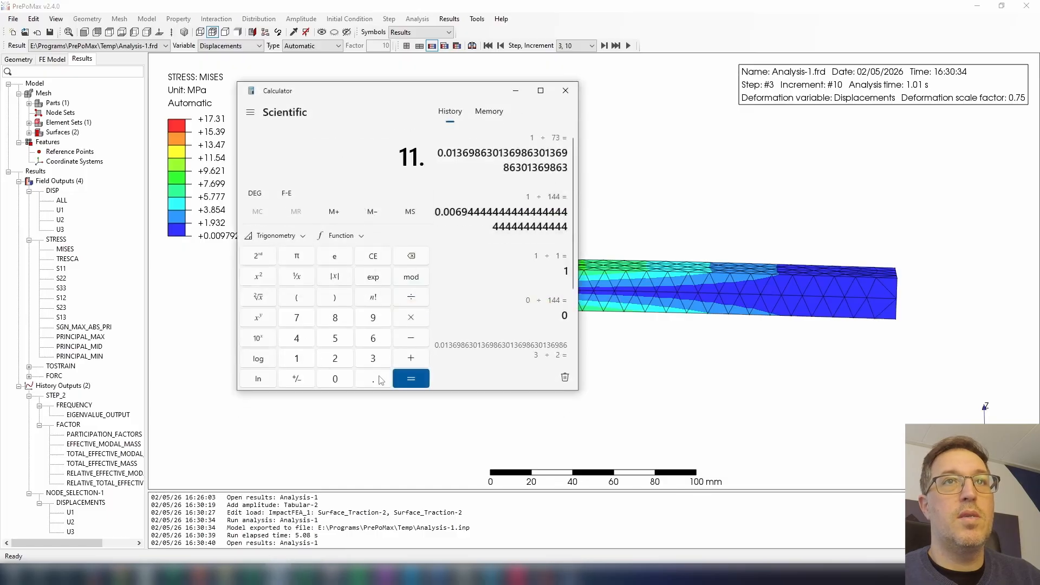
click(335, 358)
click(412, 297)
click(297, 359)
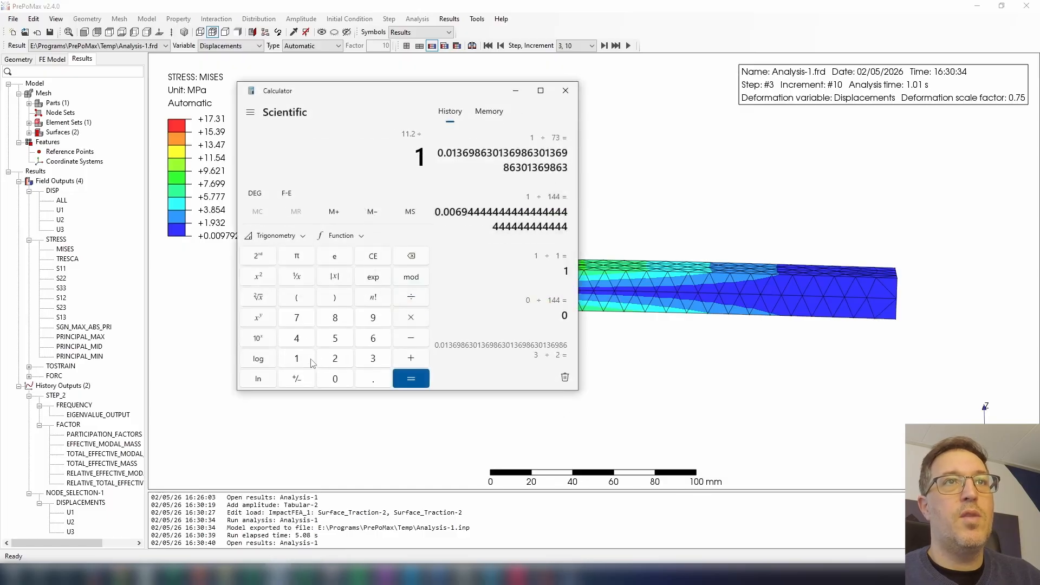
click(297, 359)
click(411, 379)
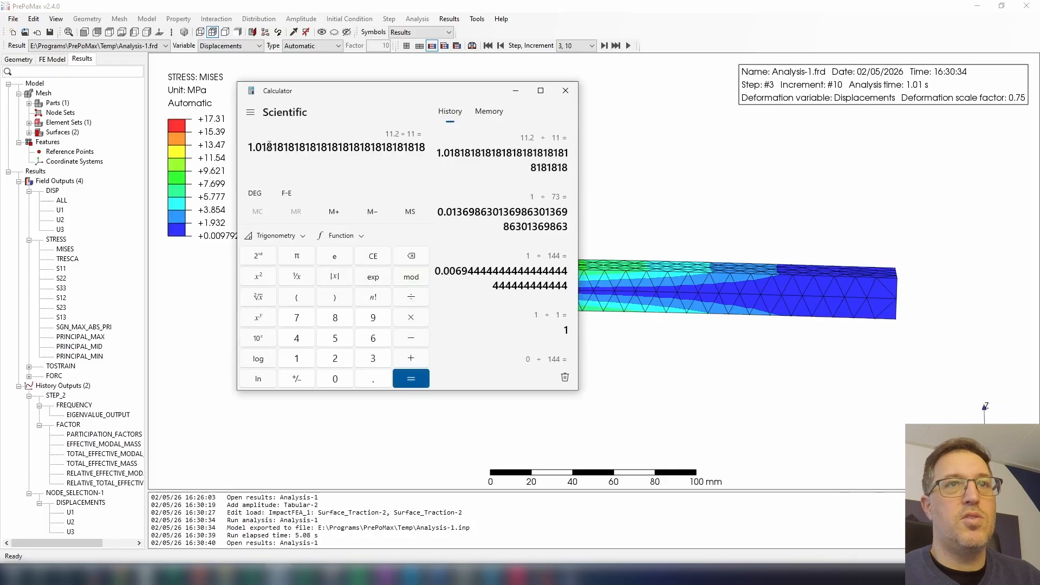
Divide 17.3 by 11, keeping the peak-stress label in sight while entering it, and close Calculator.
click(307, 362)
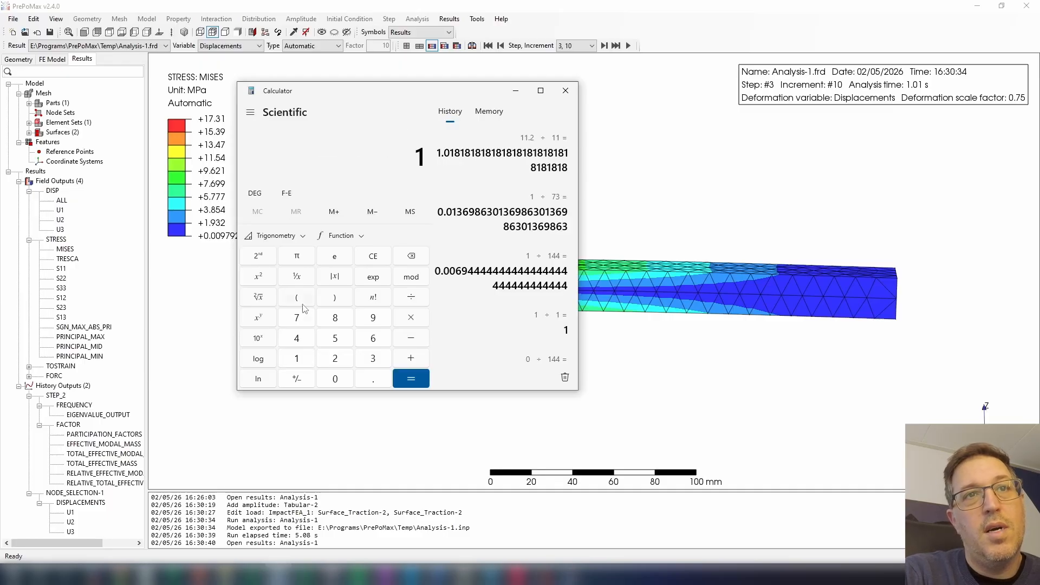
click(303, 322)
click(374, 384)
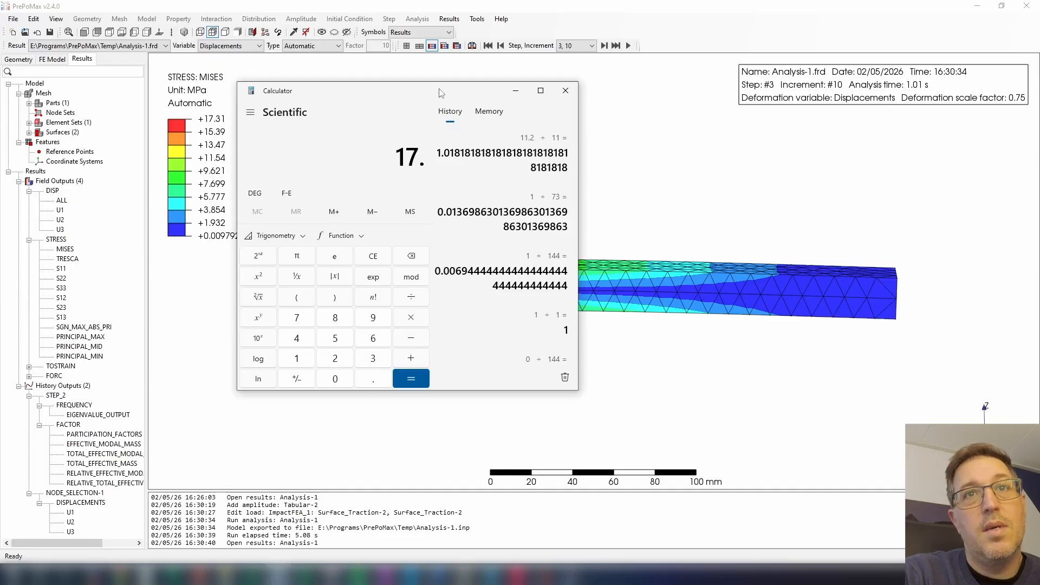
drag(444, 92, 679, 101)
click(616, 371)
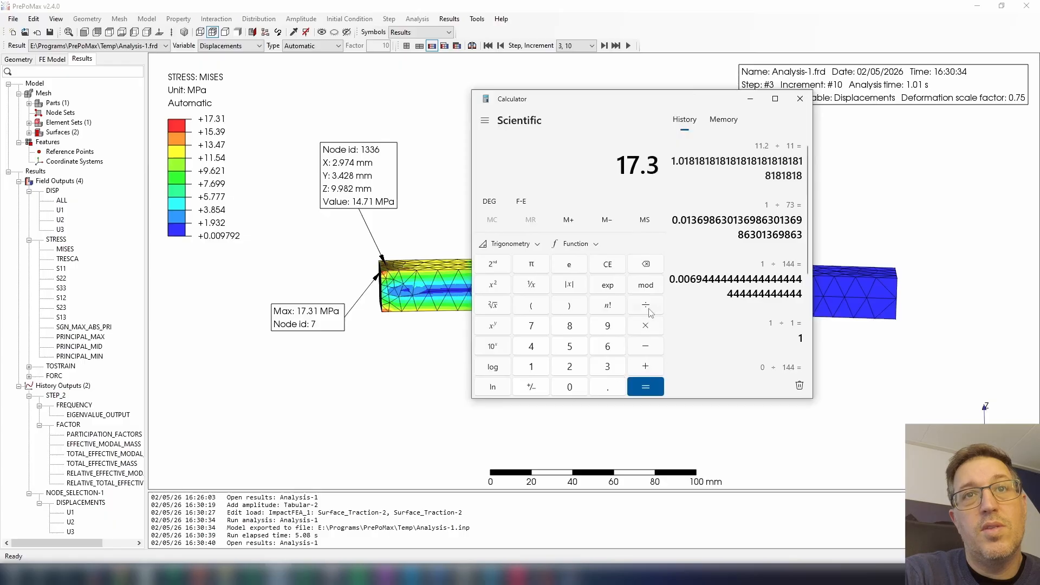
click(645, 305)
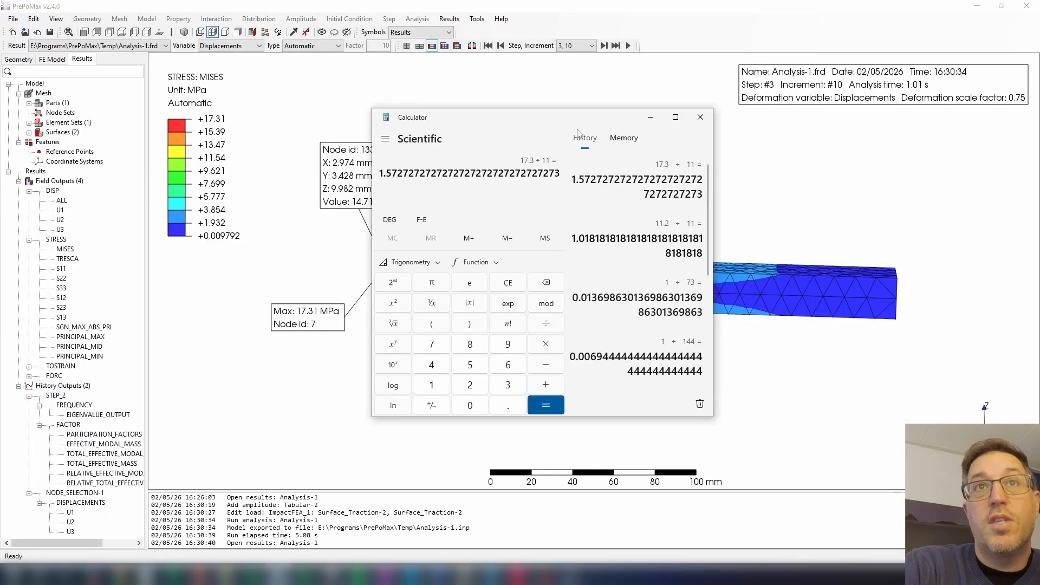
click(701, 118)
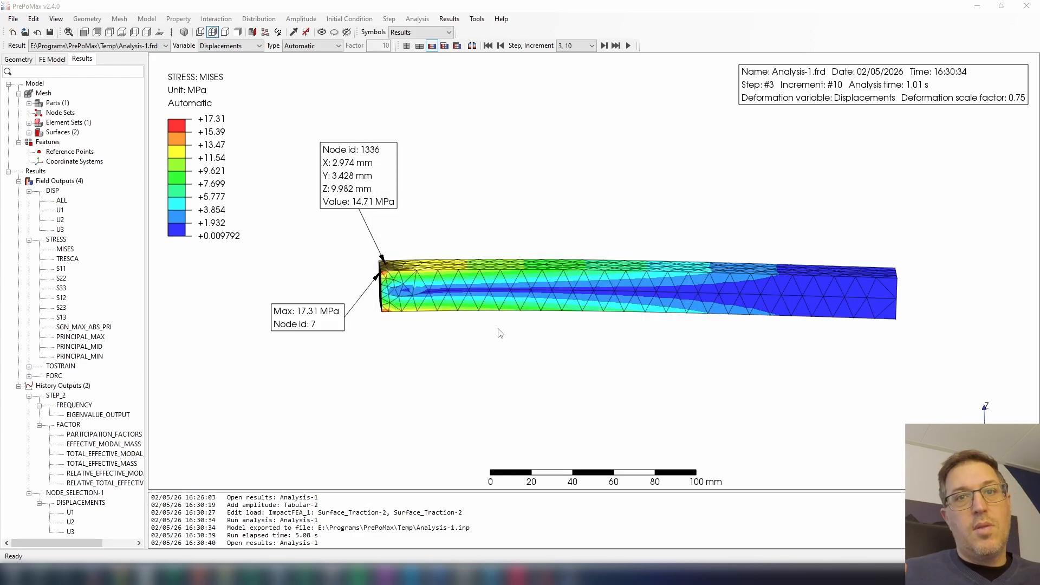